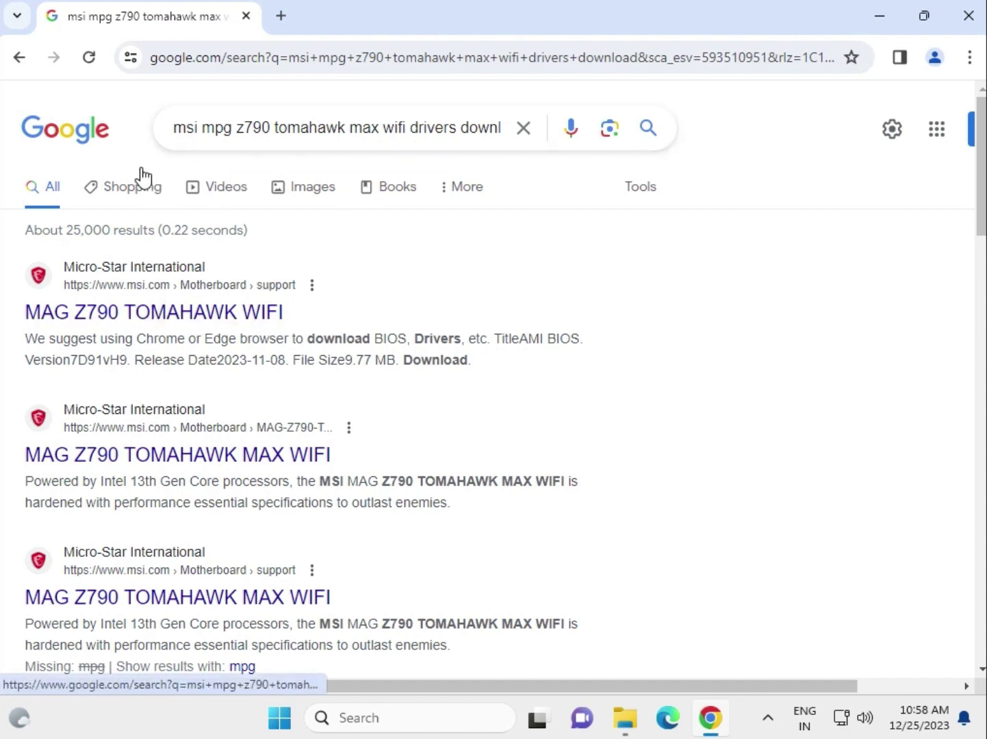
- Open the MAG Z790 TOMAHAWK WIFI support page from the search results in a separate browser tab
right_click(203, 316)
click(222, 335)
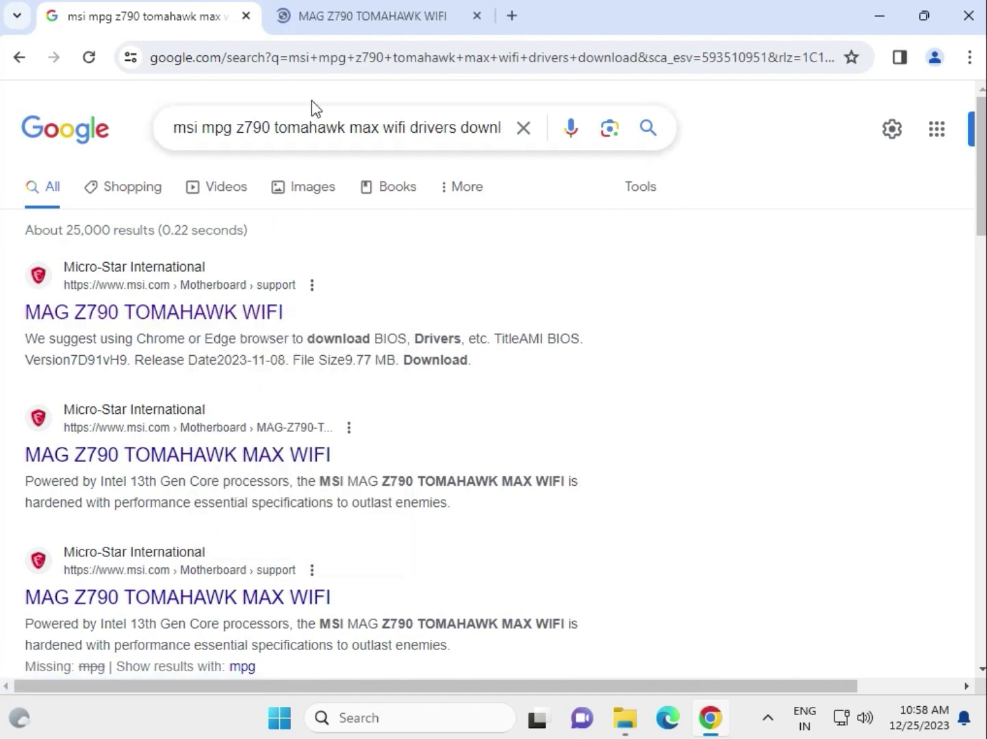
click(344, 24)
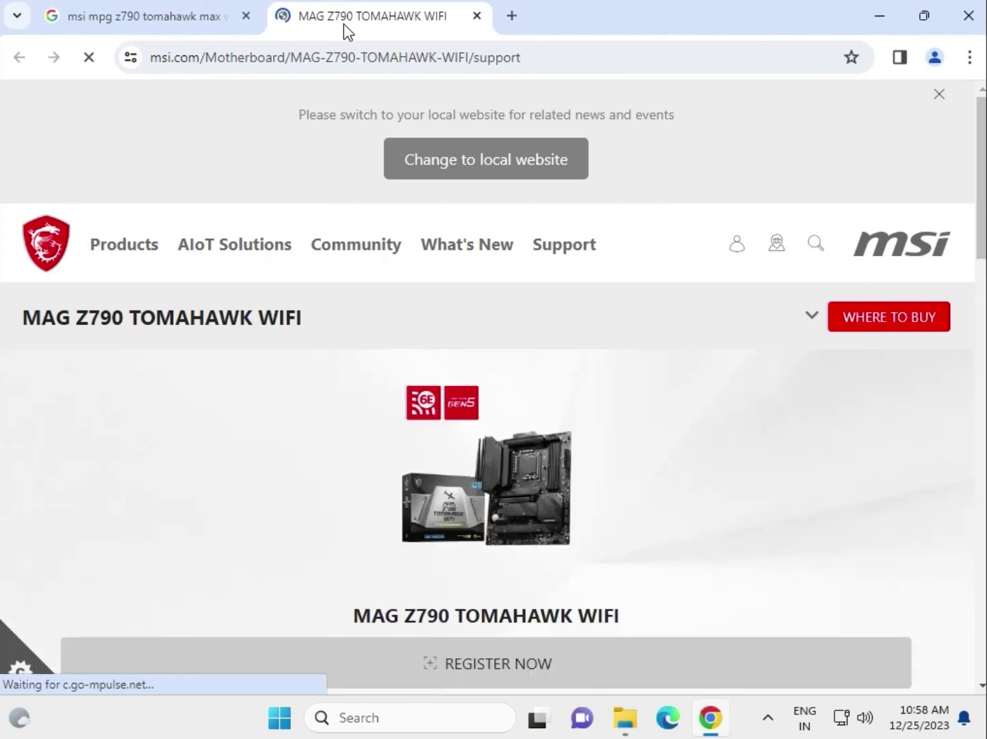
- Show the Driver category under Drivers & Downloads on the motherboard's support page
scroll(200, 438, down, 7)
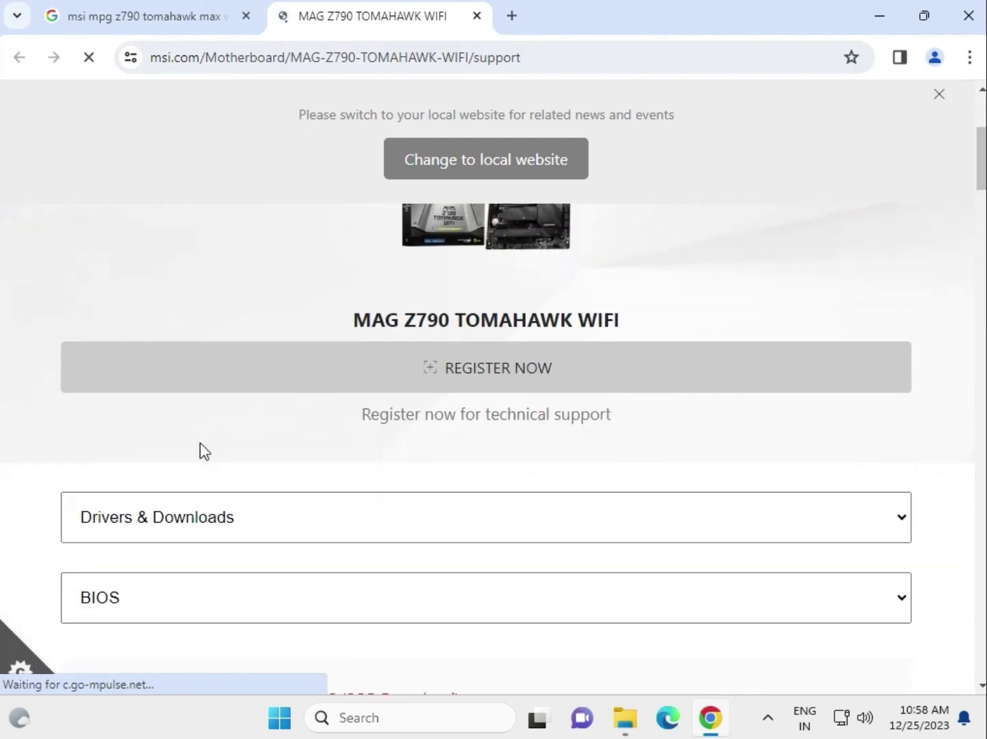
scroll(199, 447, down, 1)
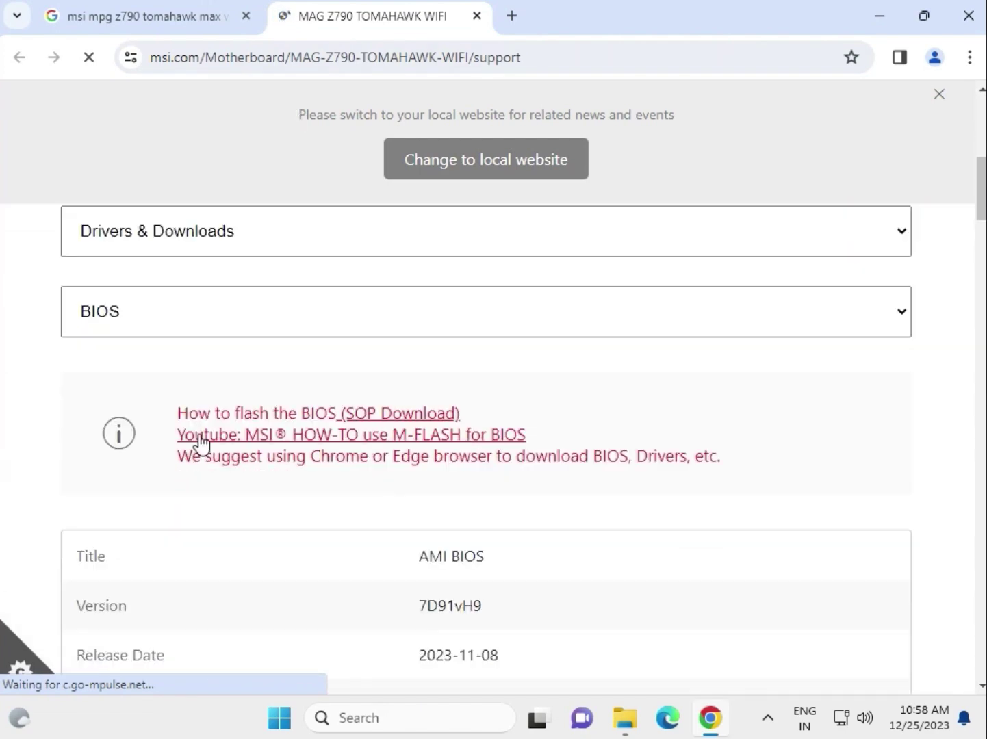
click(205, 251)
click(204, 272)
click(200, 239)
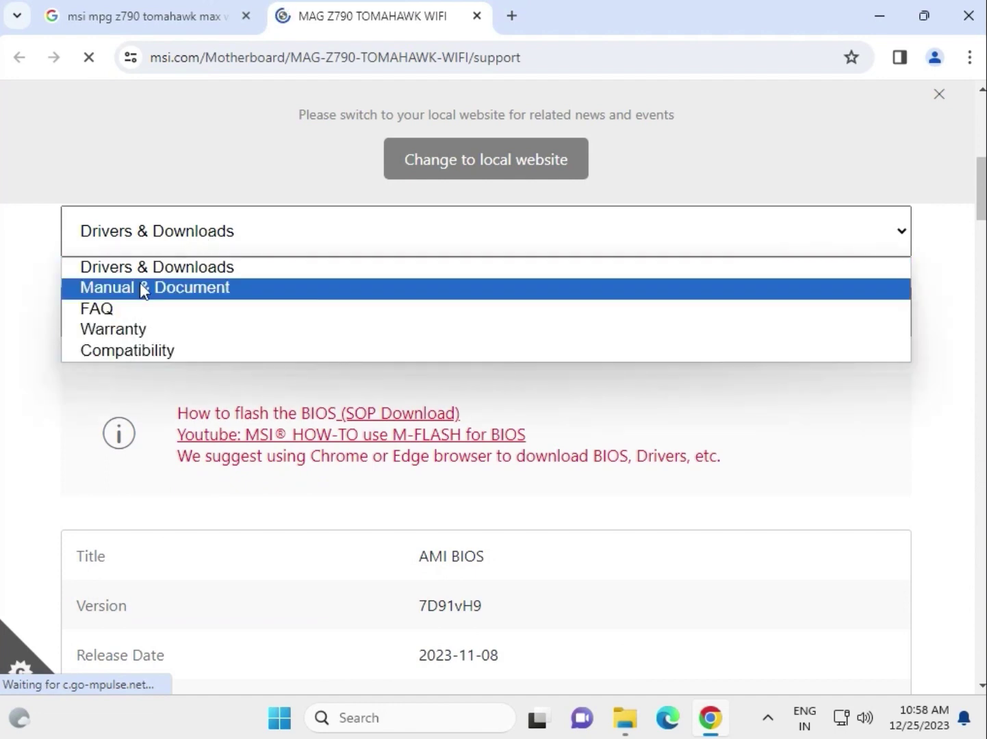
click(114, 223)
click(116, 321)
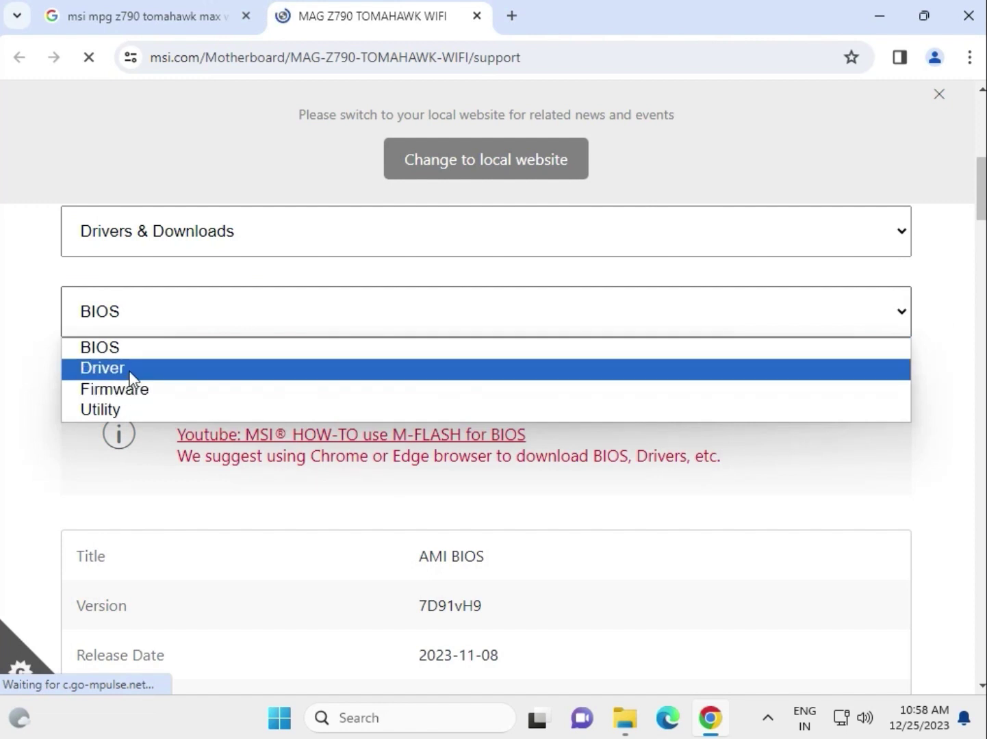
click(127, 370)
- Select Win11 64 as the operating system and System & Chipset Drivers as the driver type
scroll(51, 359, down, 2)
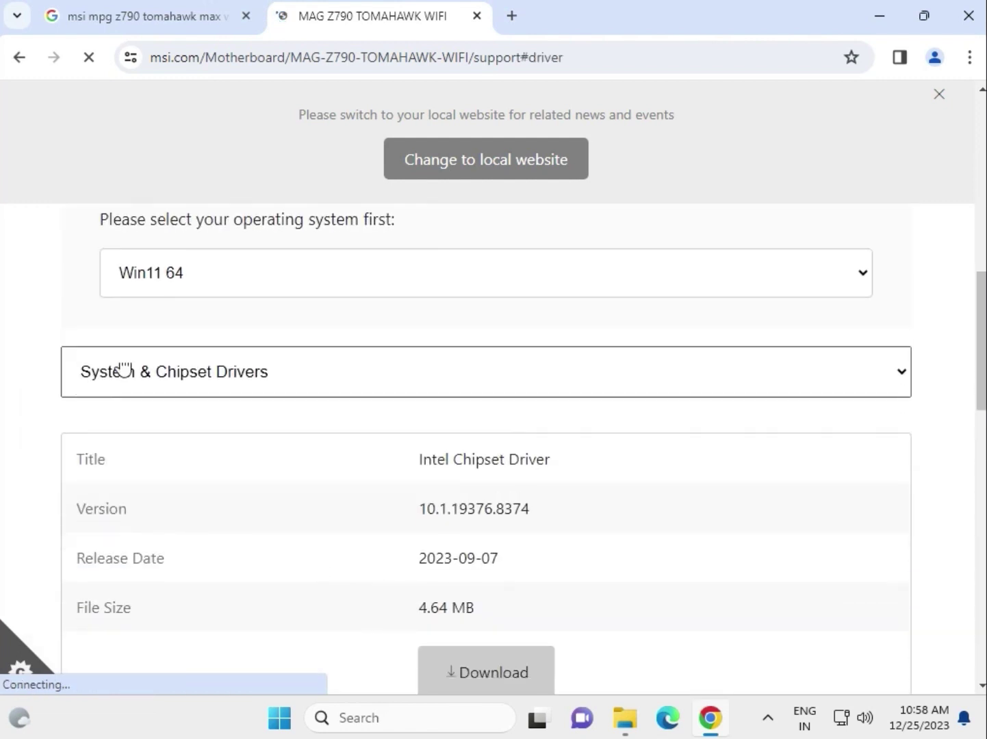
click(188, 287)
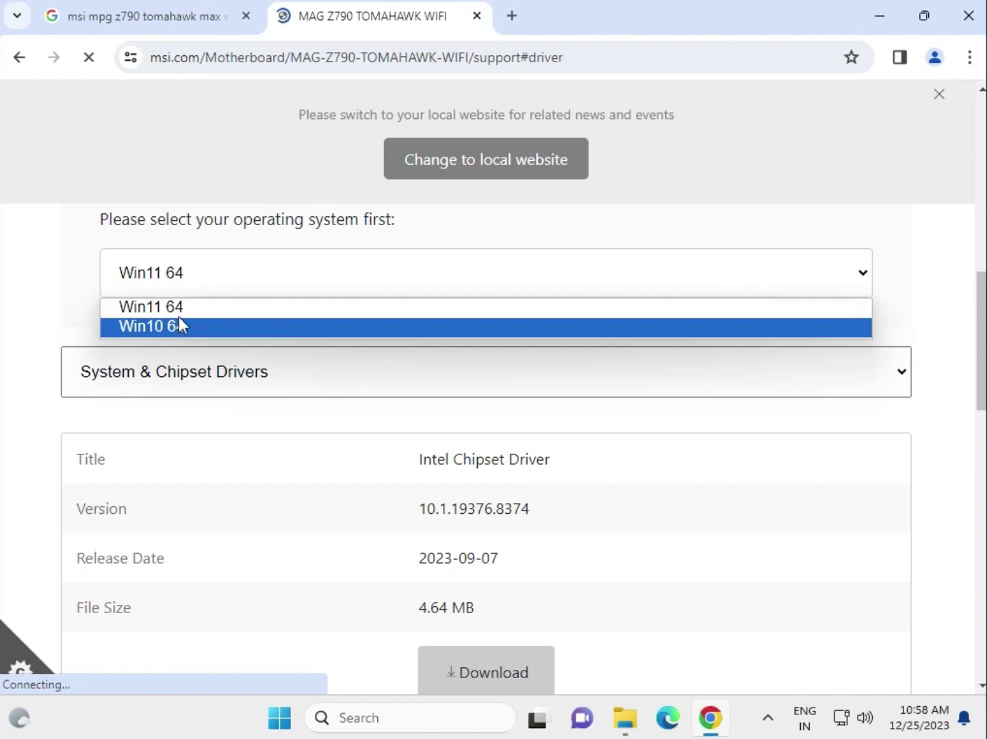
click(180, 306)
scroll(48, 321, down, 1)
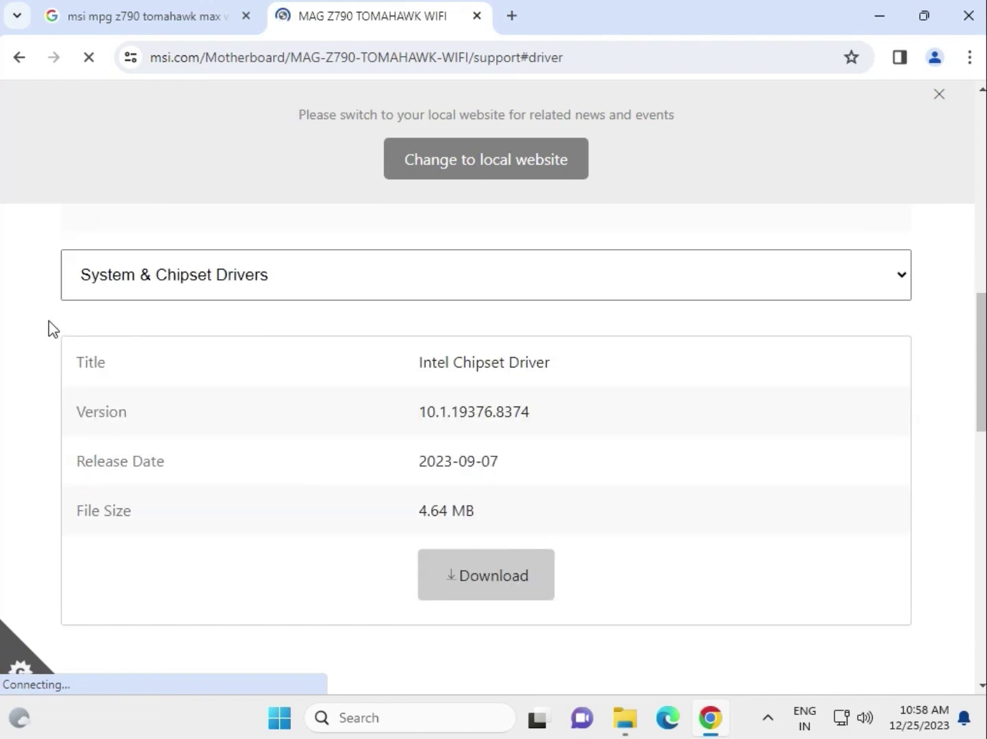
click(185, 293)
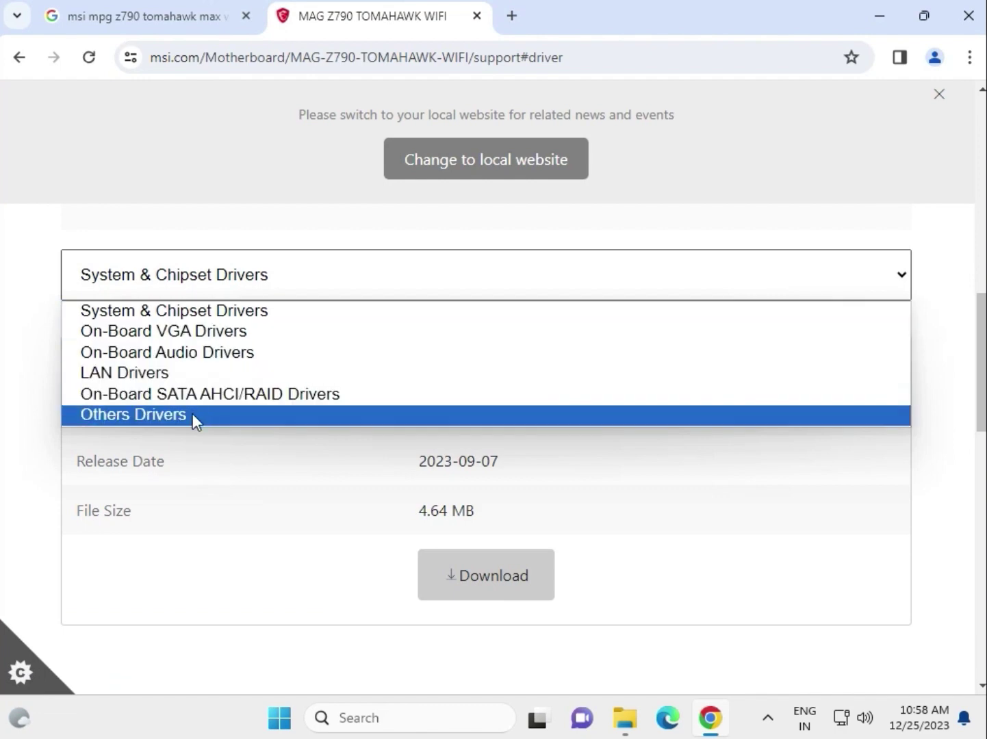
click(106, 320)
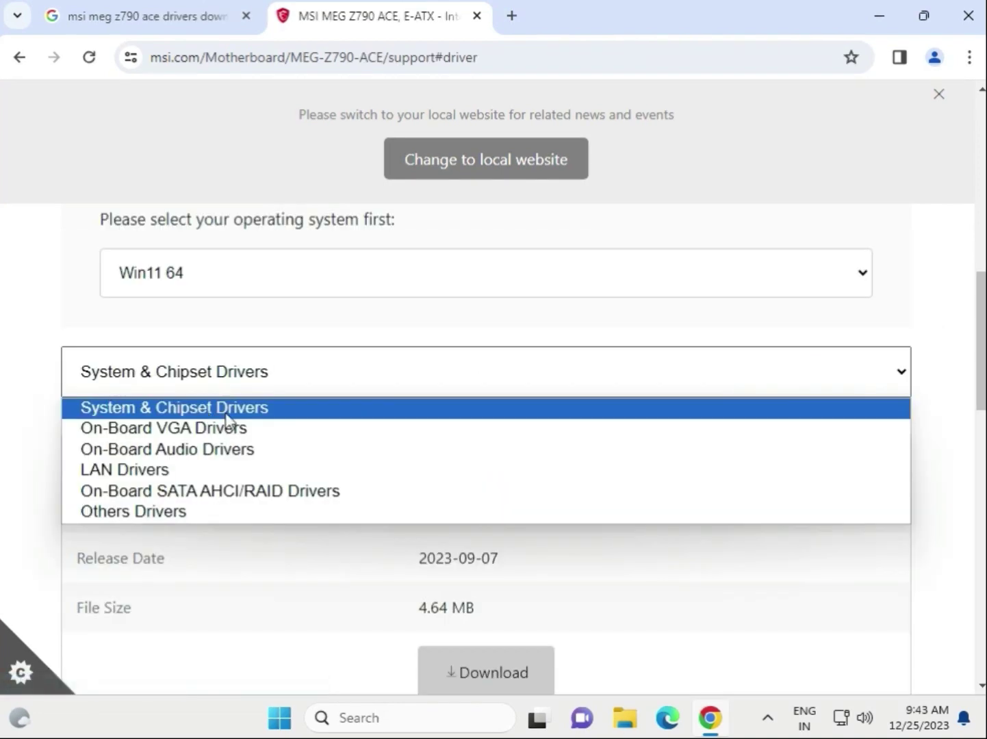
- Choose System & Chipset Drivers on the MEG Z790 ACE support page and download the Intel Chipset Driver
click(38, 437)
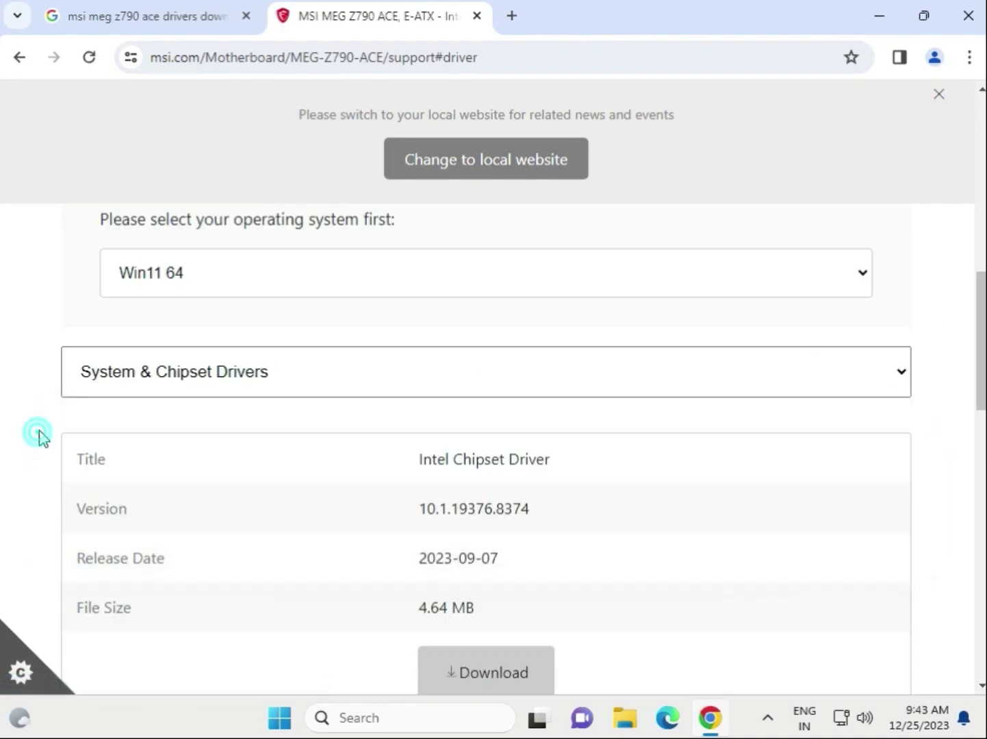
click(287, 374)
click(168, 408)
scroll(561, 575, down, 3)
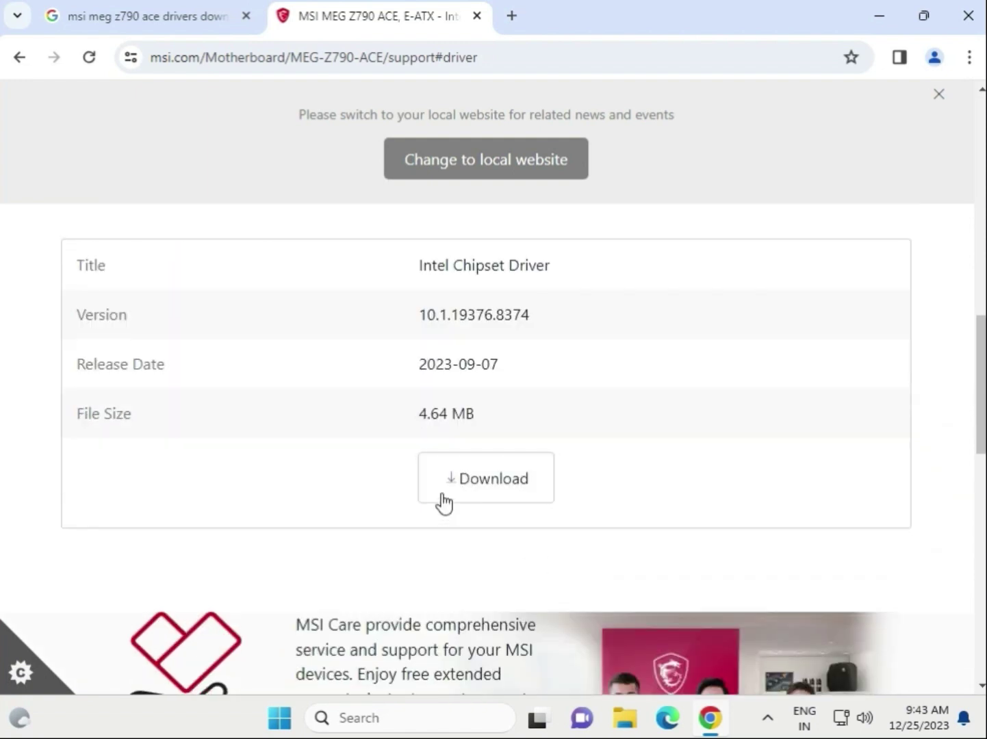
click(452, 491)
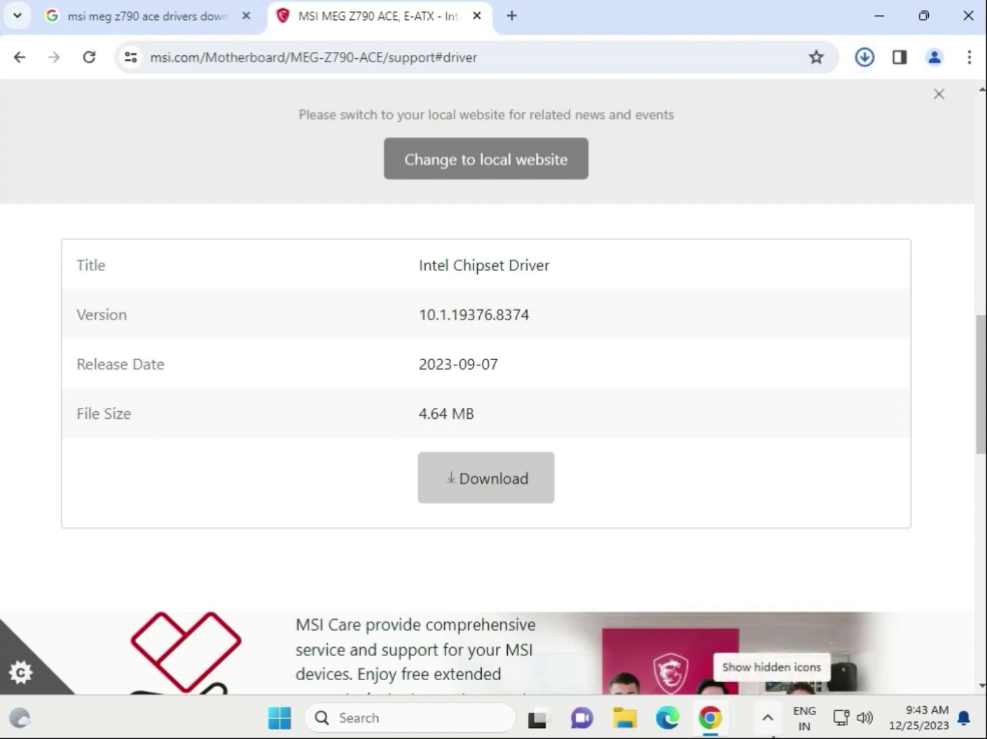
- Open the downloaded chipset archive's Intel Chipset Driver folder and launch SetupChipset.exe with administrator permission
click(716, 110)
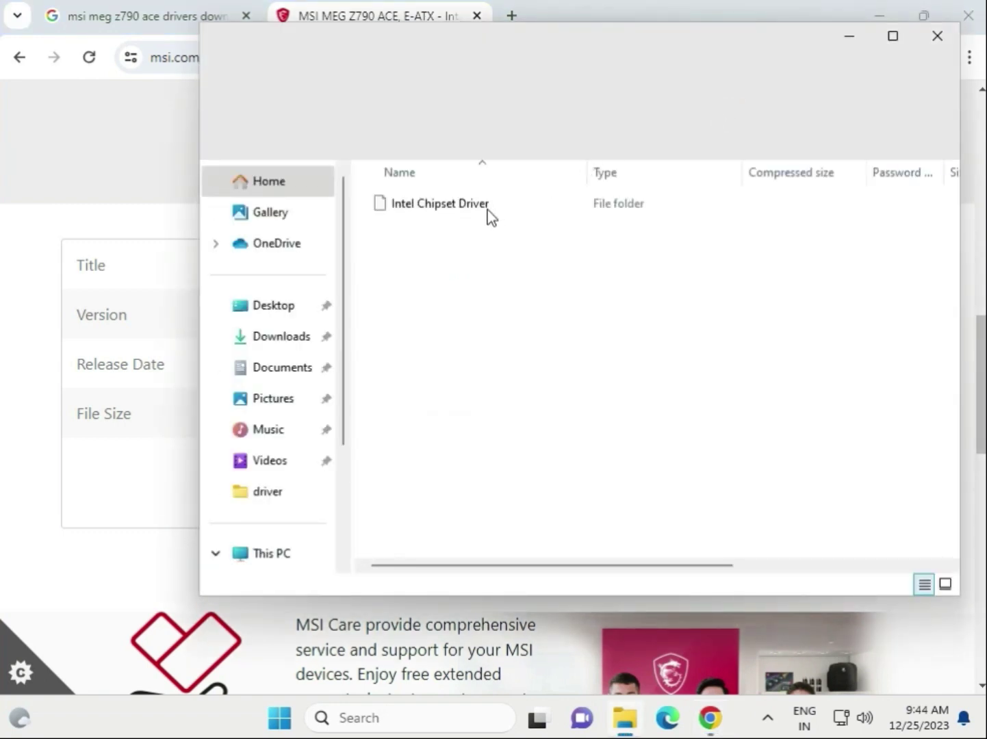
double_click(460, 212)
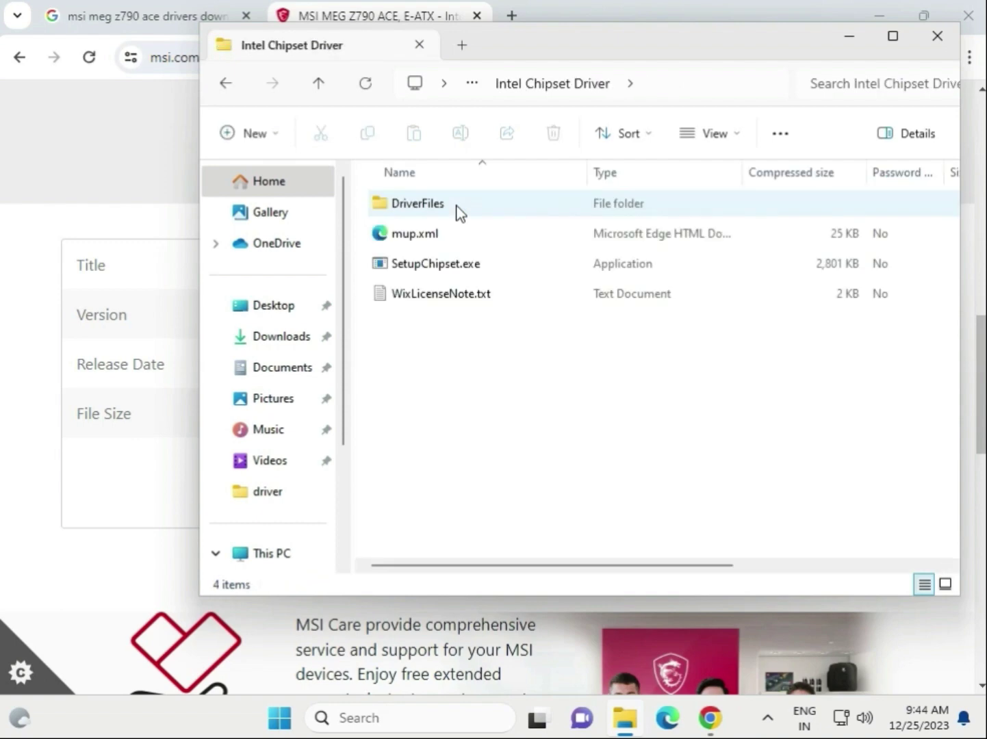
click(411, 274)
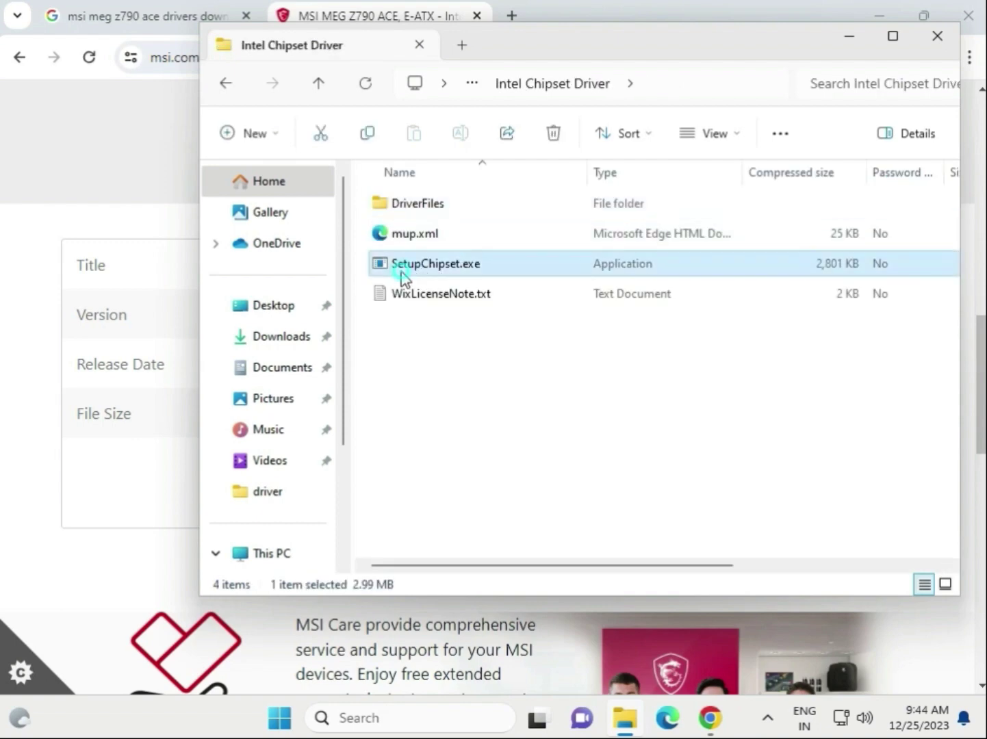
double_click(464, 267)
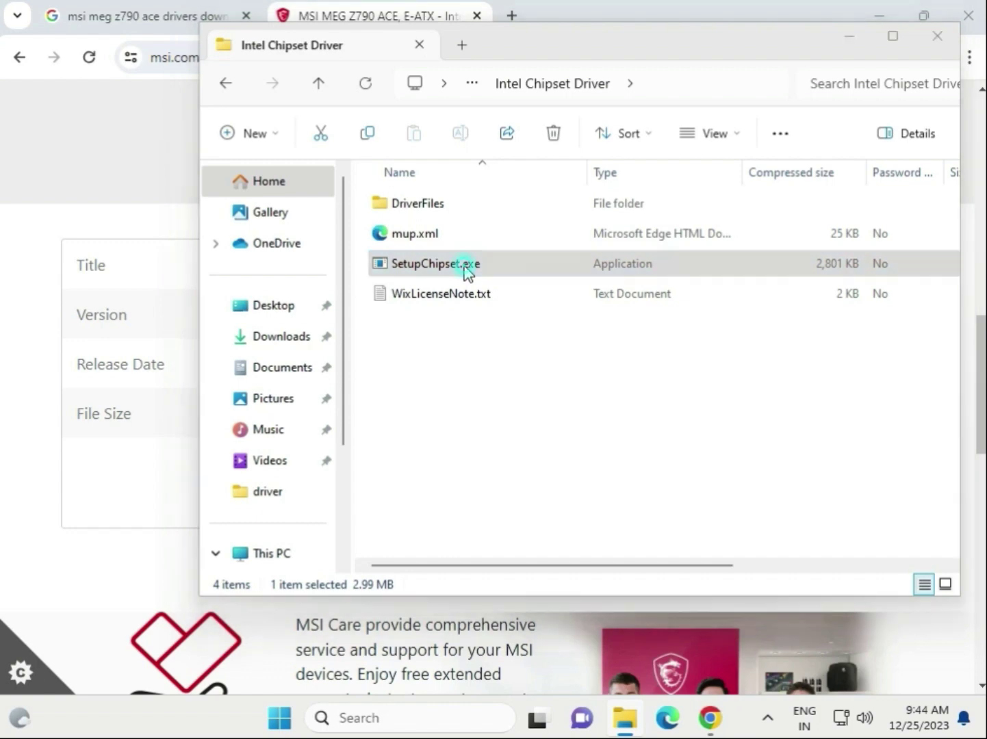
click(518, 395)
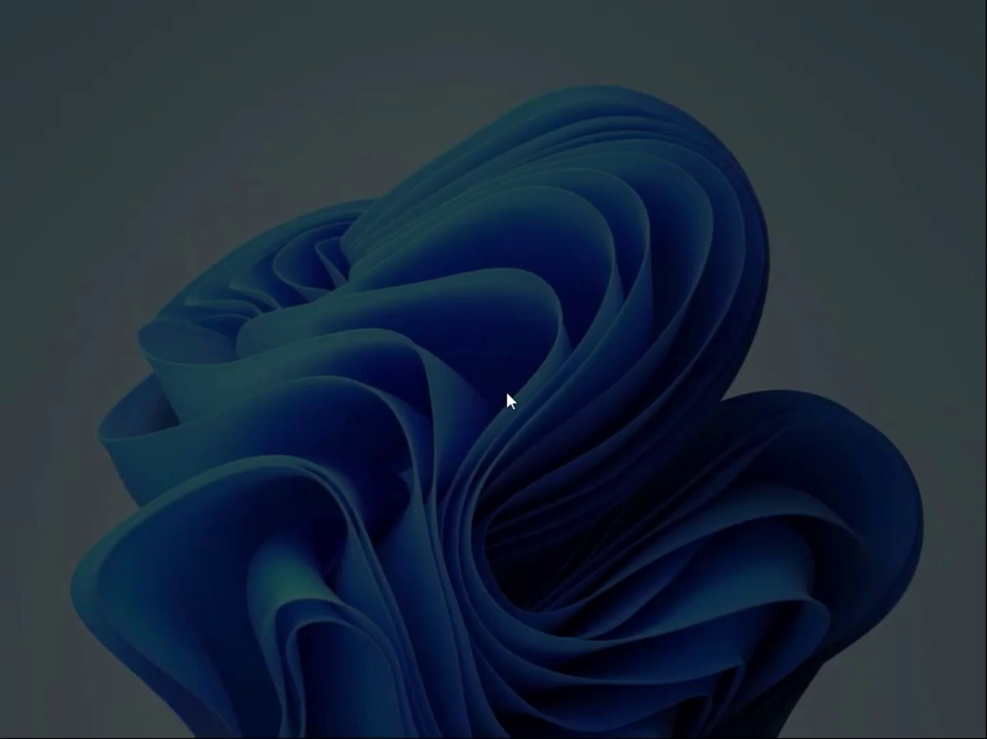
click(394, 520)
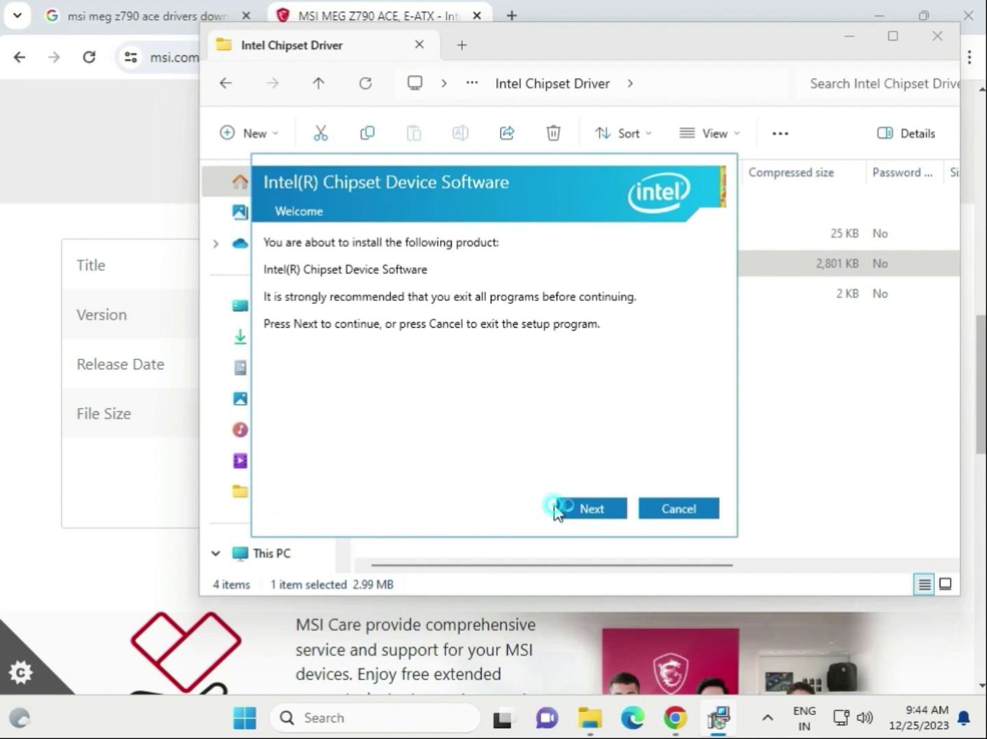
- Accept the licence agreement and start installing the Intel(R) Chipset Device Software
click(571, 512)
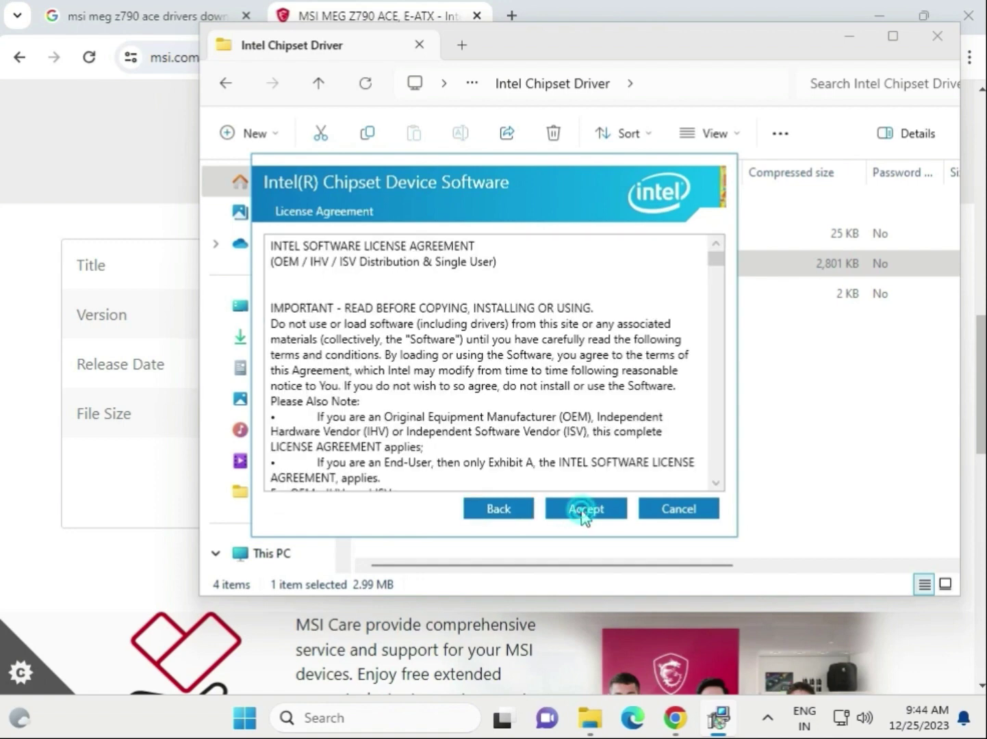
click(582, 512)
click(583, 512)
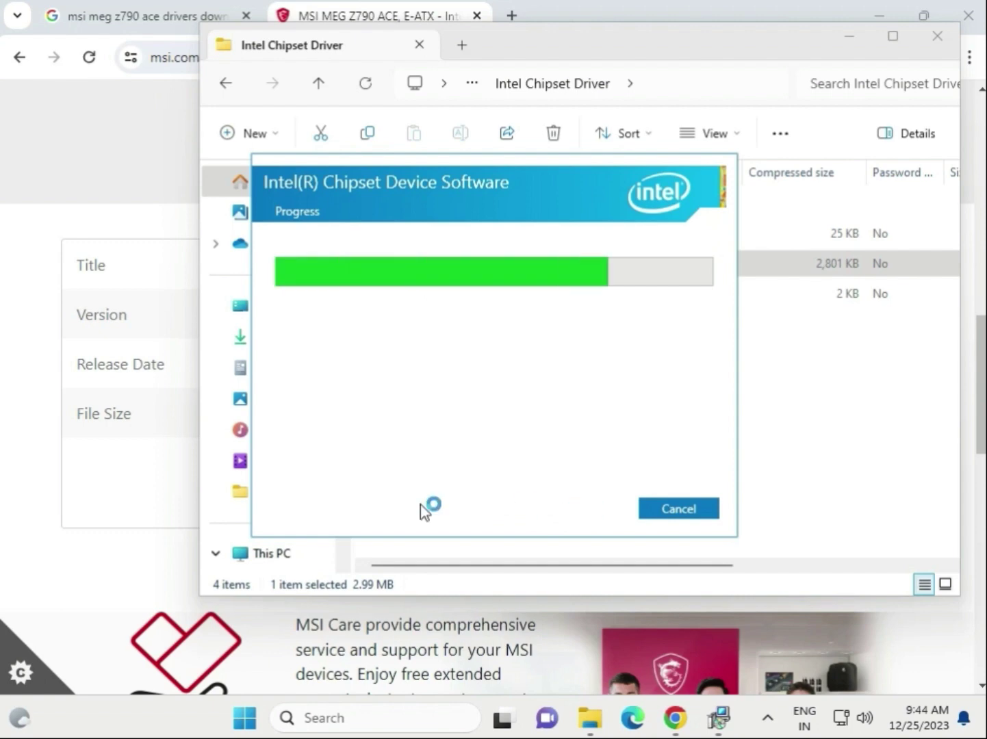
- Check the progress of the Intel chipset software installation
click(81, 568)
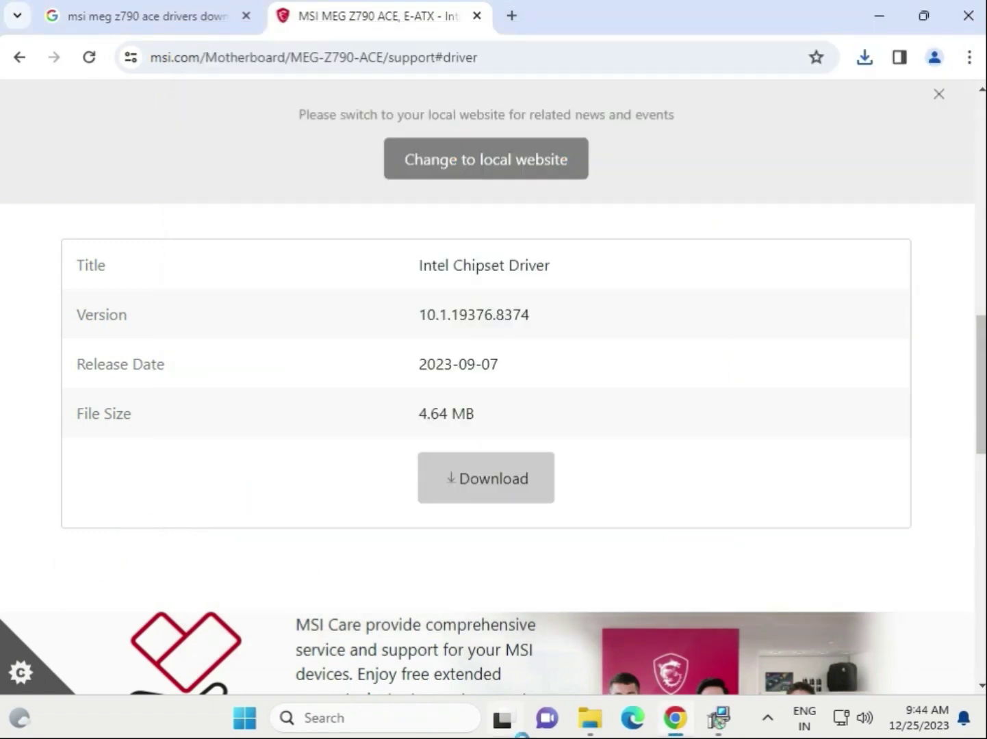
mouse_move(721, 715)
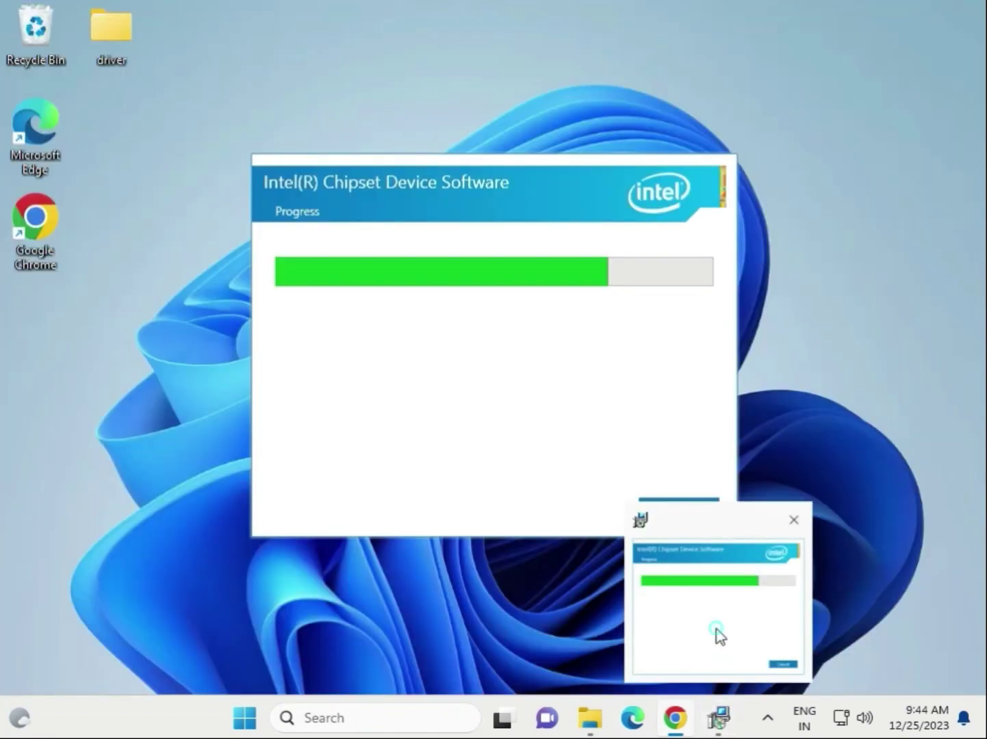
click(716, 633)
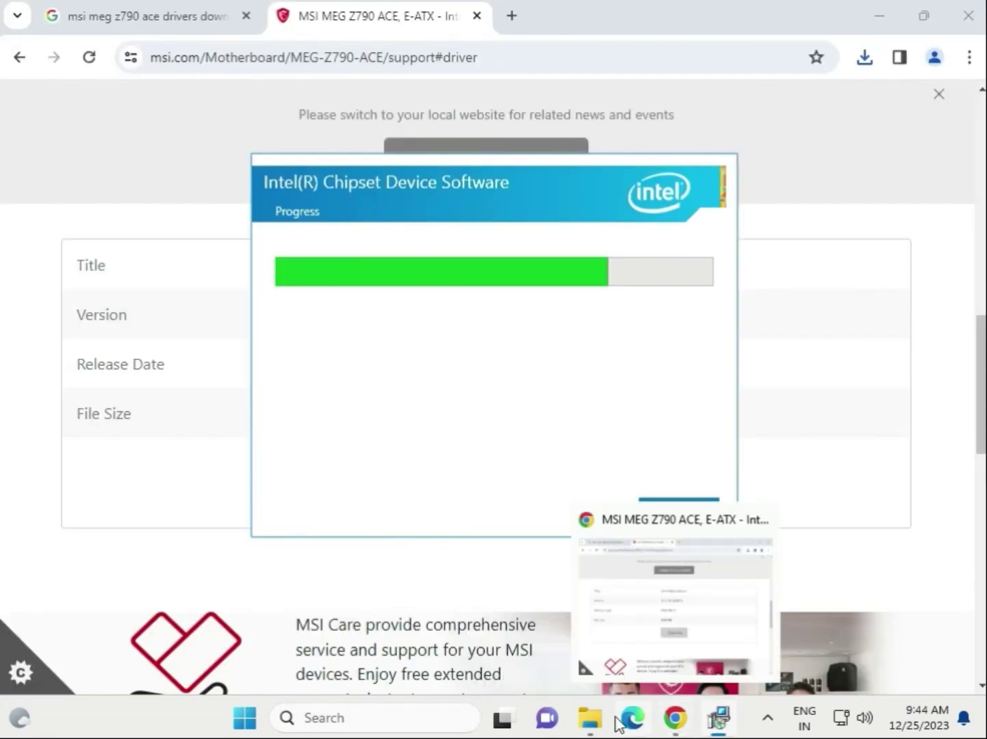
- Return to the MSI support page, choose On-Board VGA Drivers and download the Intel SVGA Drivers
click(676, 719)
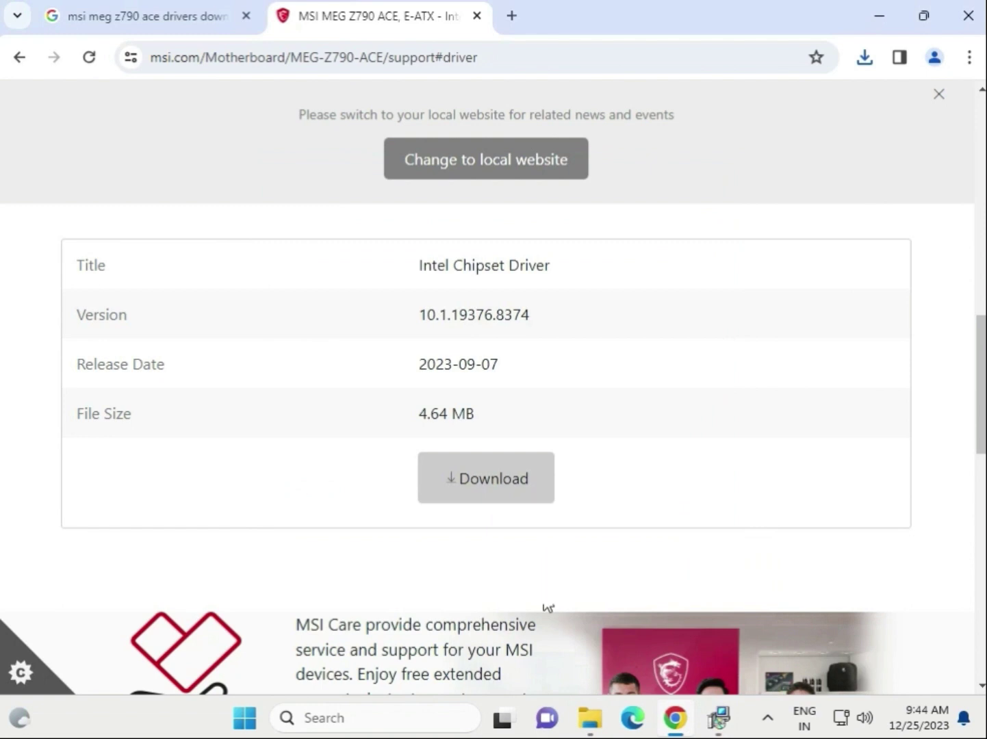
scroll(367, 466, up, 3)
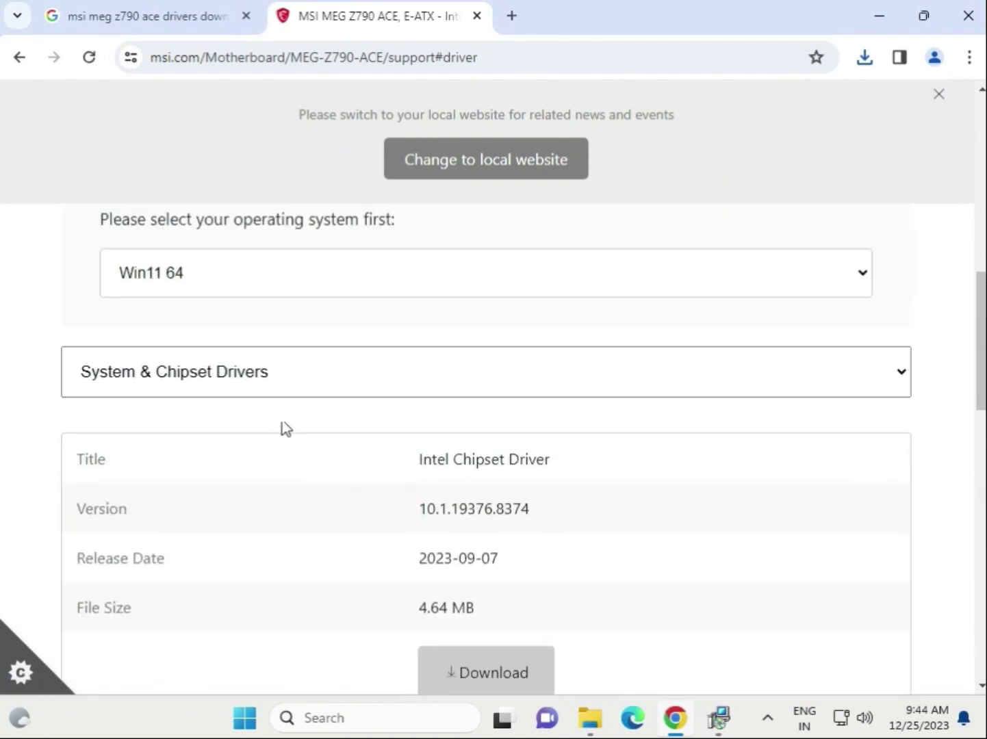
click(254, 375)
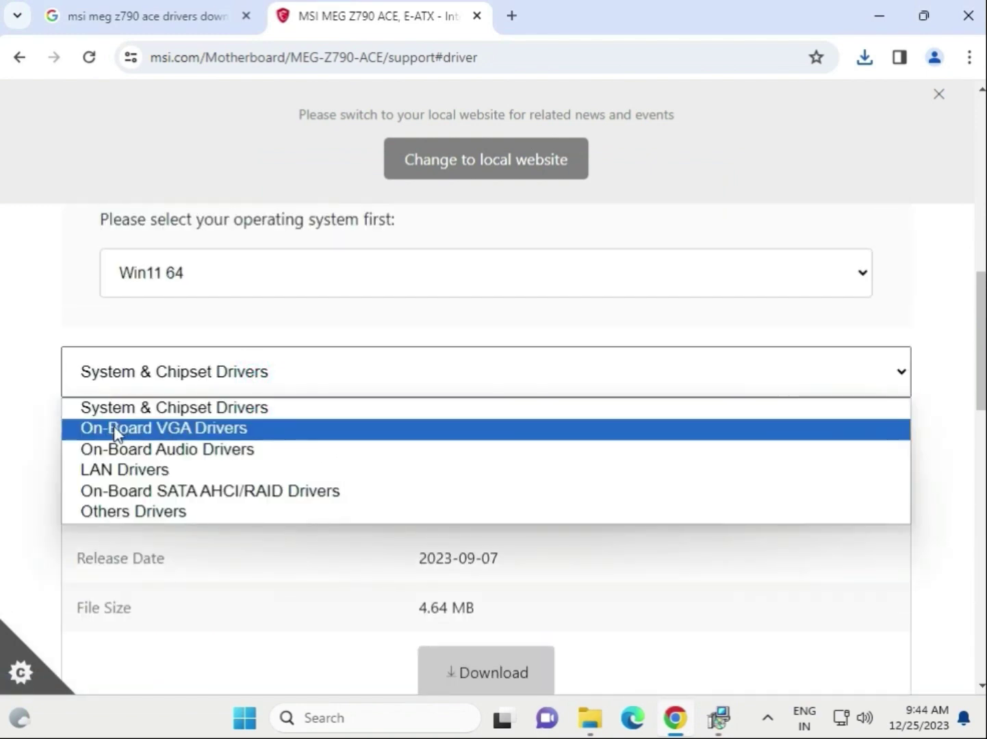
click(213, 436)
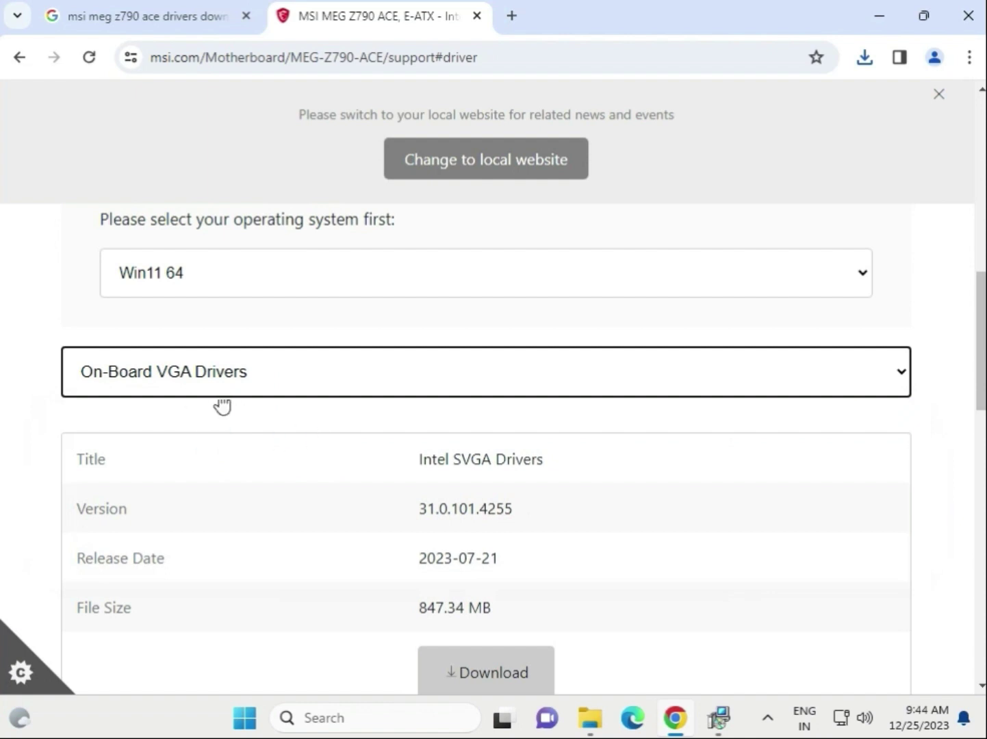
scroll(658, 599, down, 1)
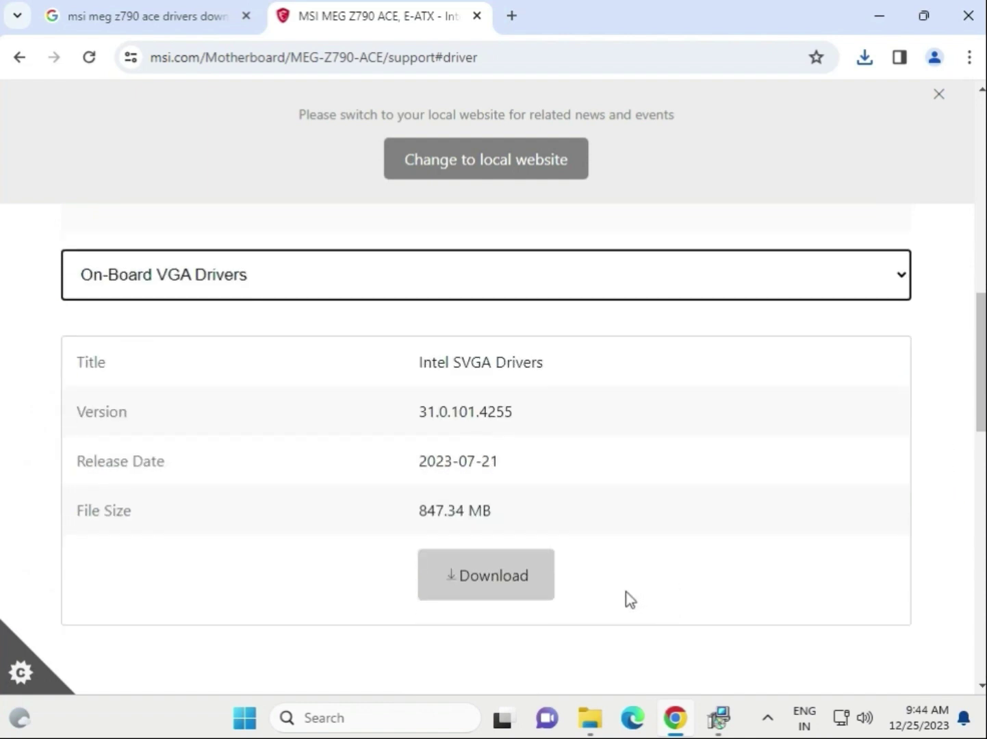
click(488, 577)
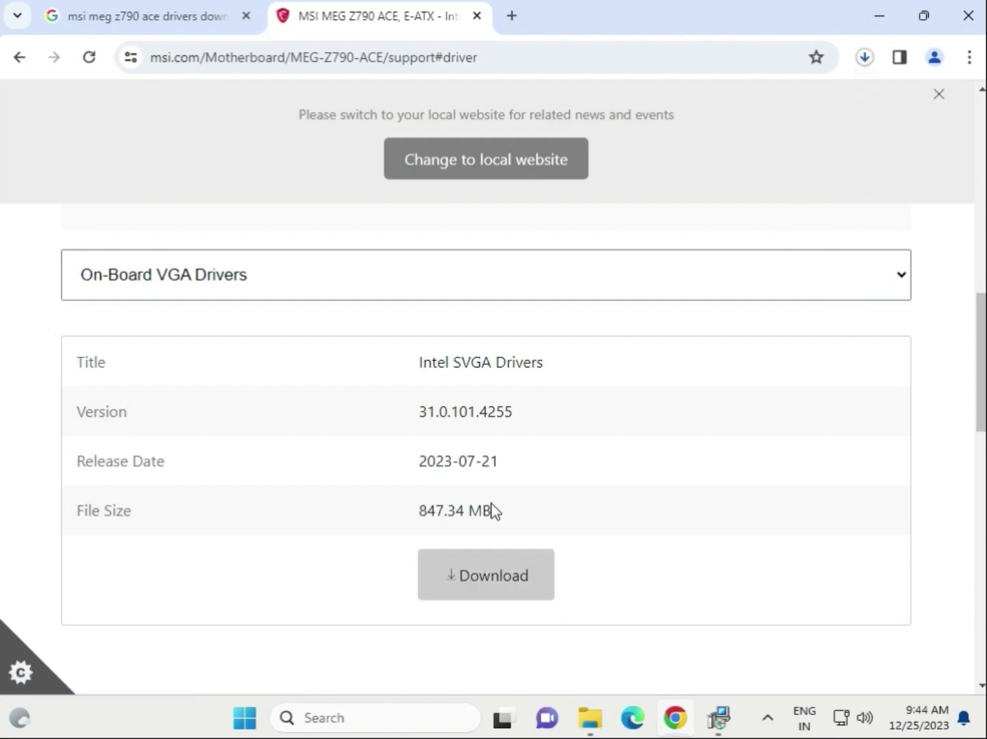
drag(418, 512, 469, 516)
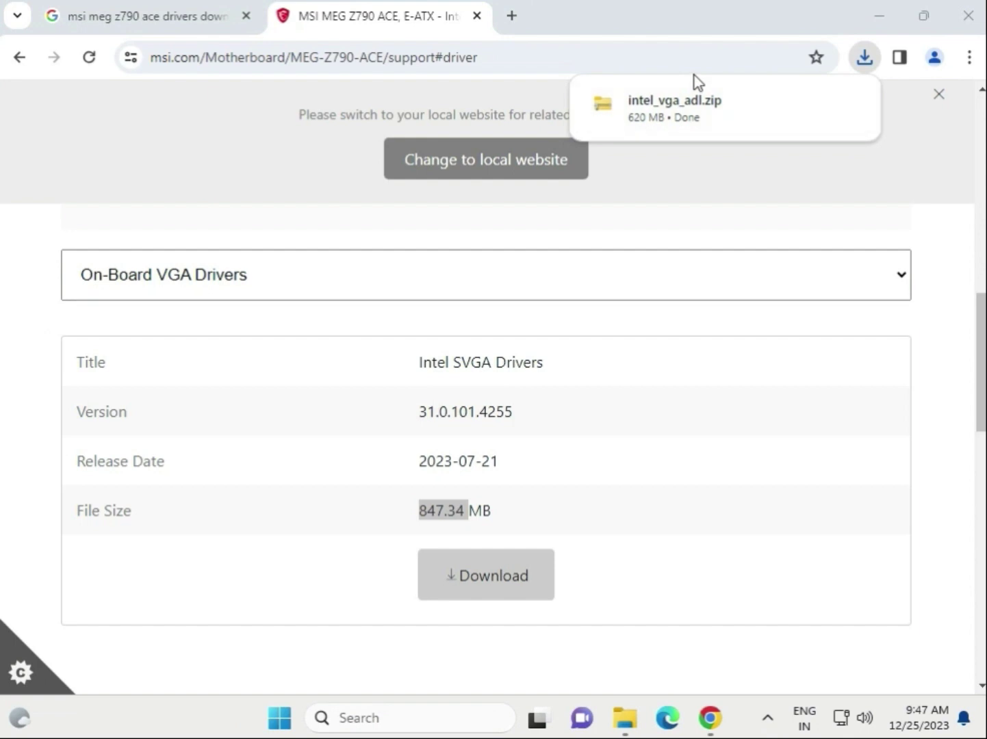
- Open the downloaded intel_vga_adl.zip and browse the Graphics folder inside Intel VGA Driver_31.0.101.4255
click(653, 115)
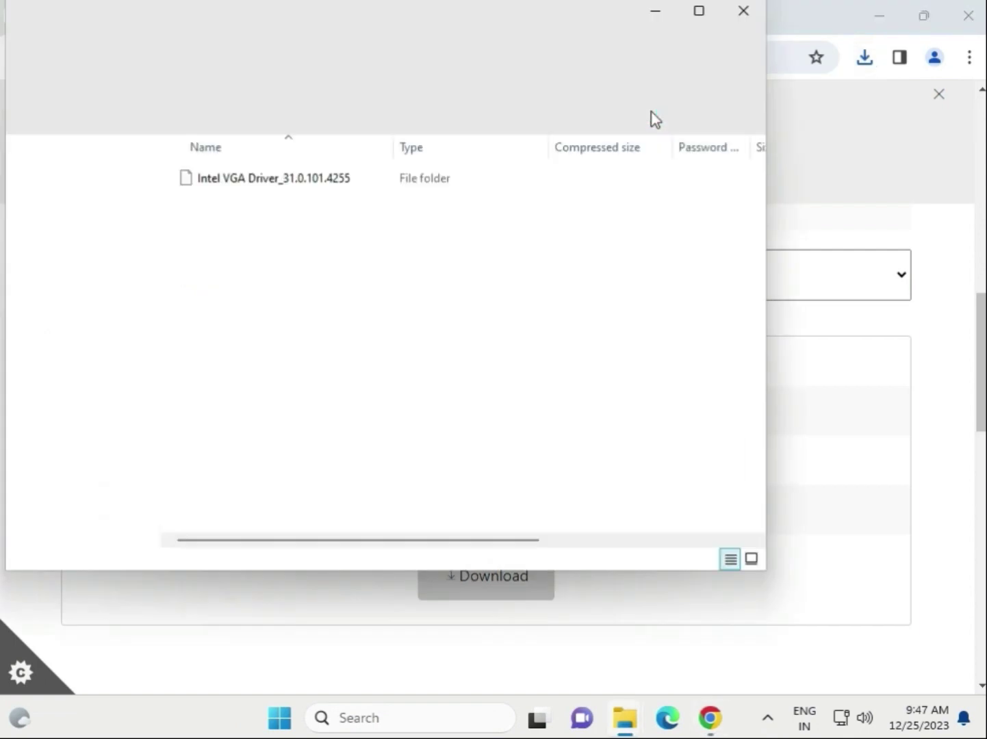
double_click(316, 182)
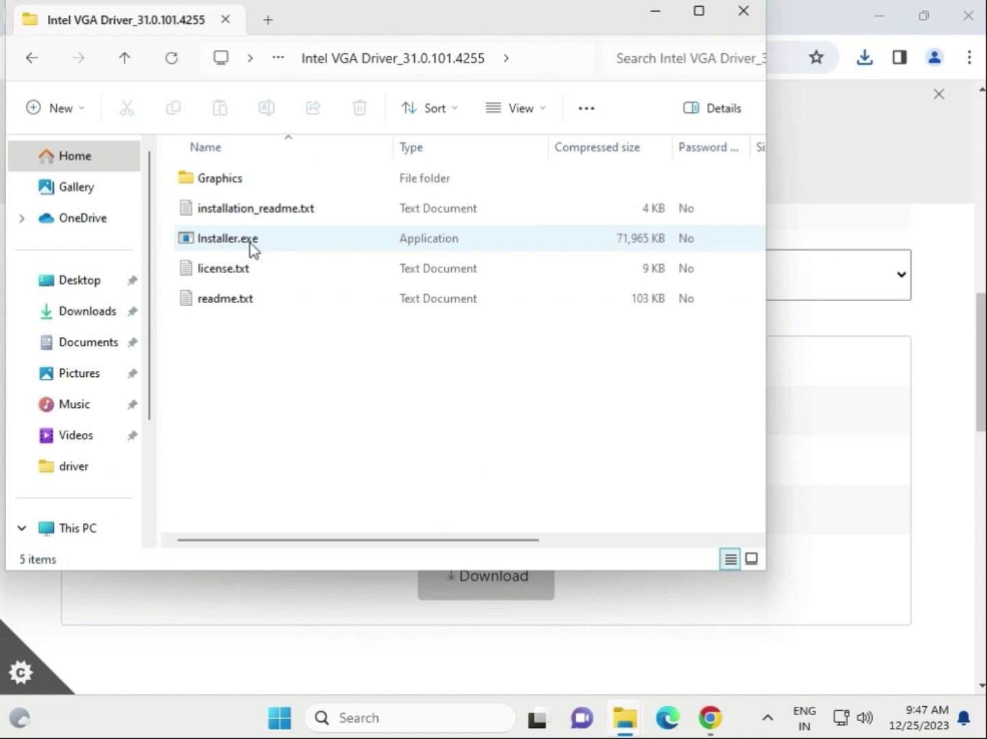
double_click(236, 182)
scroll(308, 355, down, 5)
scroll(314, 374, up, 5)
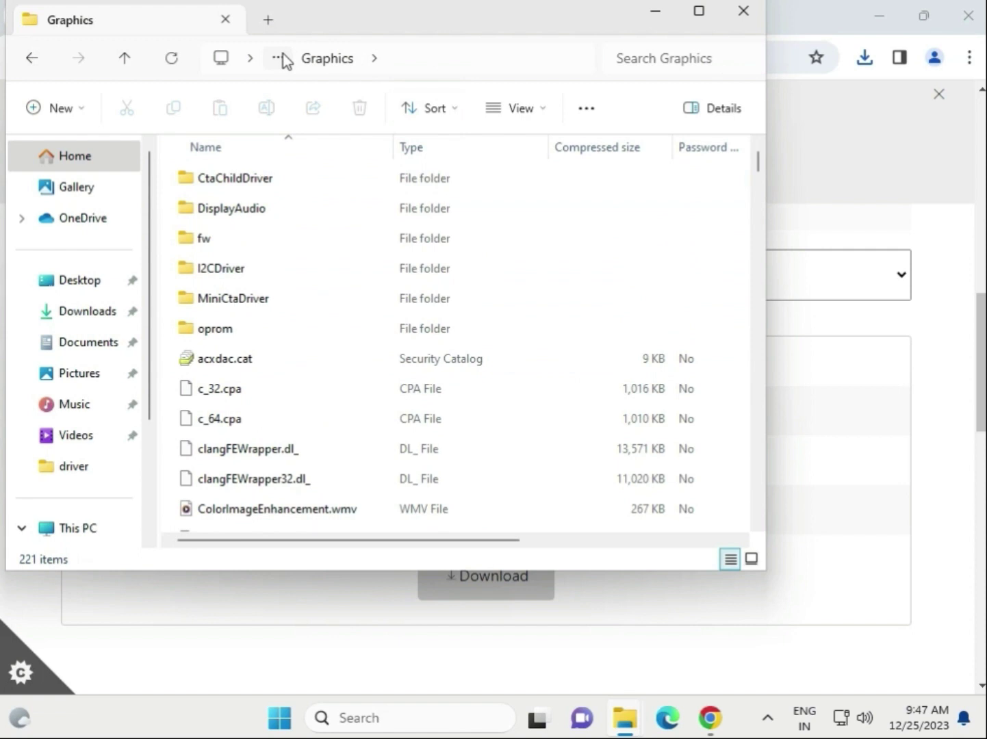
- Try to install the Intel graphics driver by running Installer.exe from the Intel VGA Driver_31.0.101.4255 folder unextracted, and close the installer and folder
click(27, 59)
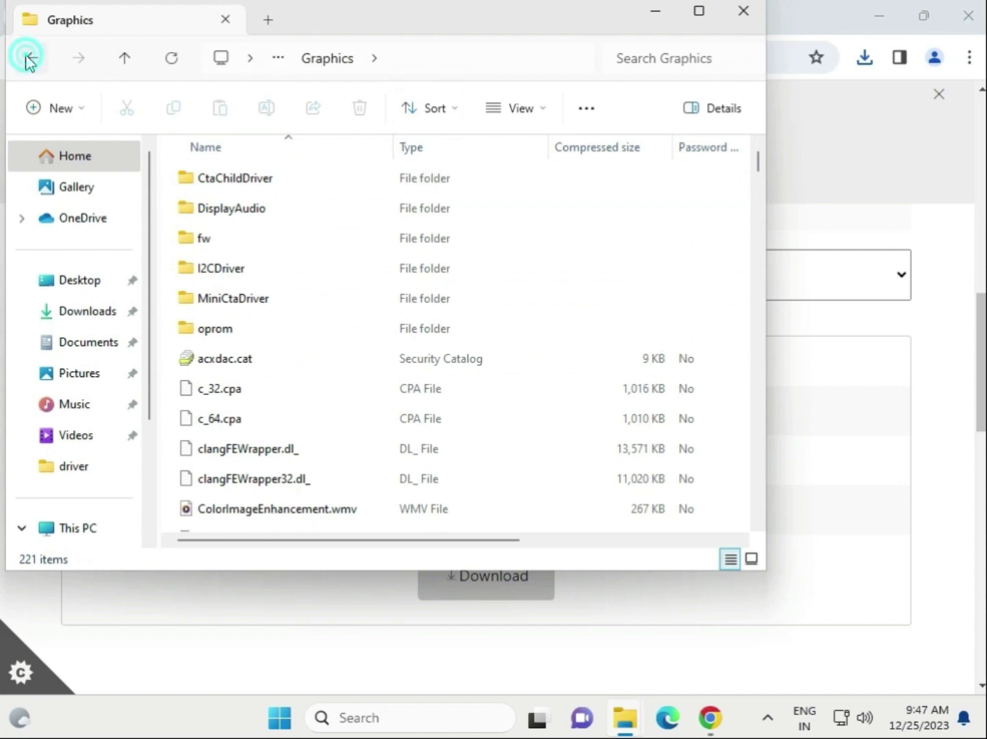
click(250, 240)
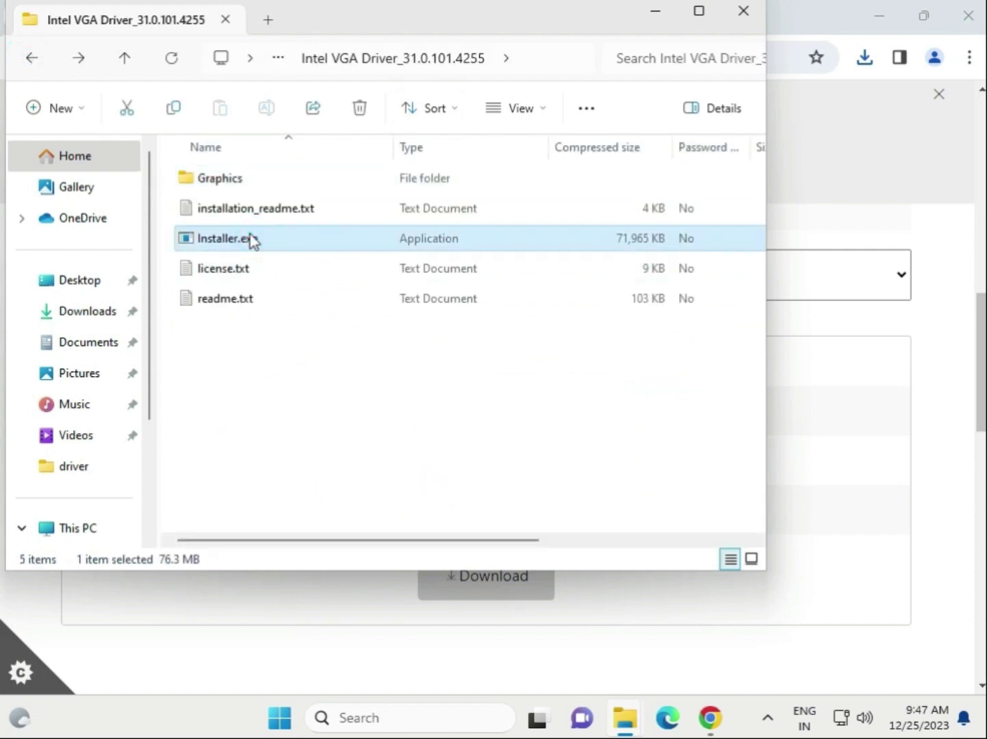
double_click(252, 241)
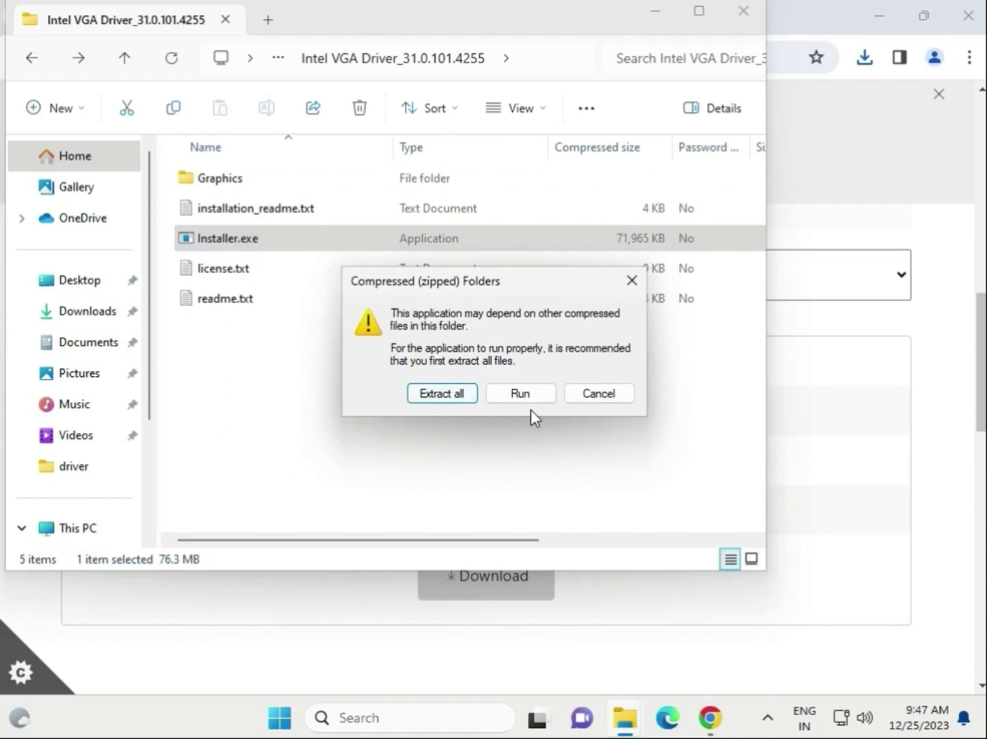
click(530, 397)
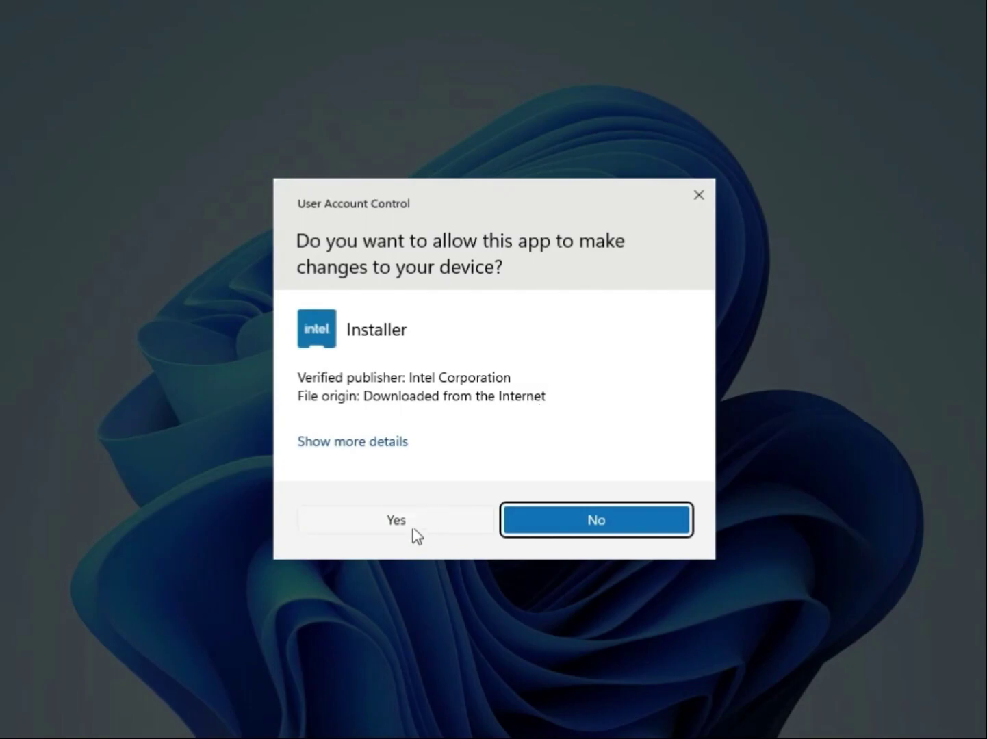
click(414, 527)
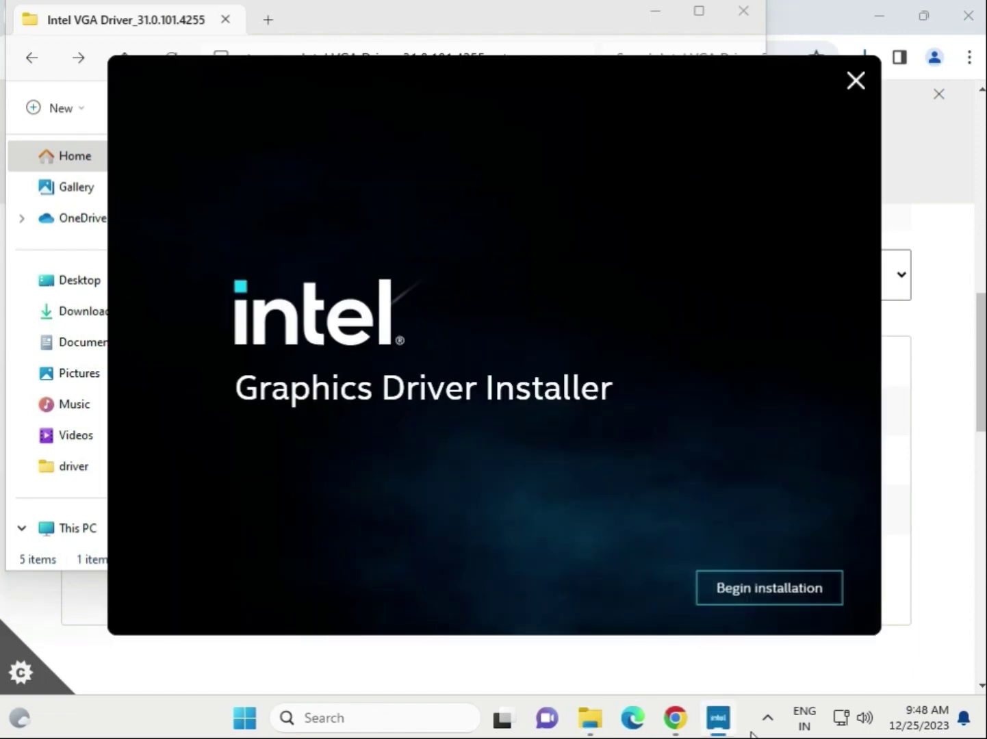
click(777, 588)
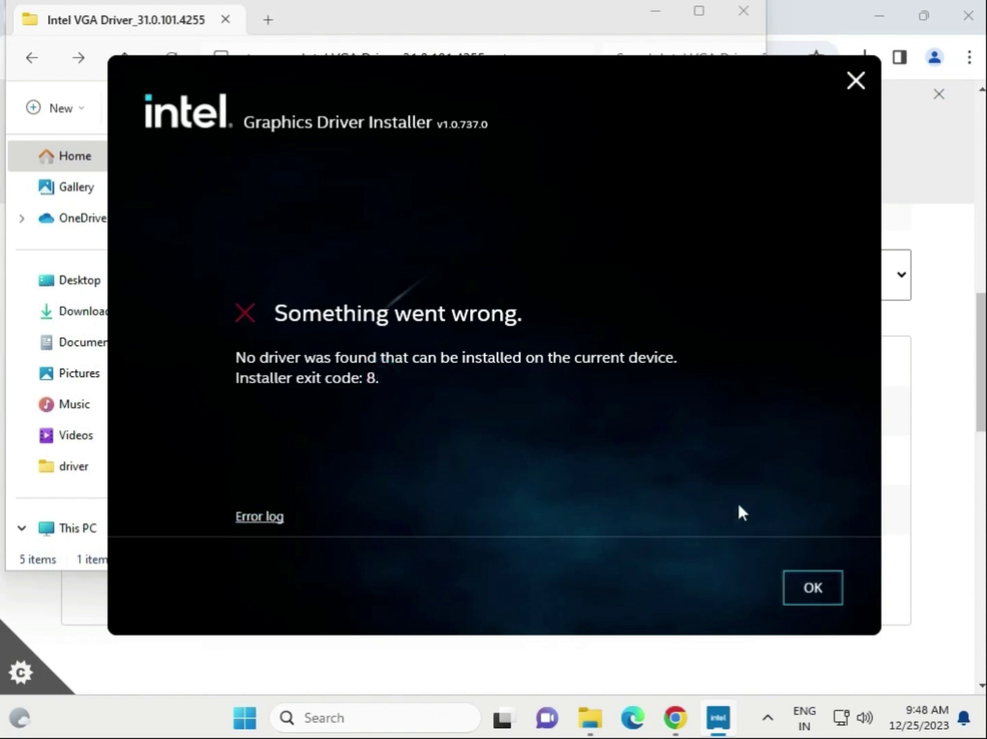
click(856, 81)
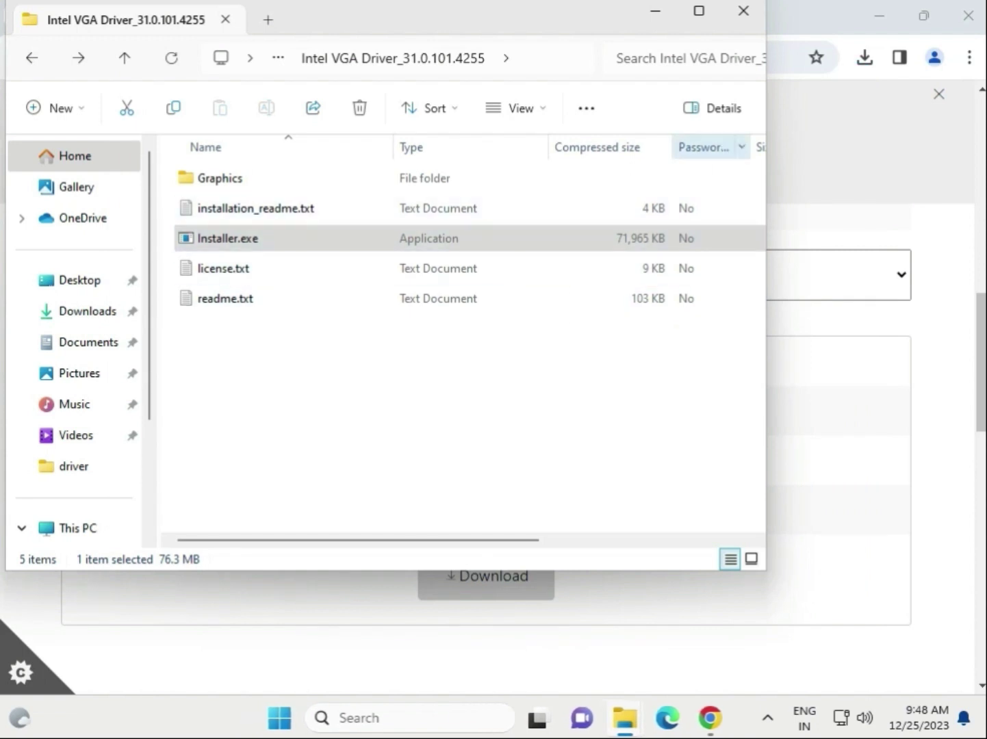
click(740, 16)
- Choose the On-Board Audio Drivers category on the MSI support page and download the MSI USB Audio FW Update Tool
click(320, 297)
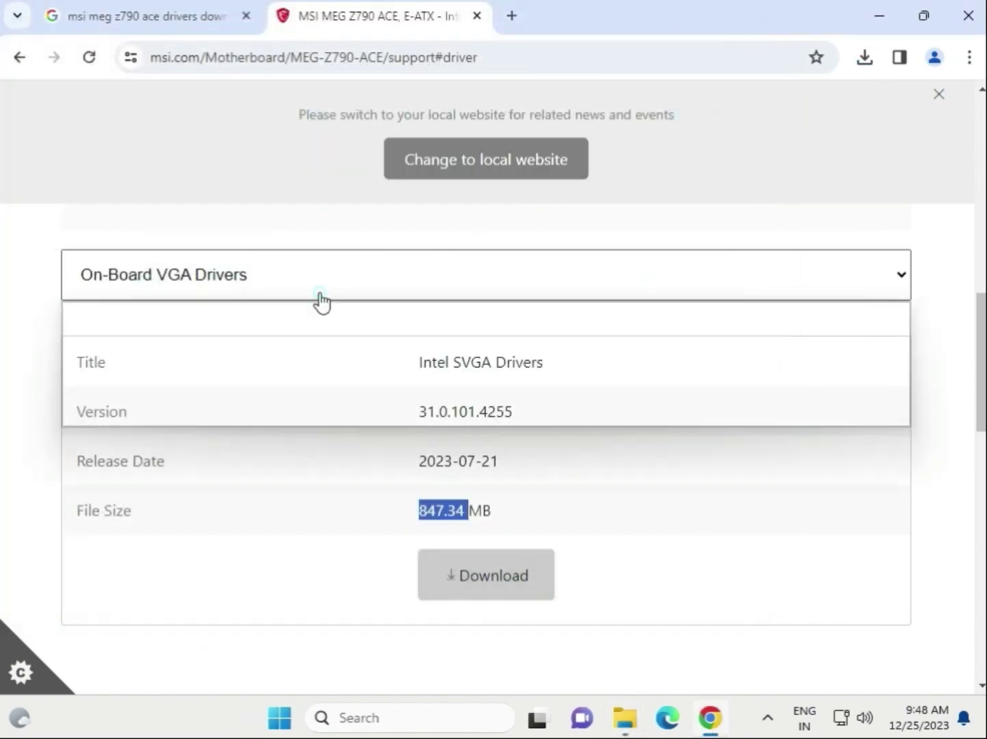
click(265, 353)
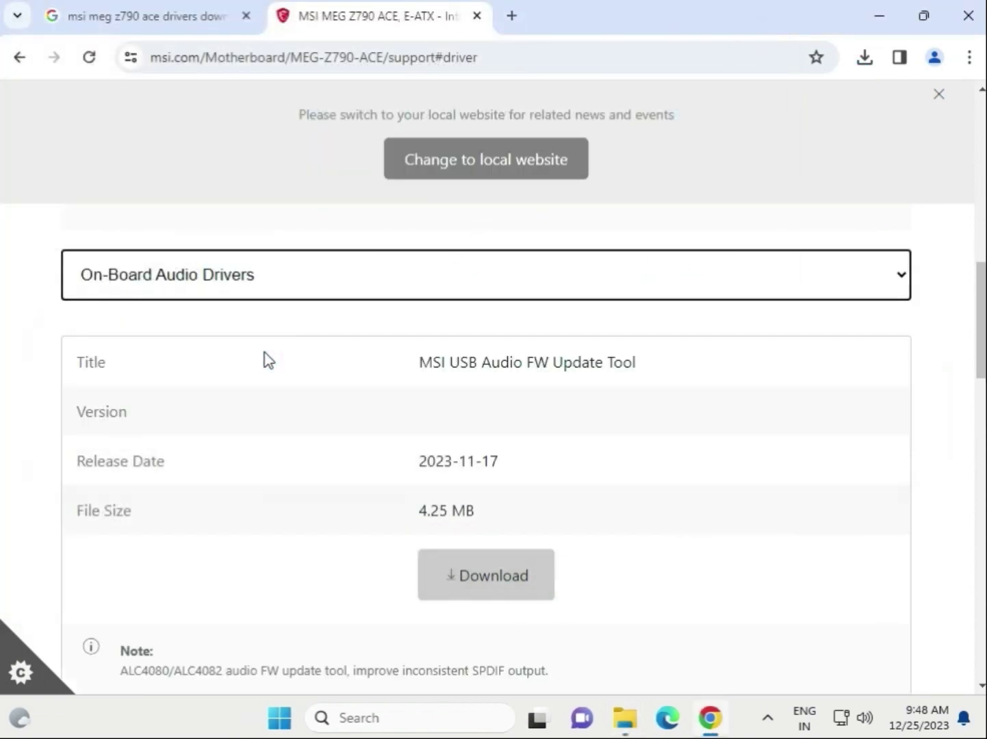
click(481, 583)
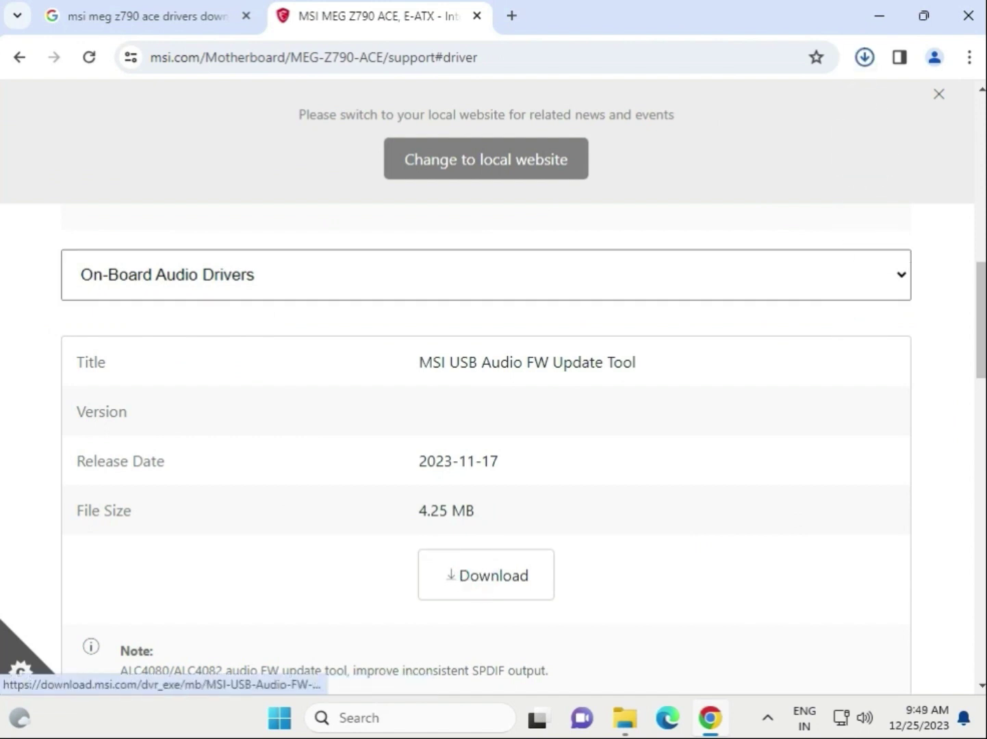
- Run the USB Audio FW Update Tool from its downloaded zip, allow it to make changes, and close the tool and folder
click(685, 124)
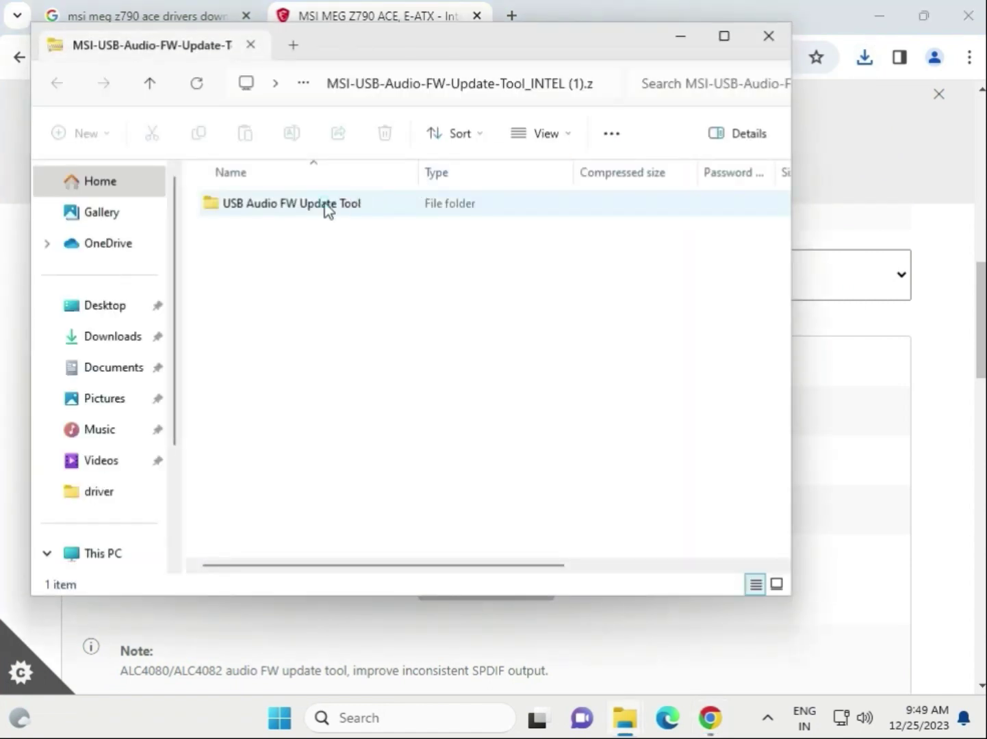
double_click(327, 205)
double_click(328, 205)
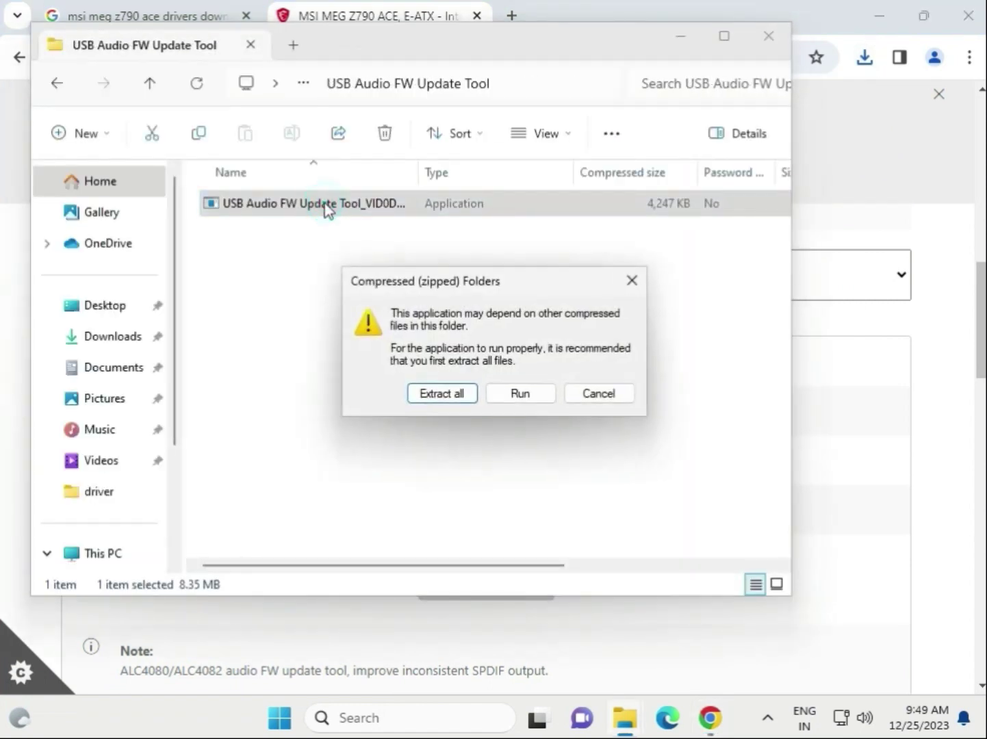
click(520, 394)
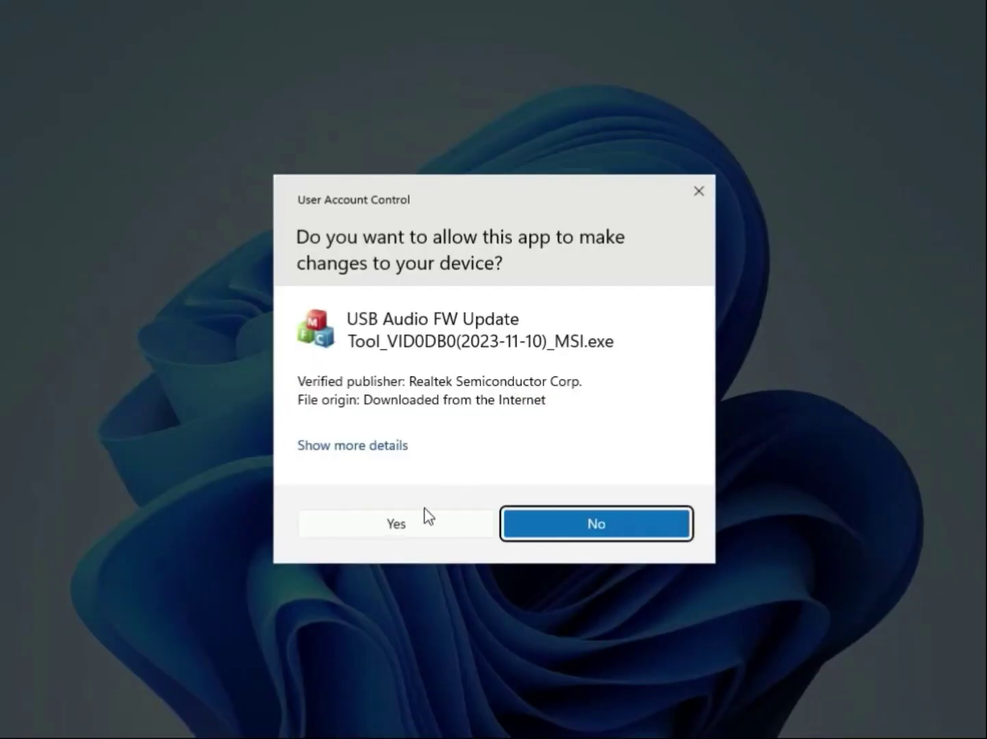
click(416, 519)
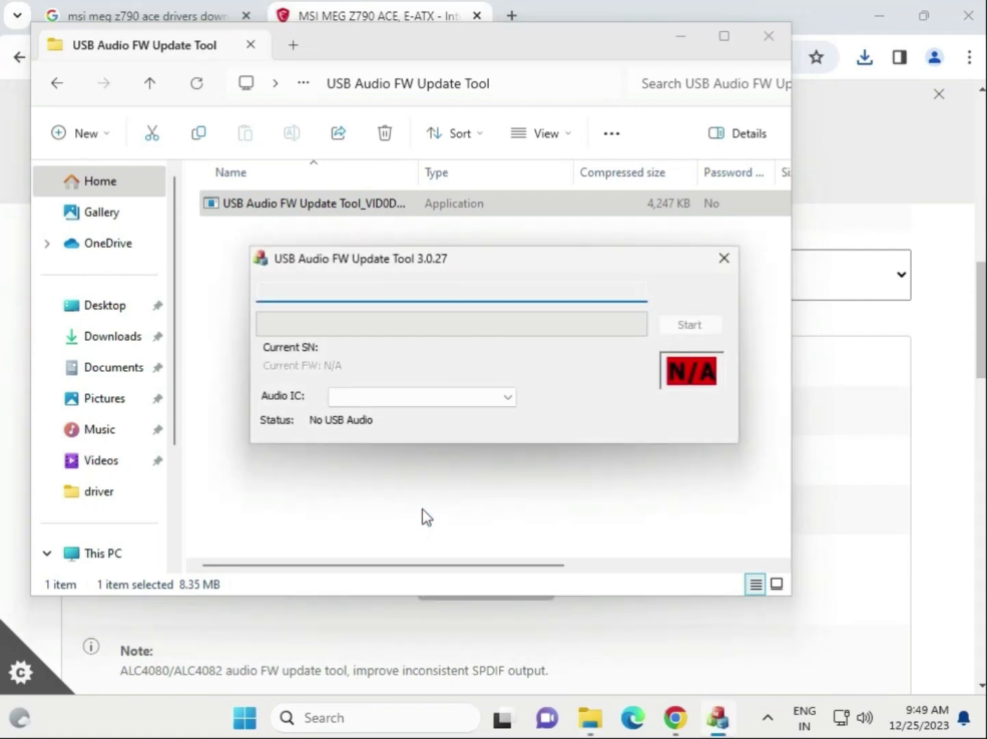
click(716, 260)
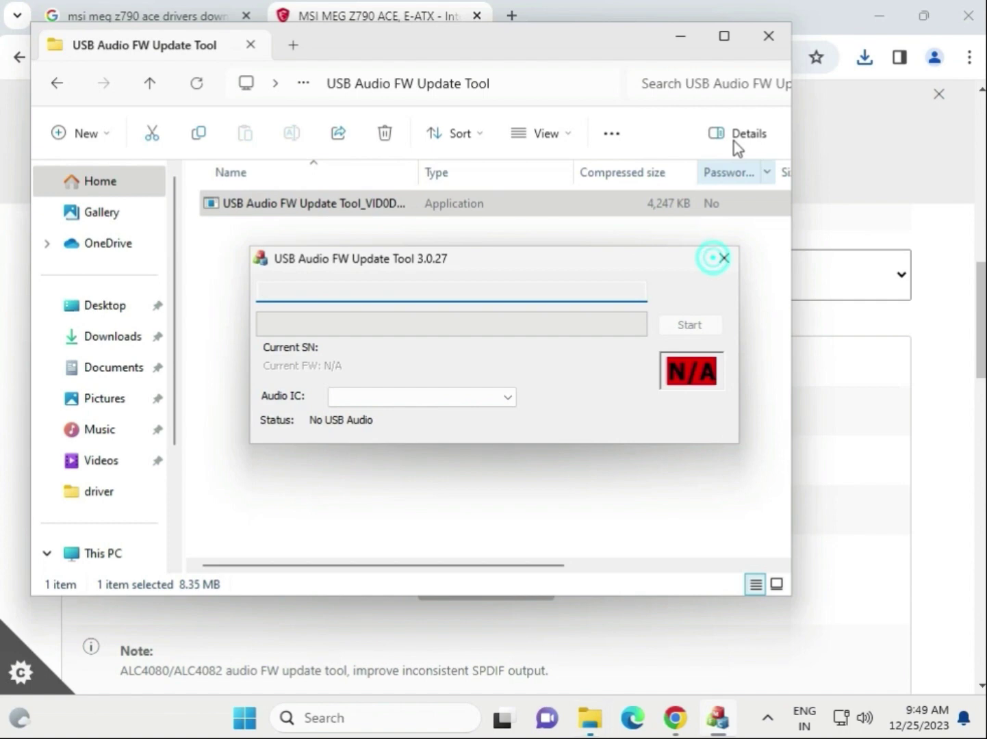
click(761, 38)
- Download the Realtek HD Universal Driver from the On-Board Audio Drivers list
scroll(390, 454, down, 5)
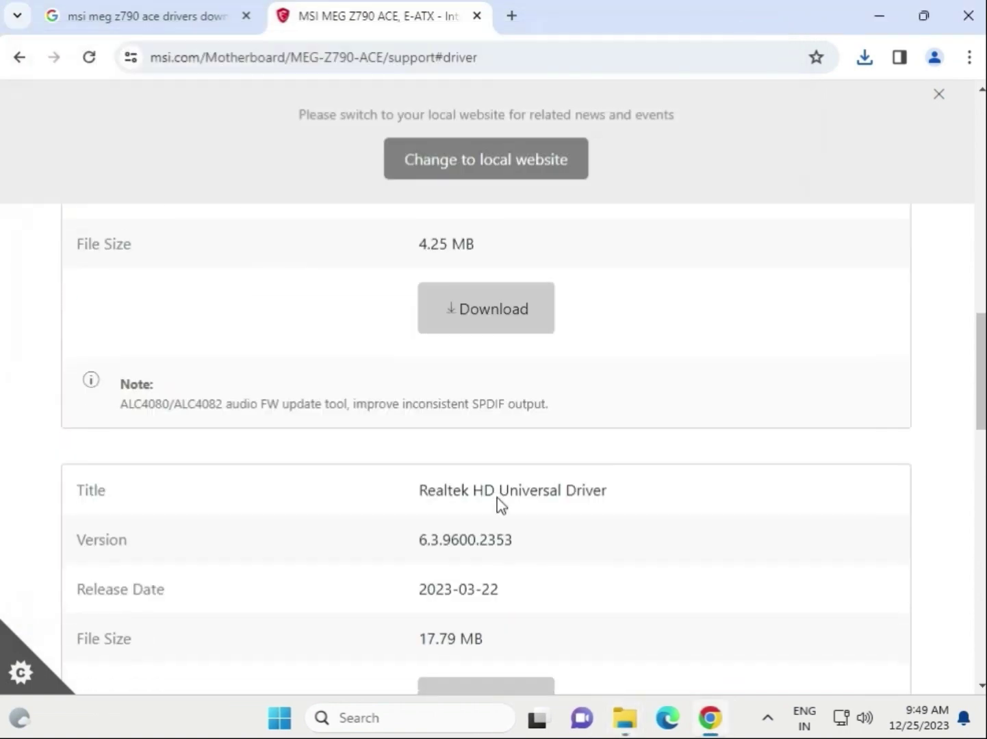
scroll(425, 448, up, 5)
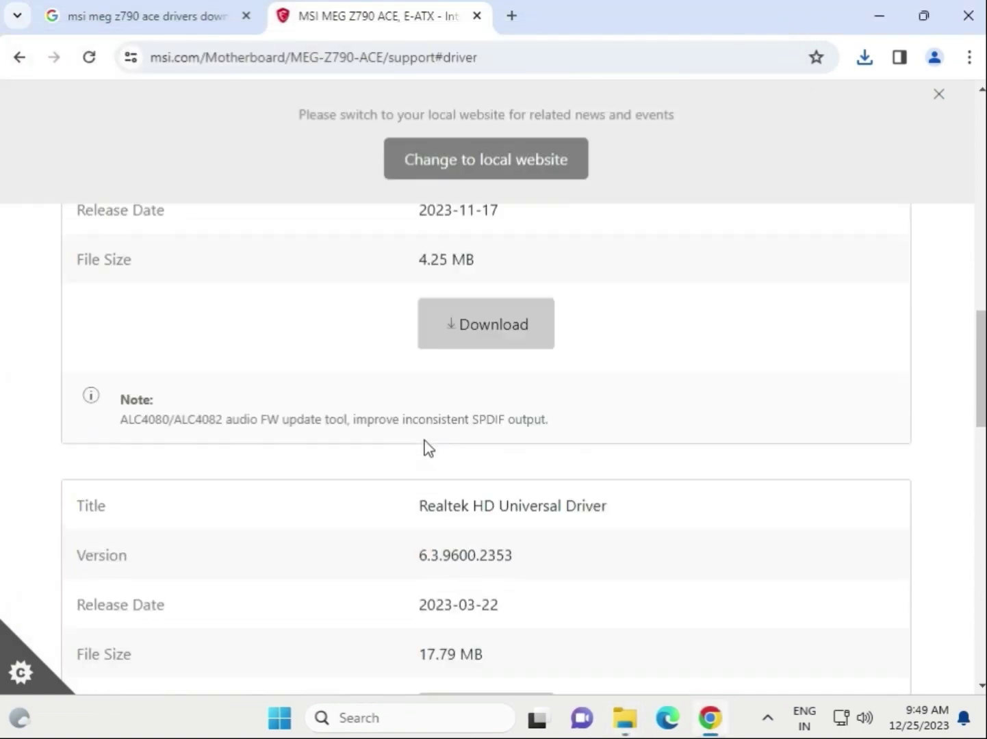
drag(607, 363, 668, 358)
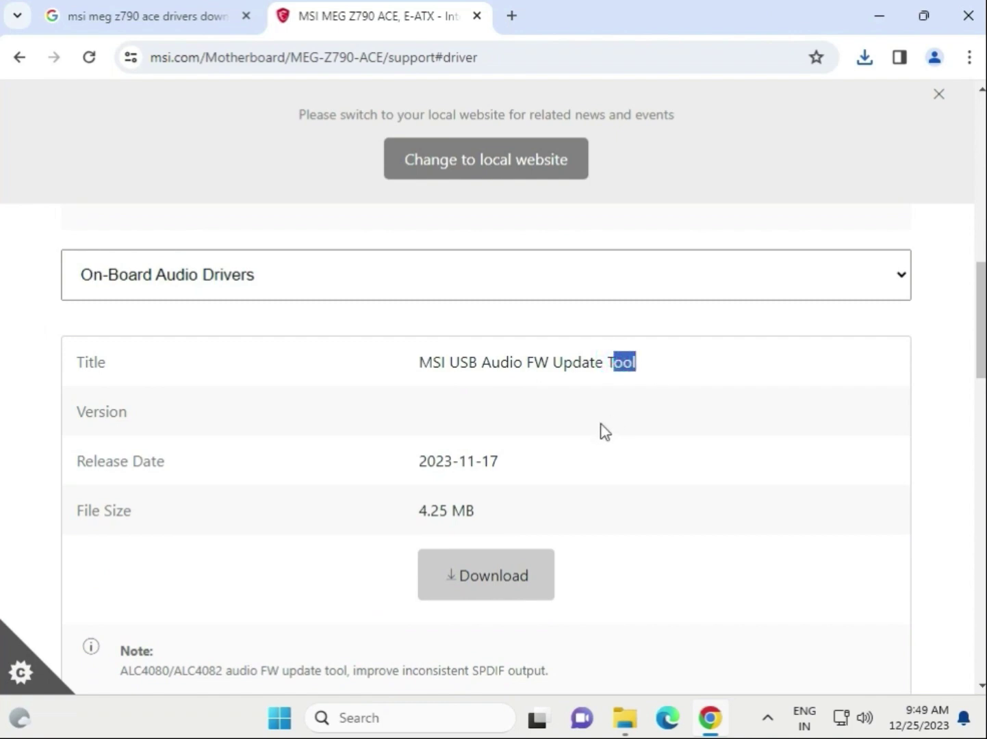
scroll(595, 439, down, 5)
scroll(581, 455, down, 2)
scroll(580, 462, up, 3)
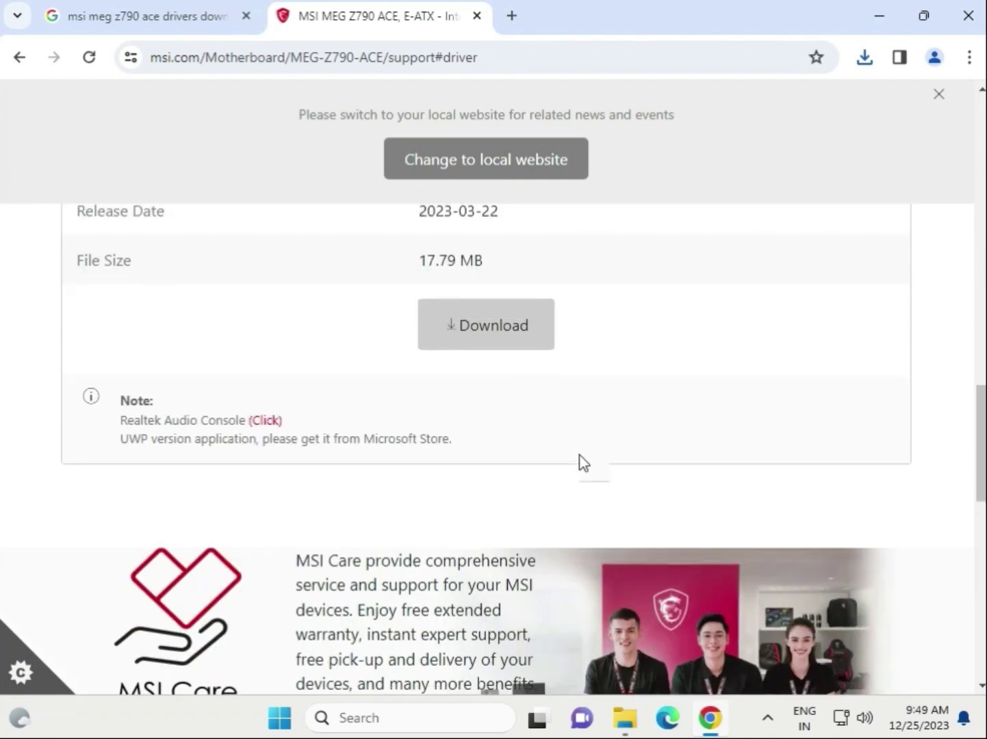
drag(500, 467, 594, 468)
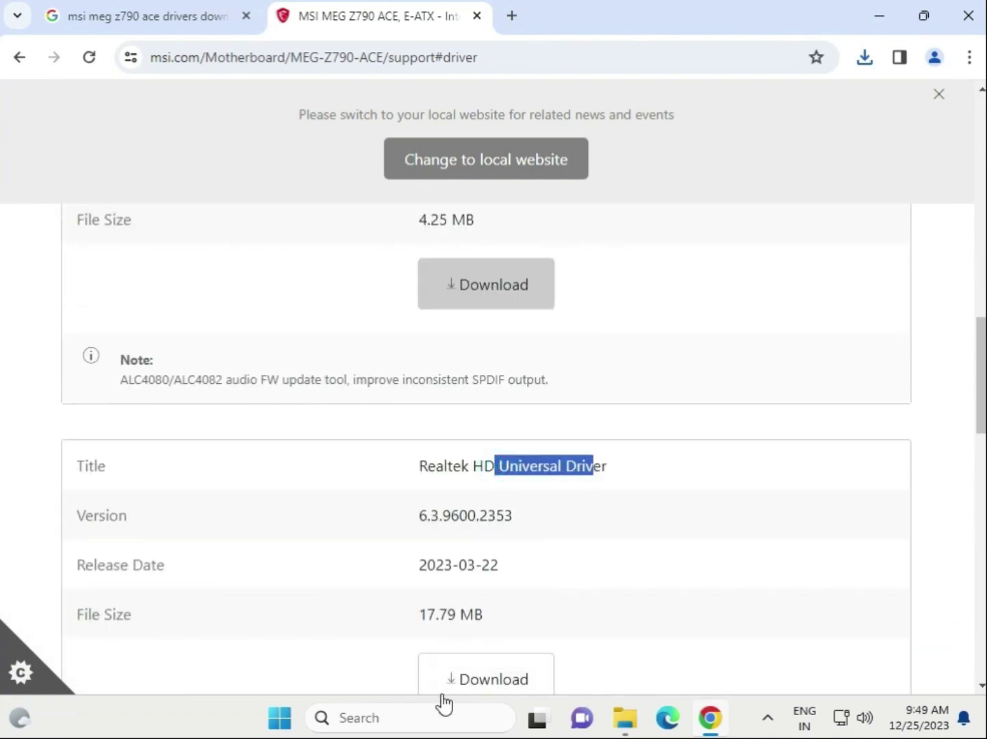
click(479, 679)
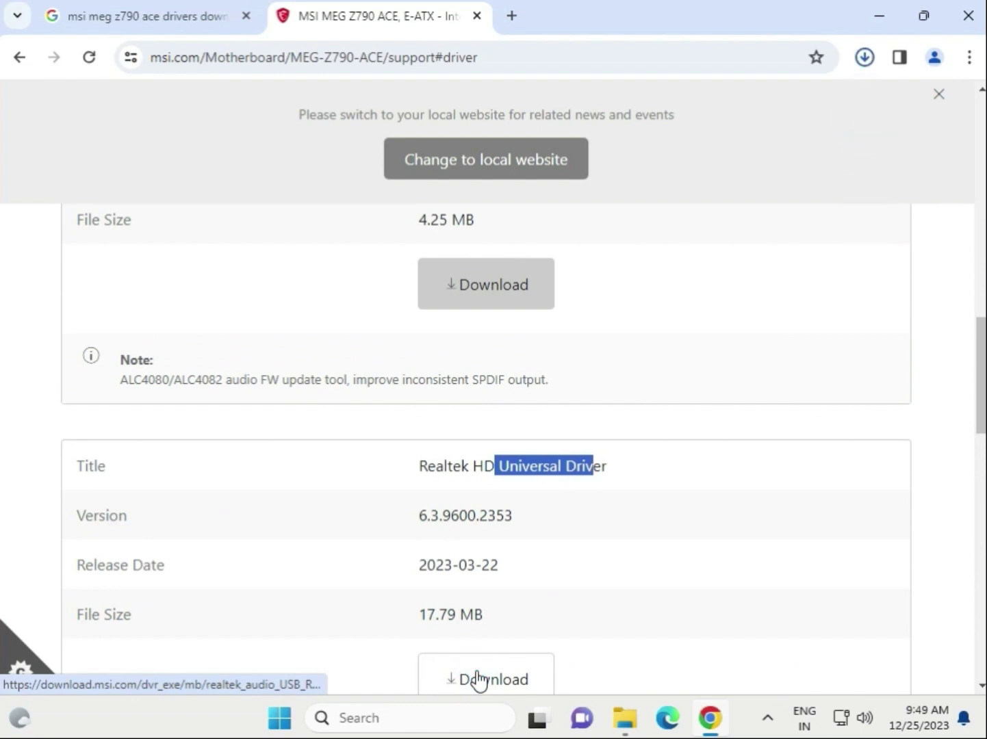
scroll(486, 509, up, 4)
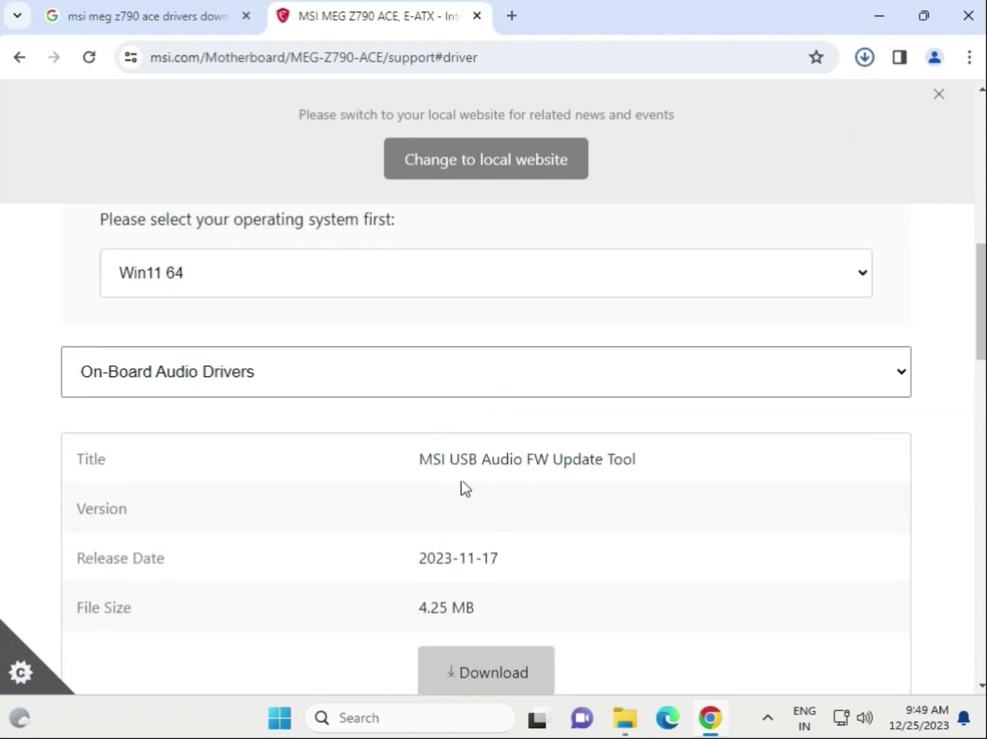
drag(419, 460, 655, 470)
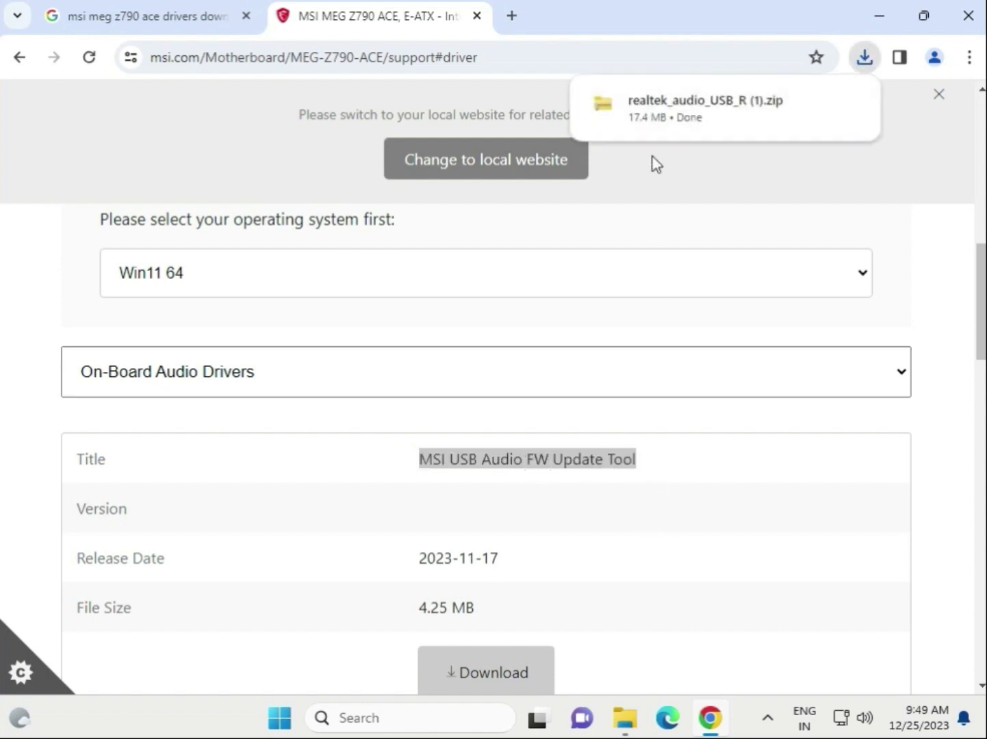
- Open realtek_audio_USB_R (1).zip, run setup.exe from the Realtek Audio Driver folder and allow it to make changes
click(656, 117)
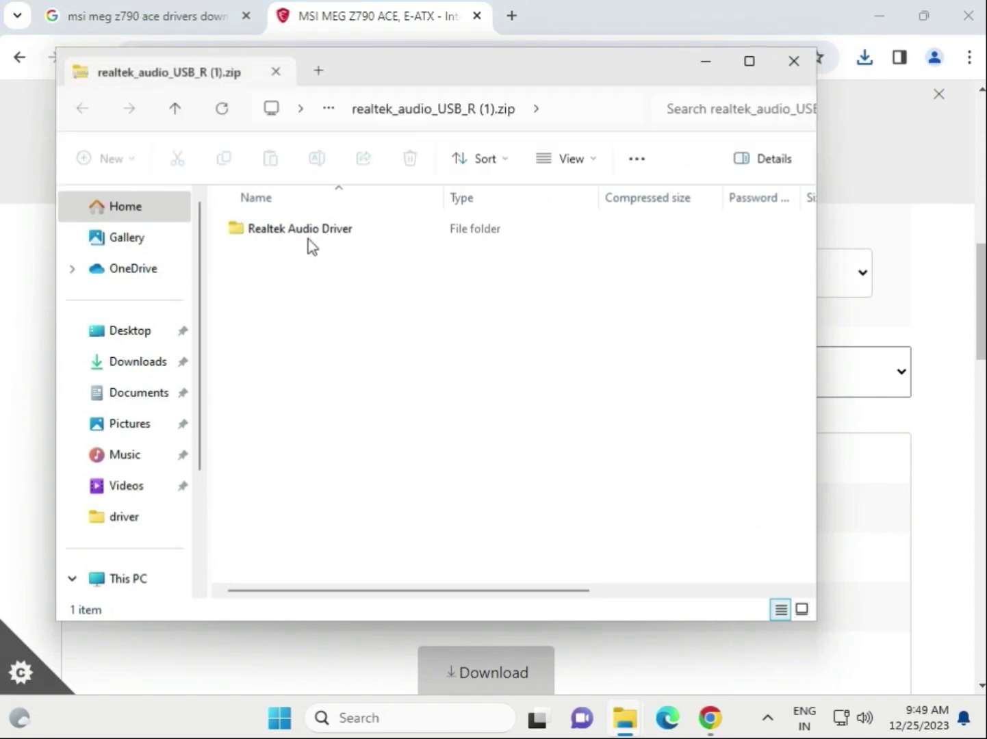
double_click(308, 229)
scroll(400, 433, down, 3)
scroll(401, 443, down, 5)
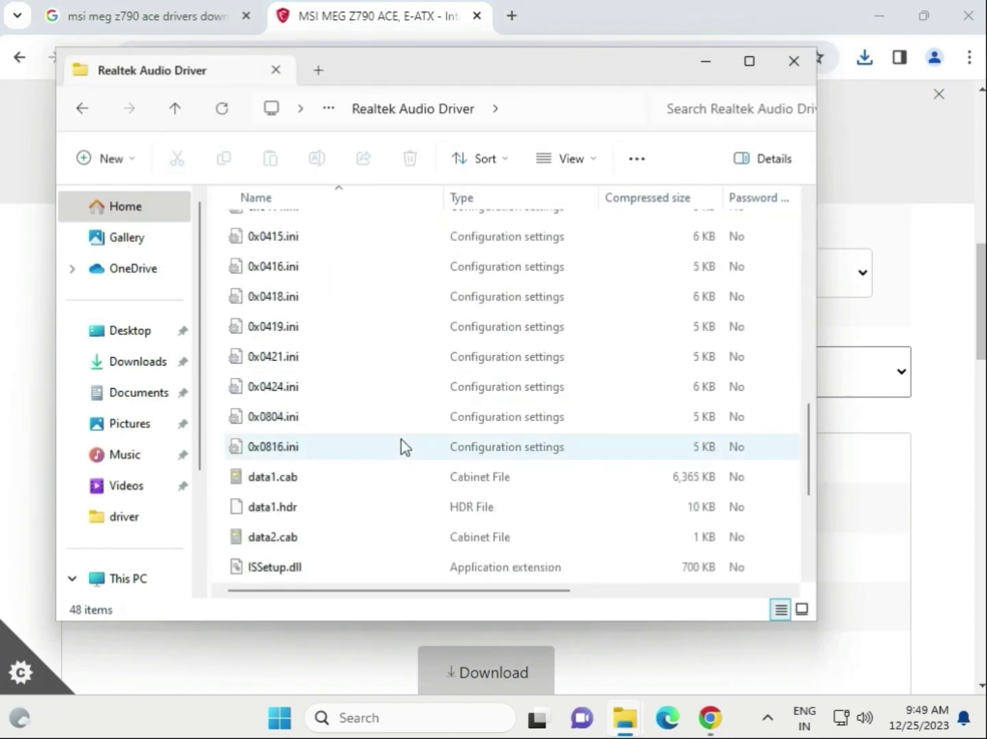
click(257, 450)
double_click(314, 449)
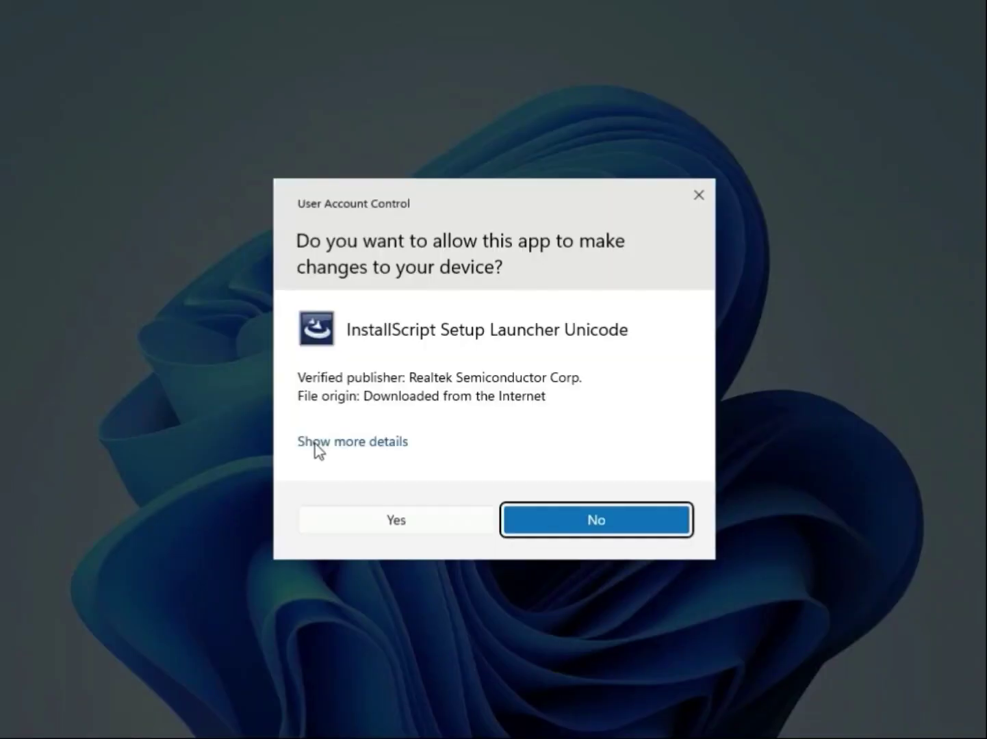
click(380, 525)
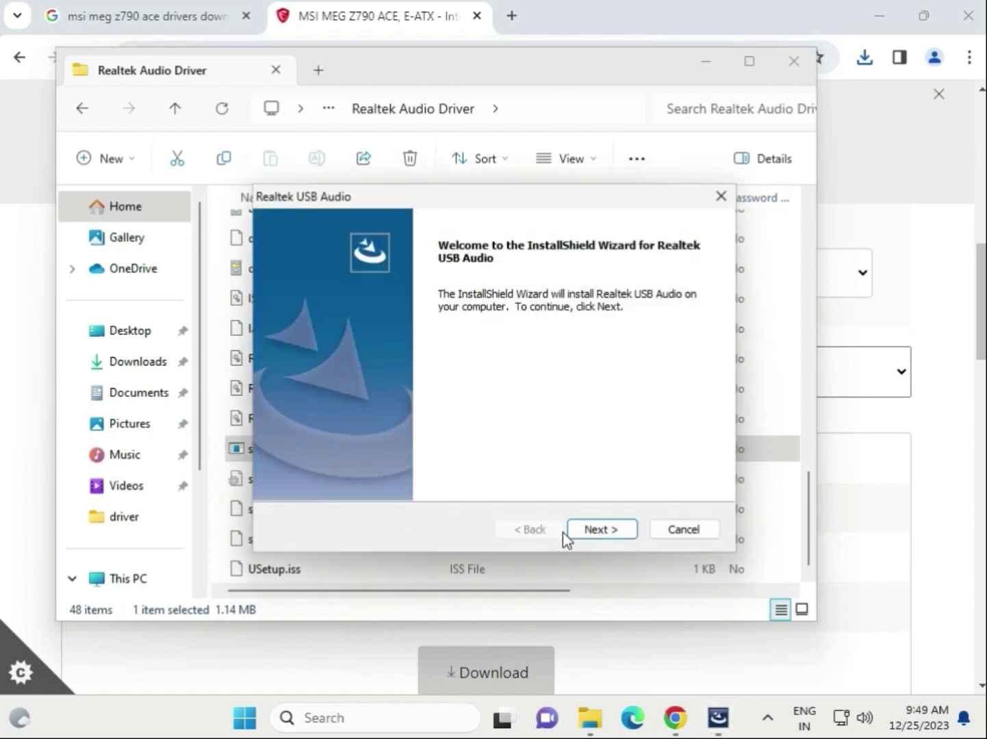
- Complete the Realtek USB Audio setup wizard, choosing to restart the computer later, and close the driver folder
click(611, 532)
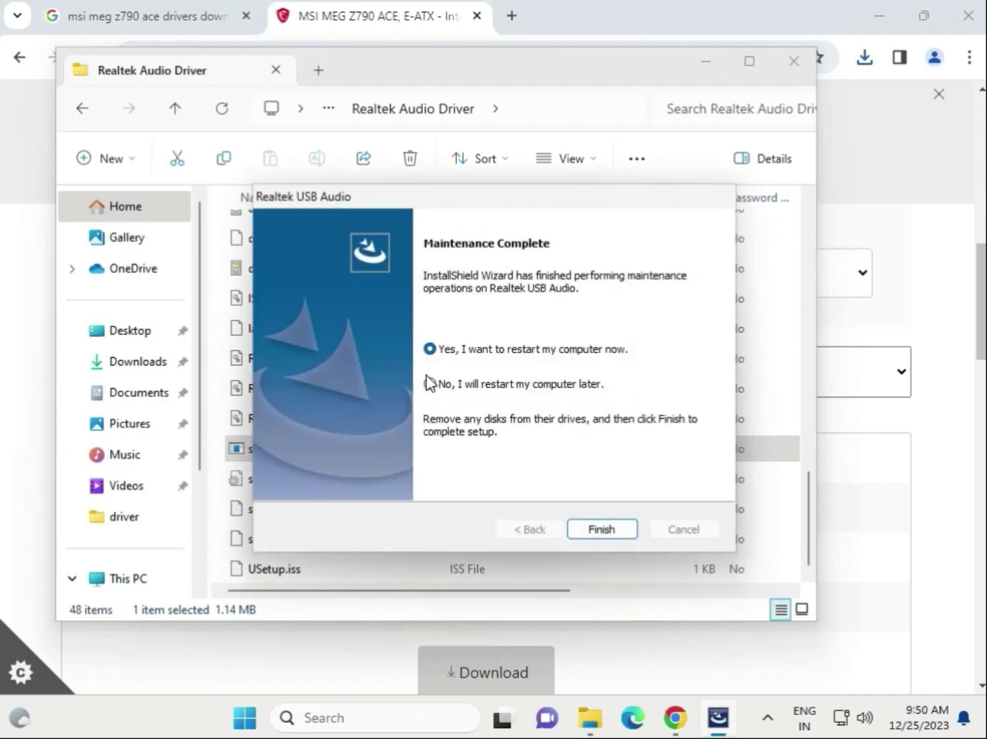
click(430, 382)
click(613, 531)
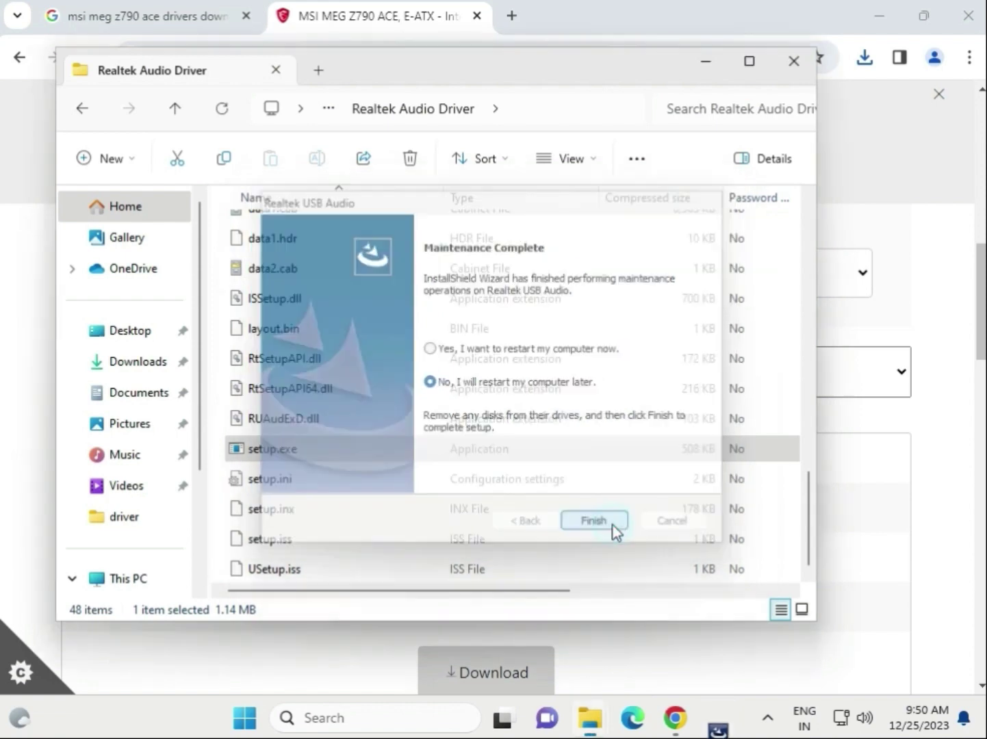
click(795, 62)
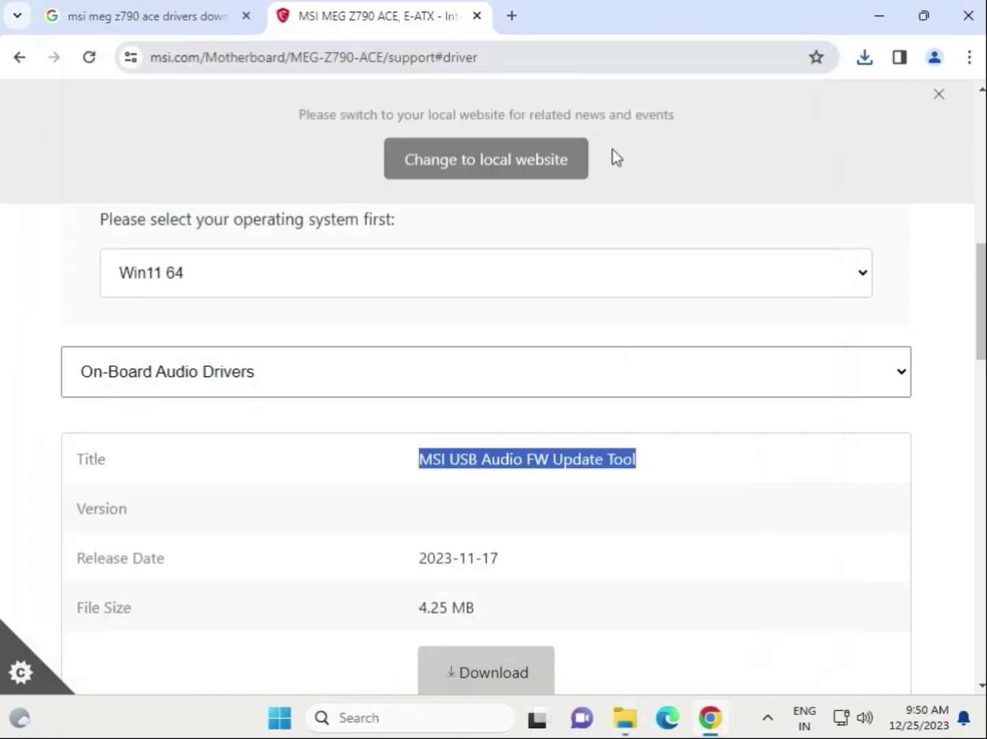
- Choose the LAN Drivers category and review the titles of the drivers it offers
click(287, 375)
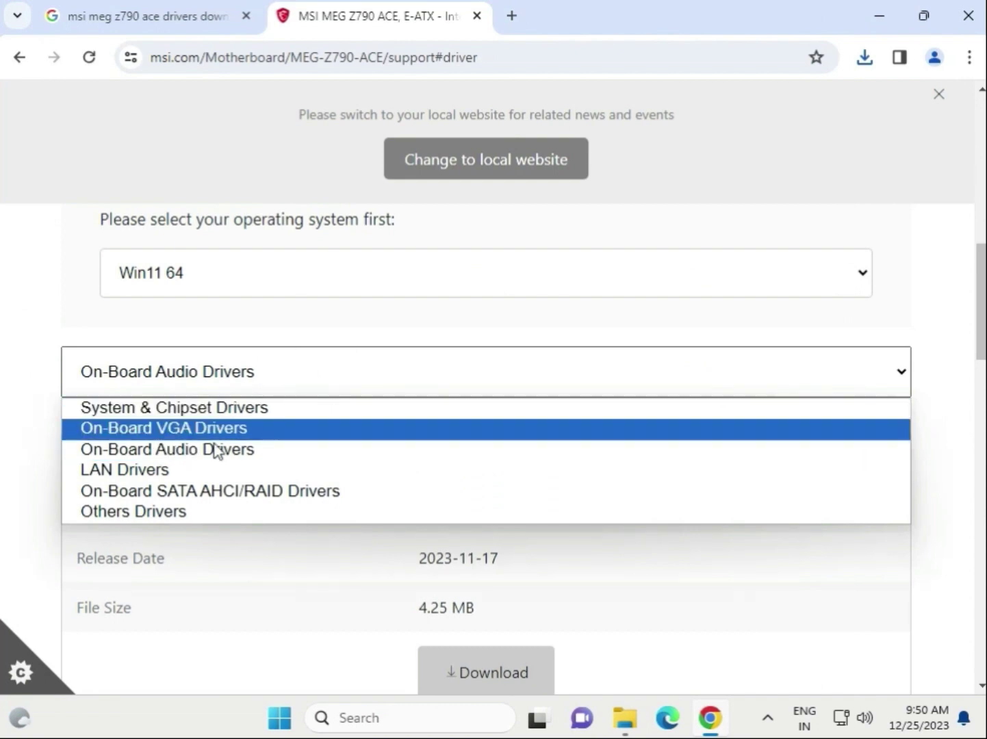
click(192, 469)
scroll(659, 558, down, 3)
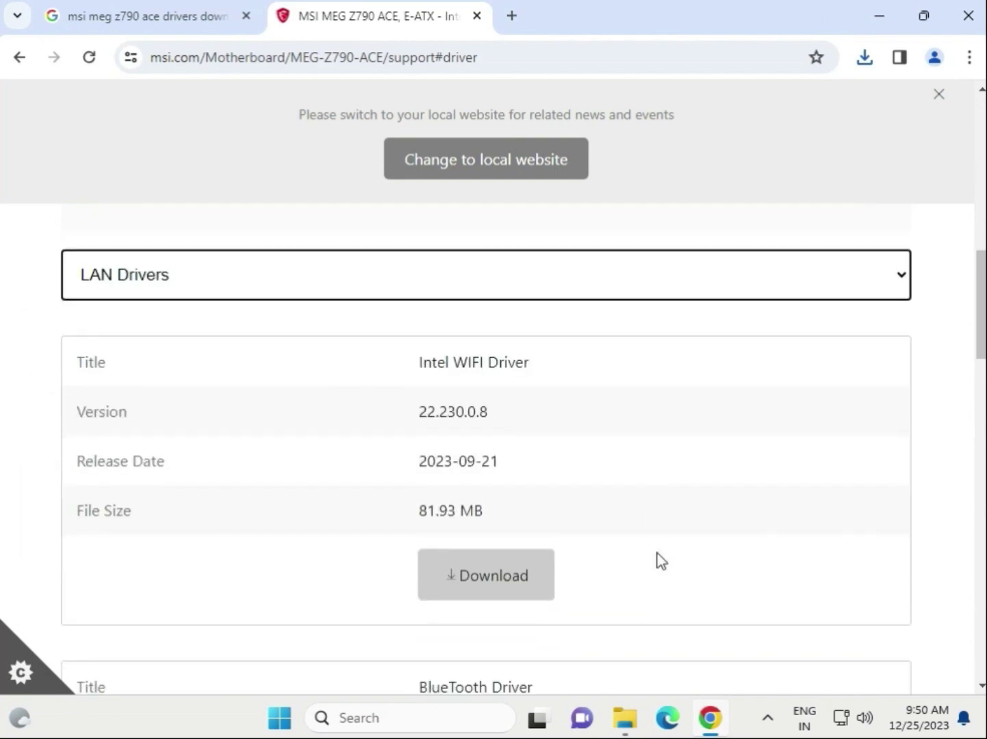
drag(418, 267, 540, 267)
scroll(586, 447, down, 2)
scroll(588, 446, down, 2)
drag(419, 397, 569, 396)
scroll(595, 438, down, 6)
drag(405, 429, 577, 436)
scroll(595, 466, down, 6)
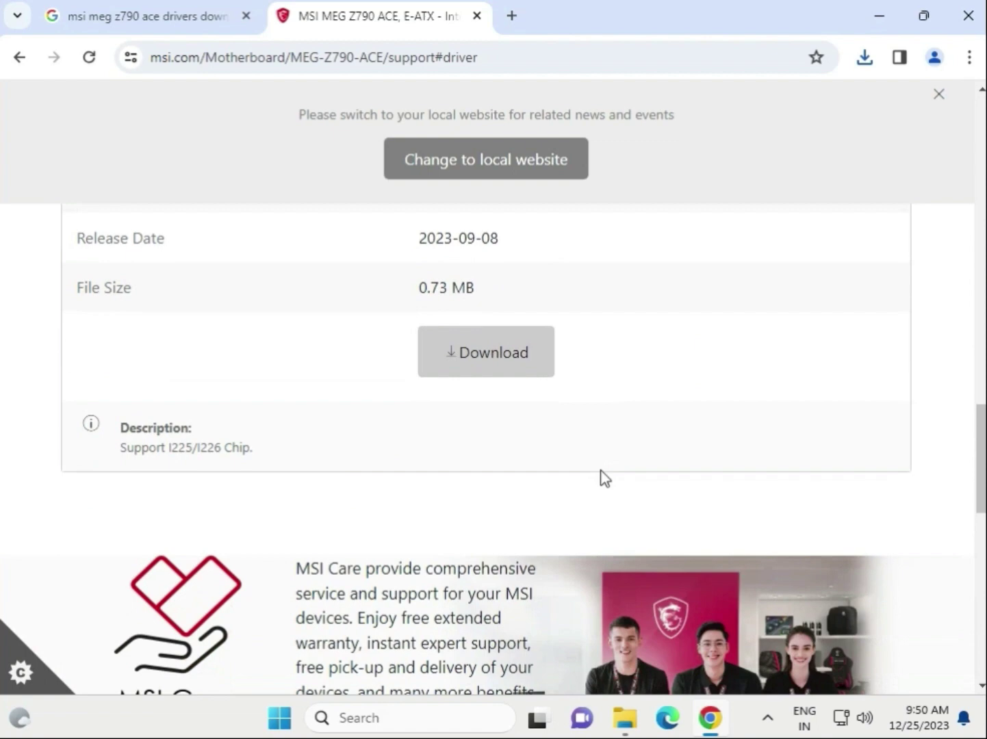
- Download the Intel WIFI Driver and open the UWD > Win64 > Installer folder inside intel_wifi_driver_W11 (1).zip
scroll(603, 479, up, 14)
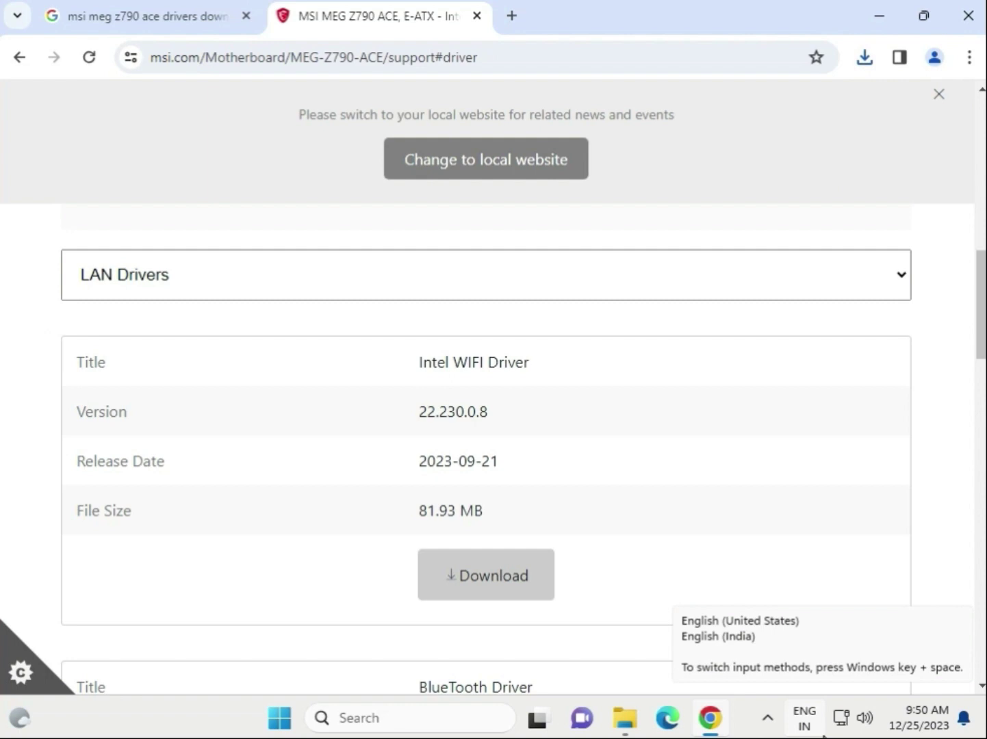
click(867, 60)
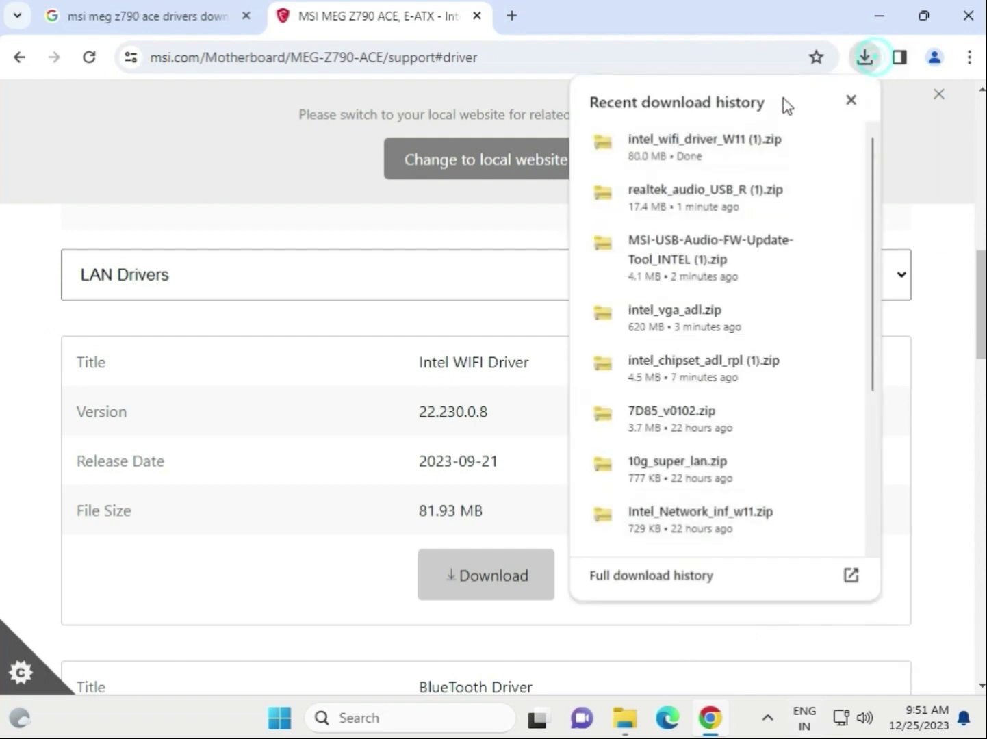
click(667, 137)
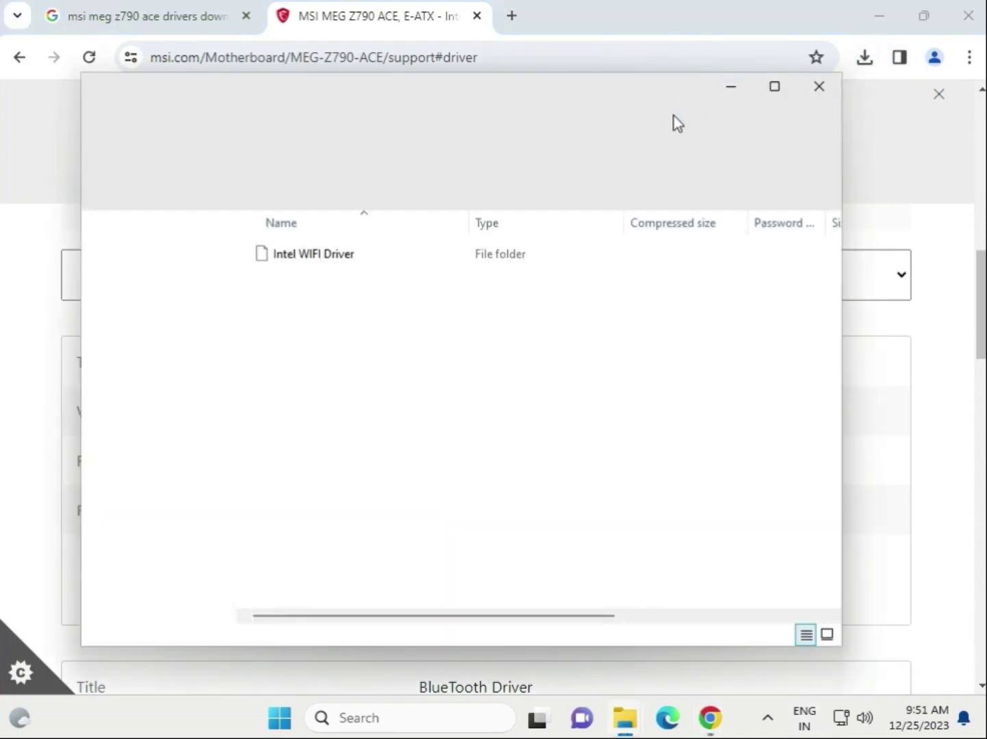
click(280, 252)
double_click(280, 253)
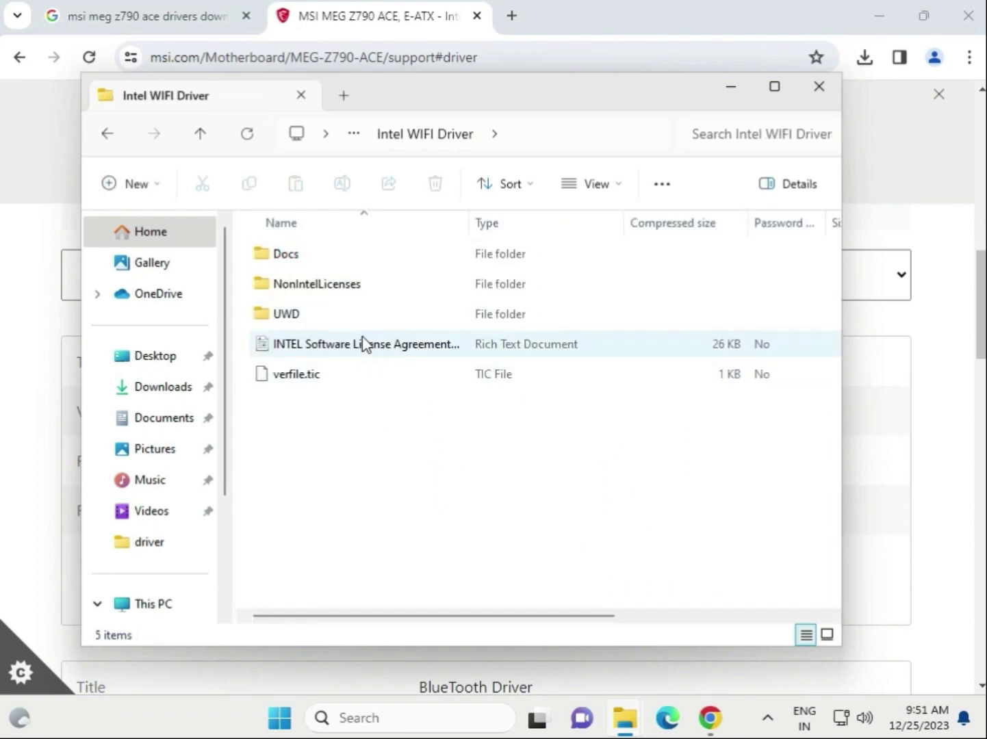
click(286, 314)
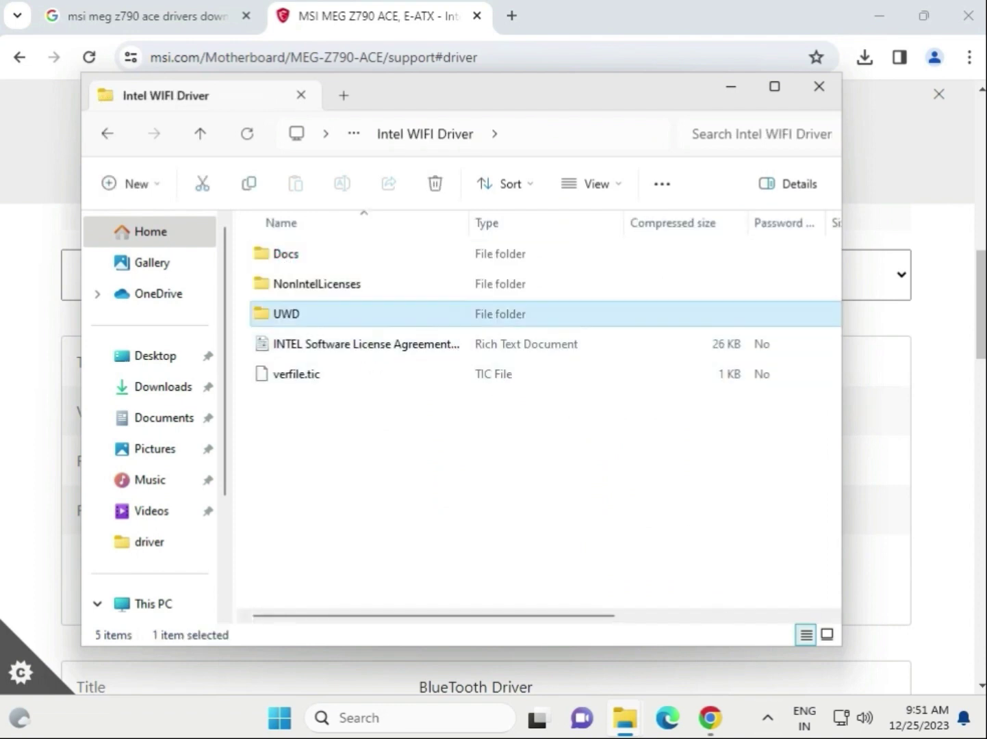
double_click(316, 317)
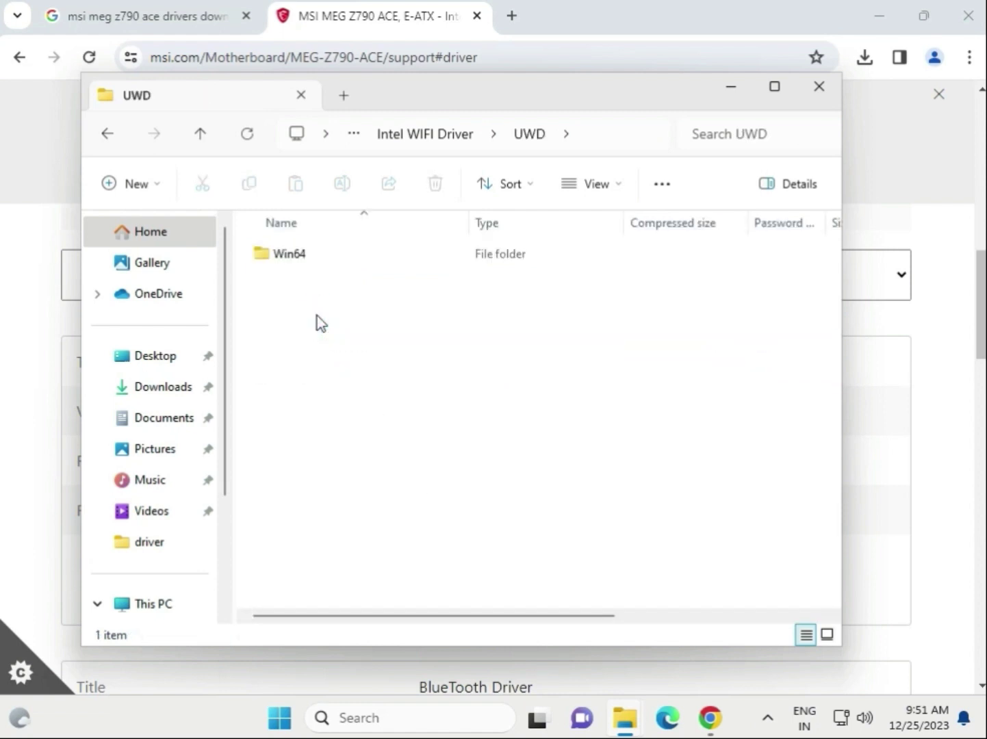
double_click(323, 256)
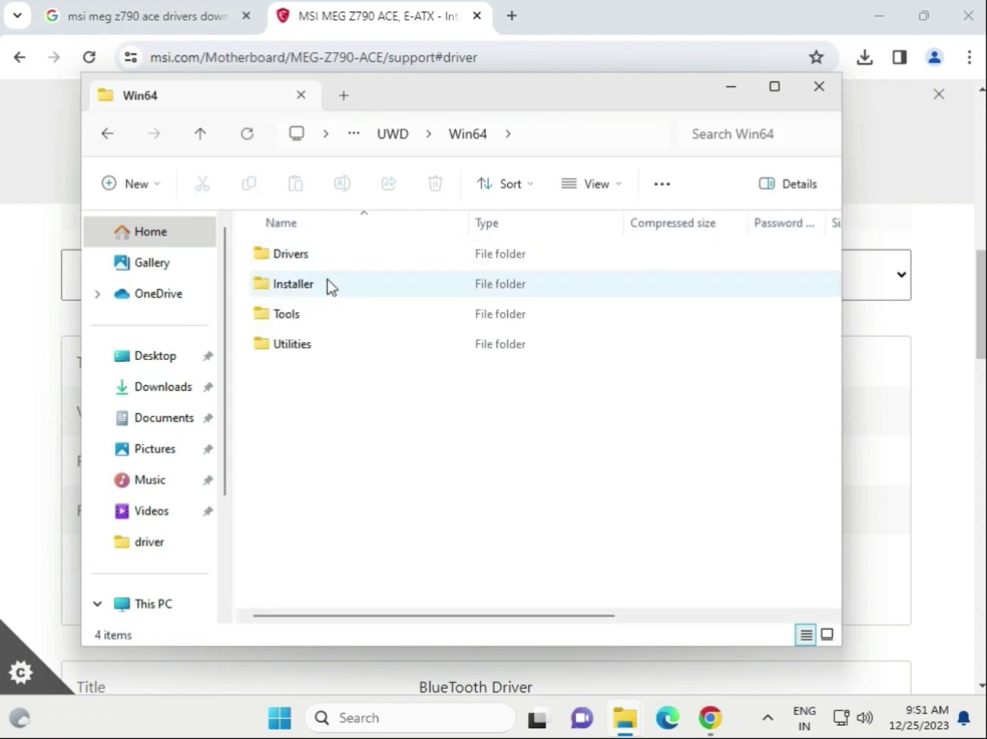
double_click(329, 285)
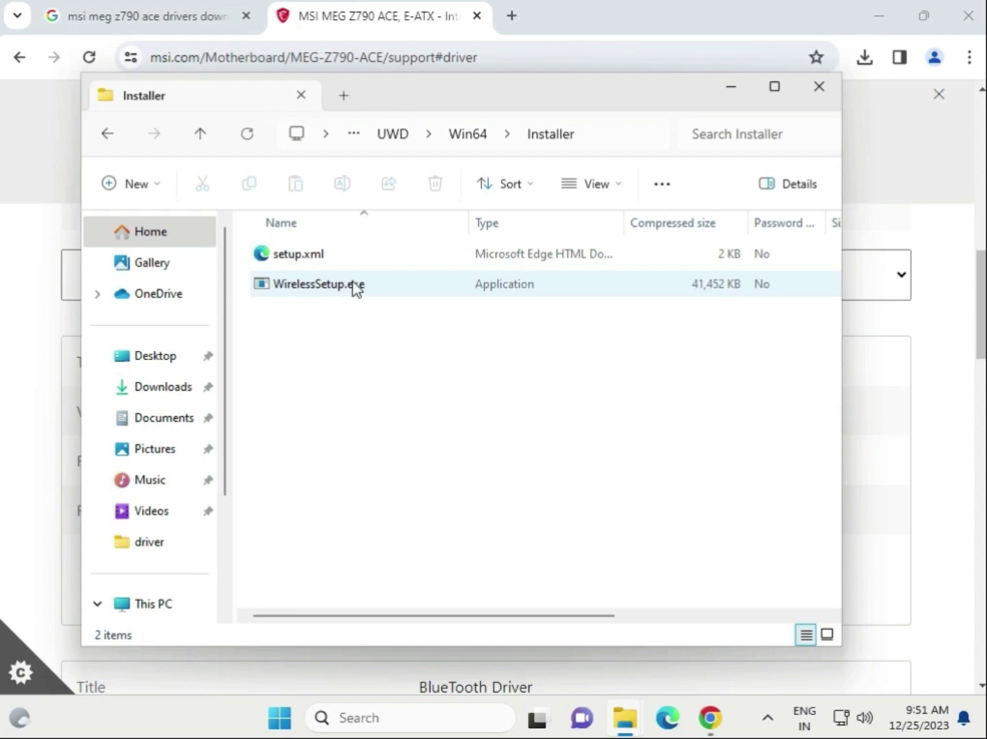
- Try to run WirelessSetup.exe without extracting the archive, and close the Installer folder
double_click(353, 284)
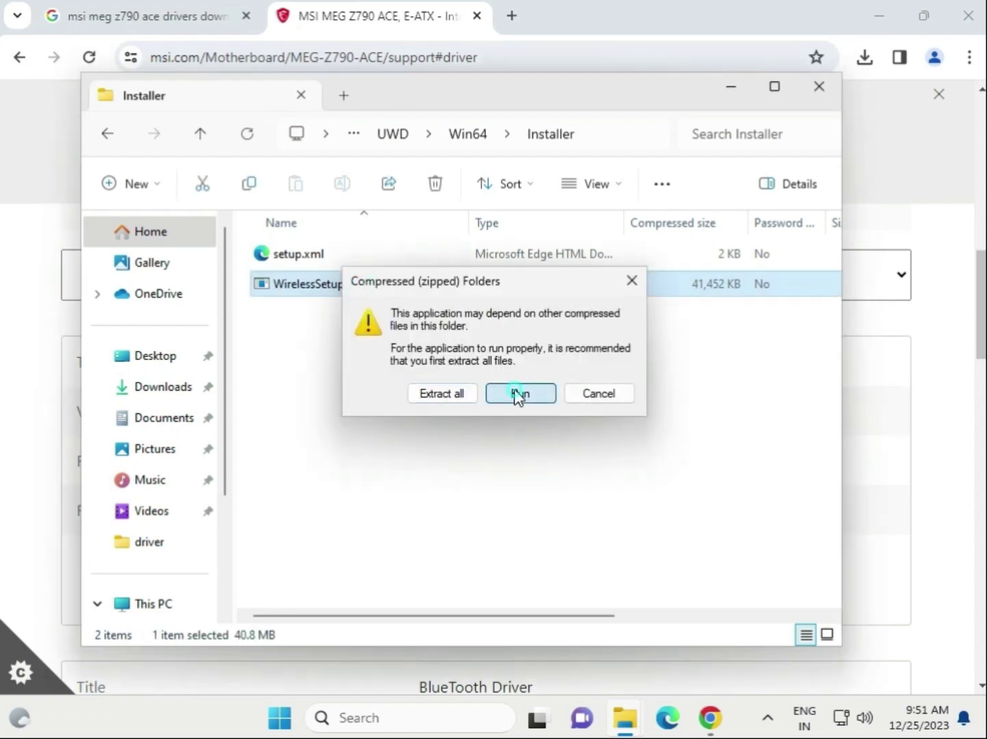
click(519, 393)
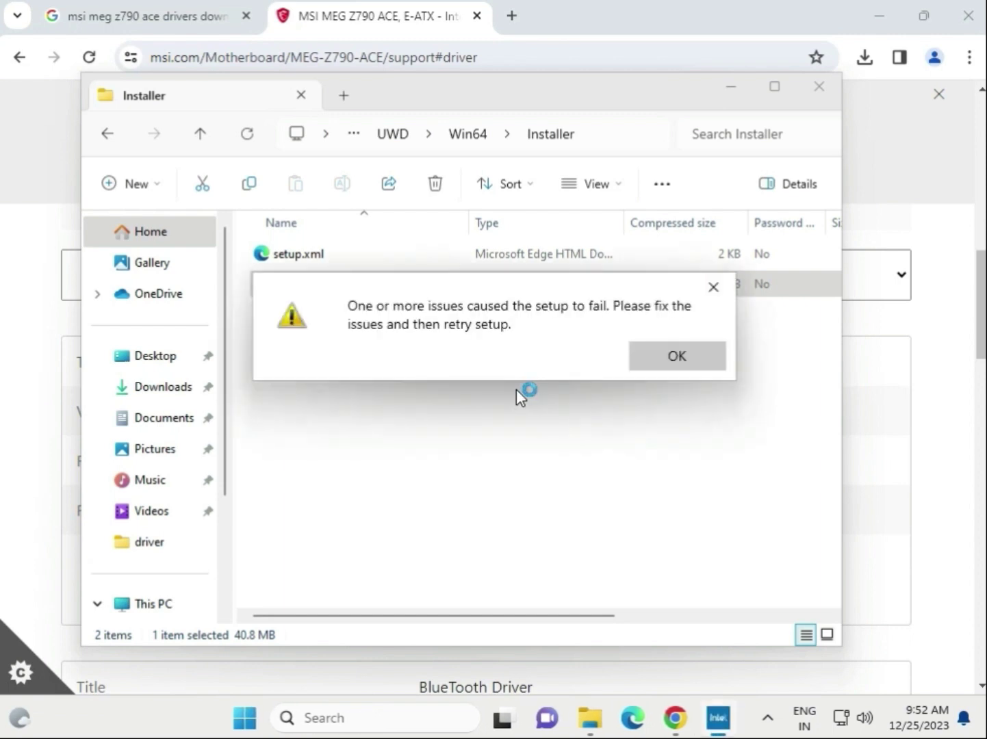
click(642, 365)
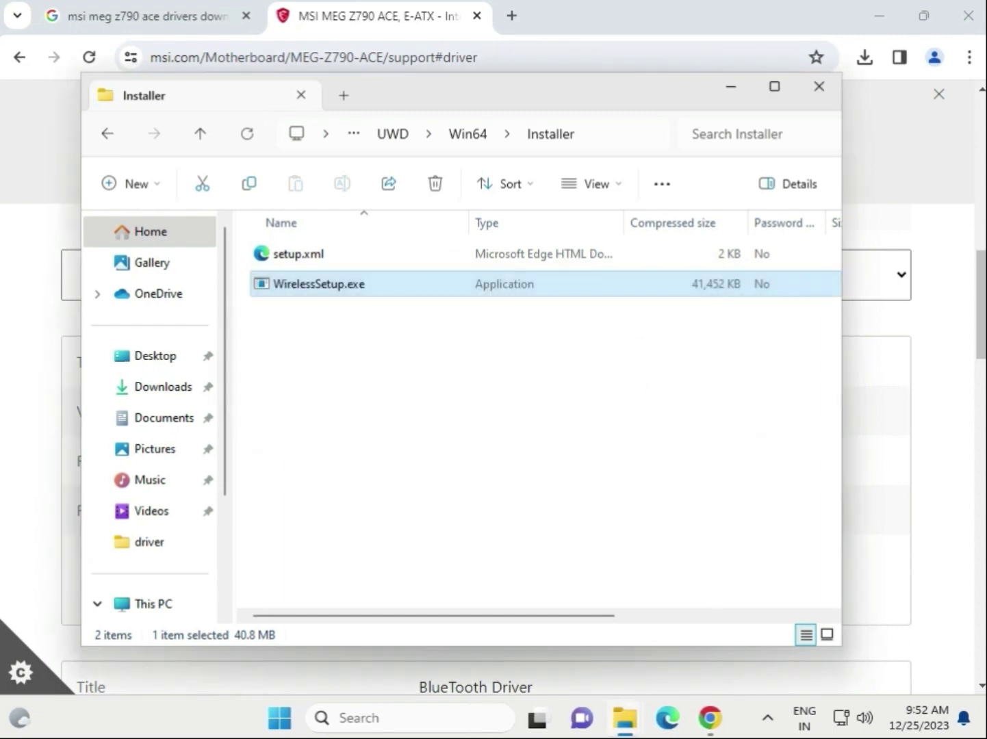
click(820, 96)
- Download the BlueTooth Driver and launch Intel Bluetooth.msi from the BlueTooth Driver folder in bt_driver_W11 (1).zip
scroll(451, 491, down, 4)
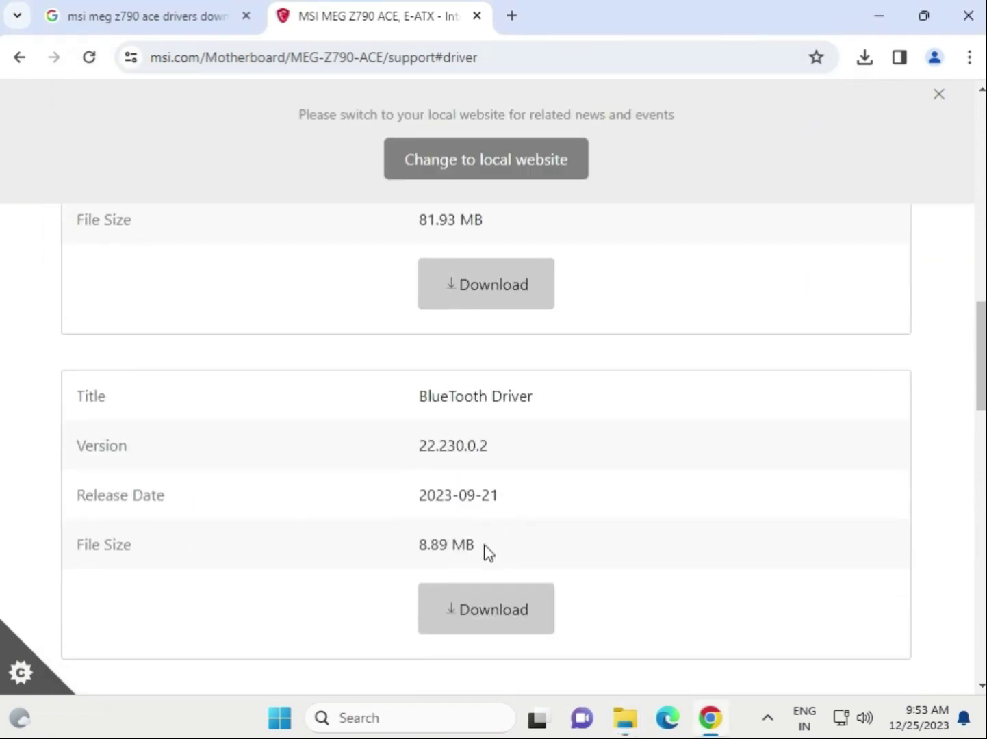
click(481, 612)
click(864, 58)
mouse_move(709, 143)
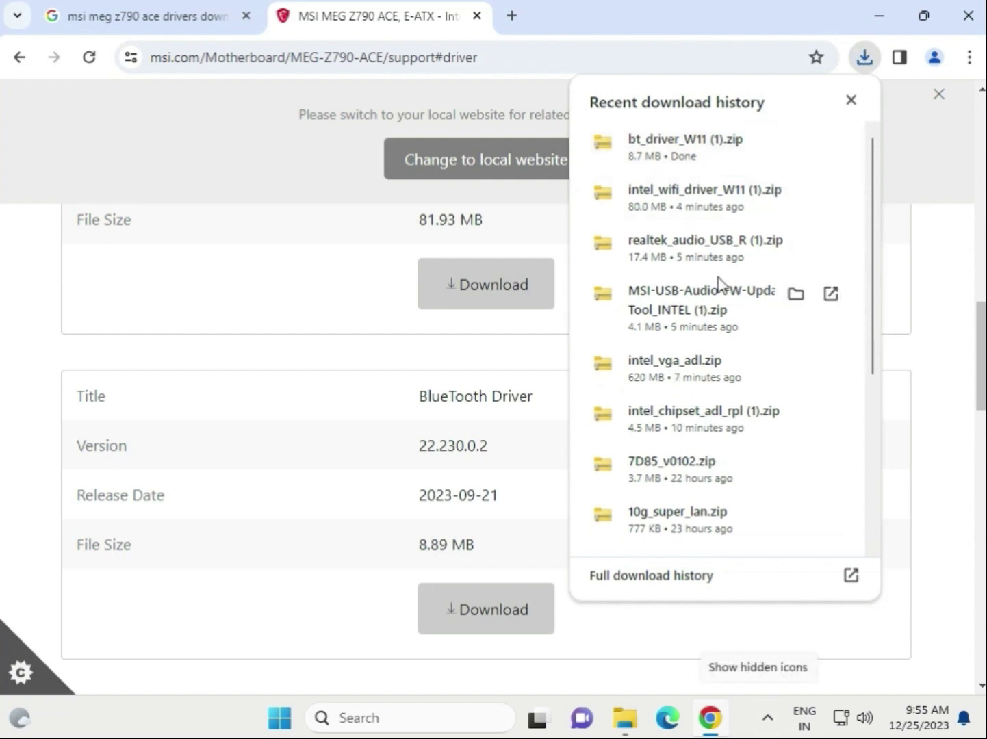
click(677, 145)
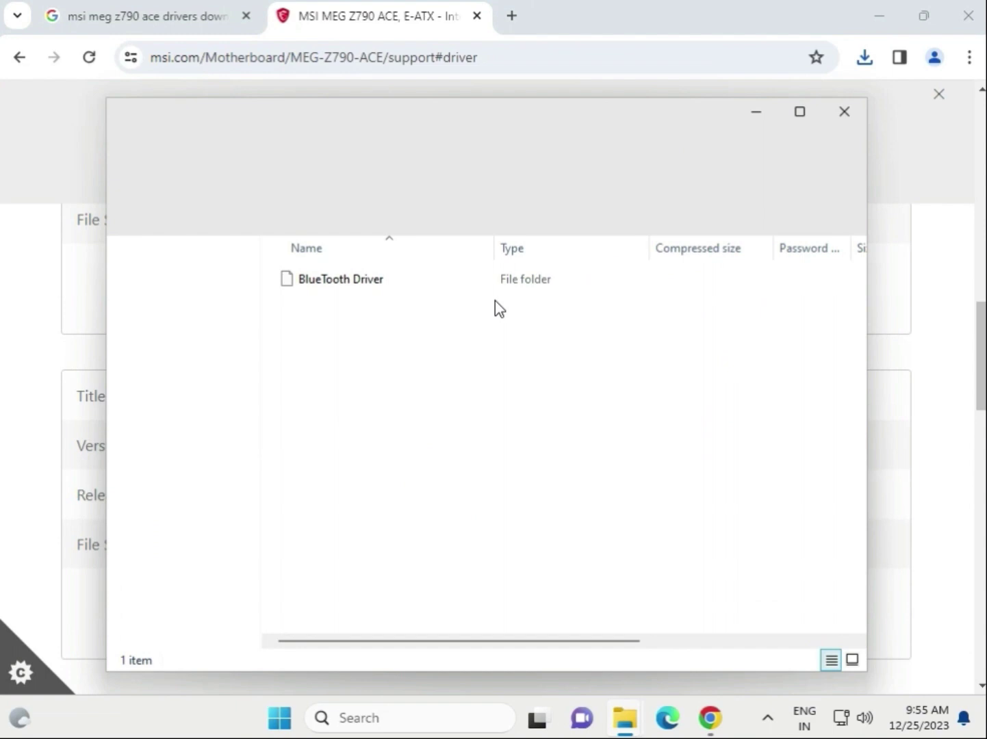
double_click(369, 284)
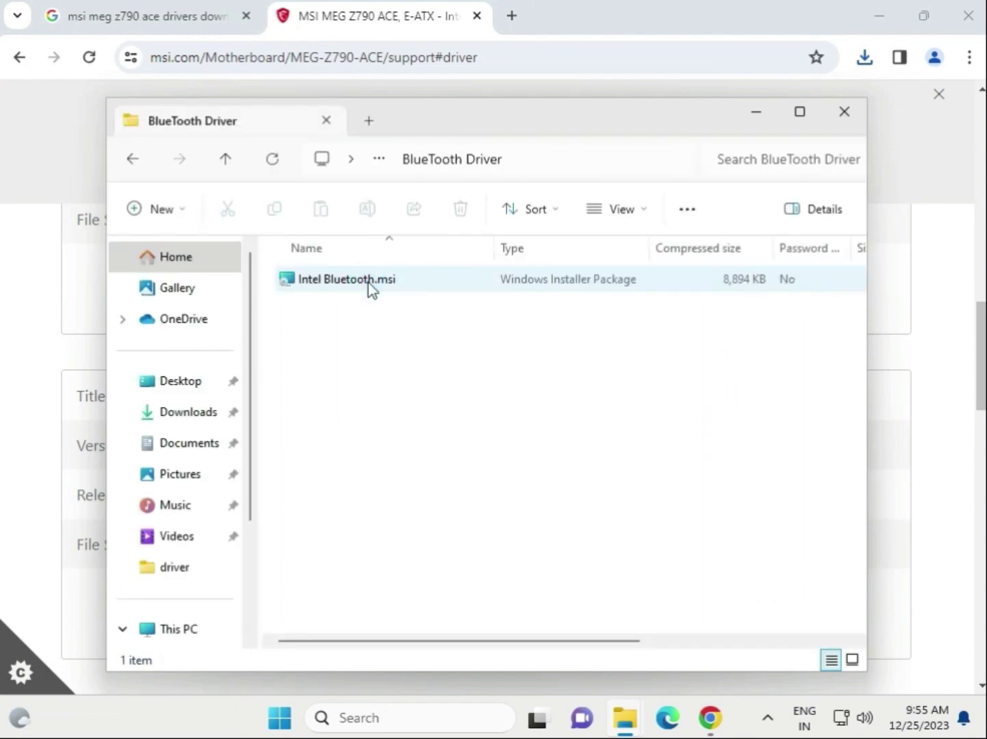
click(371, 287)
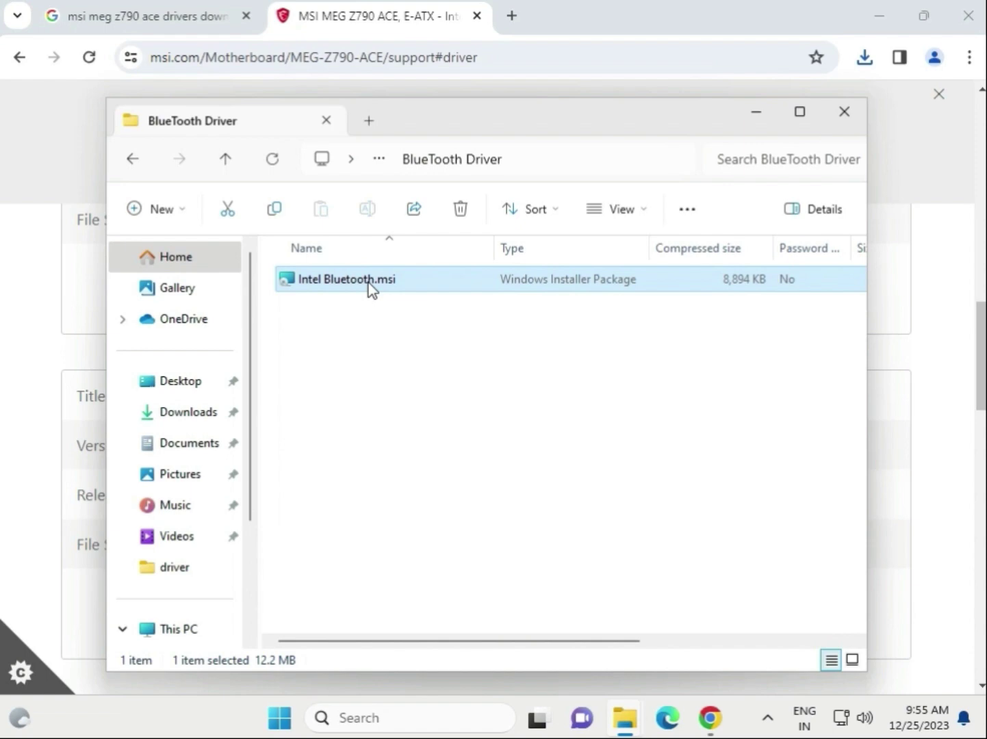
double_click(370, 286)
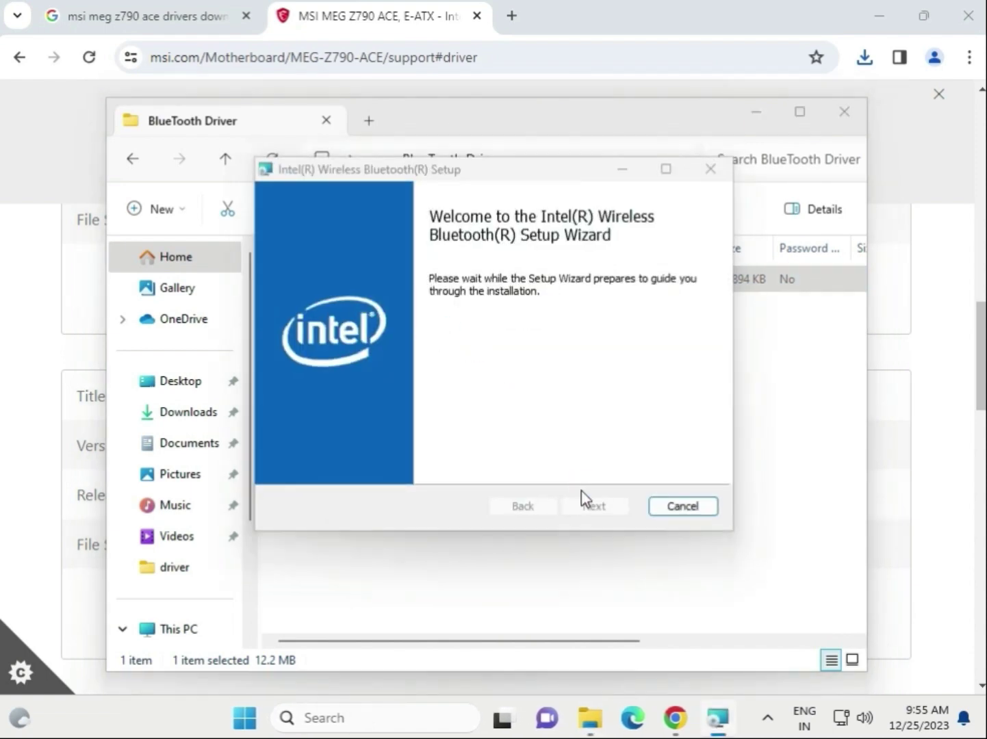
click(594, 514)
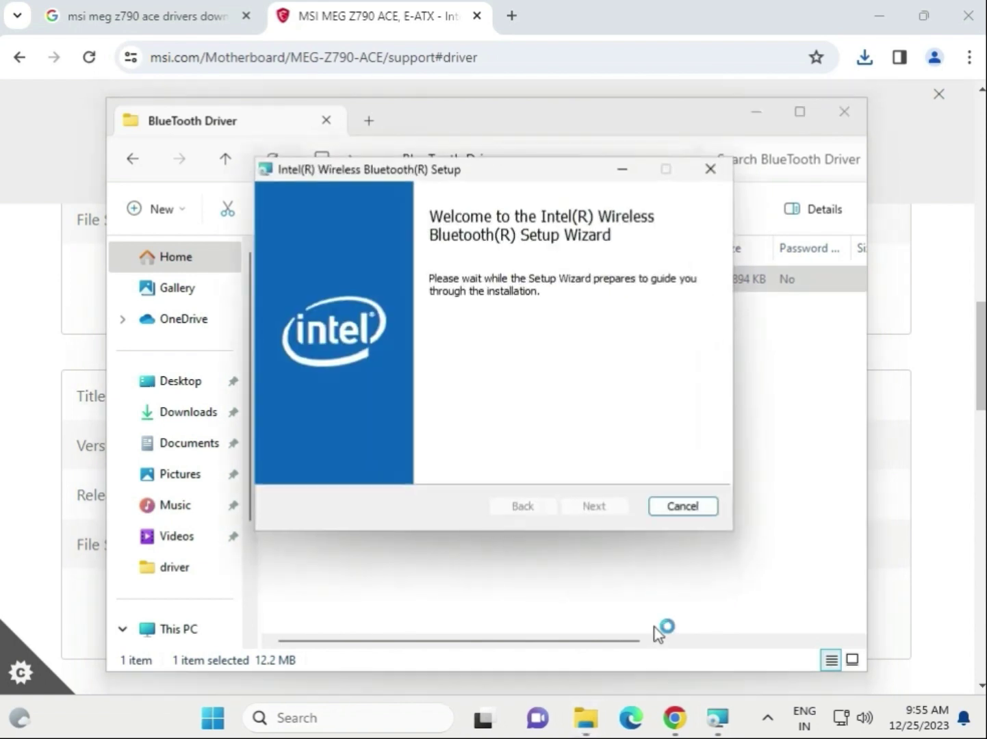
click(673, 512)
click(466, 387)
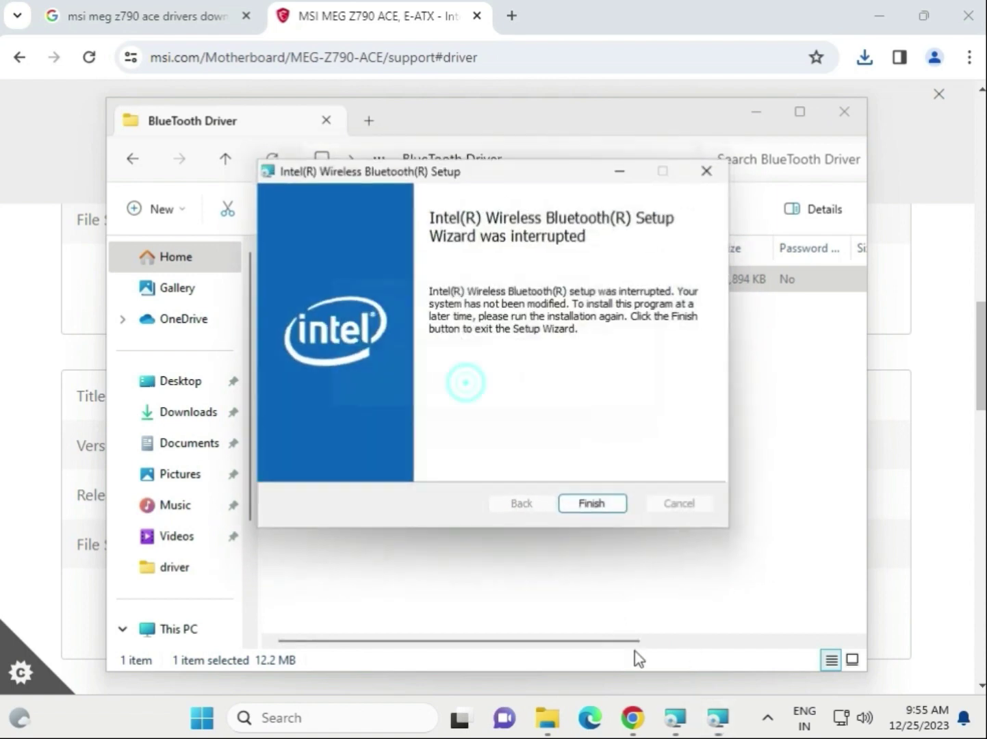
click(602, 506)
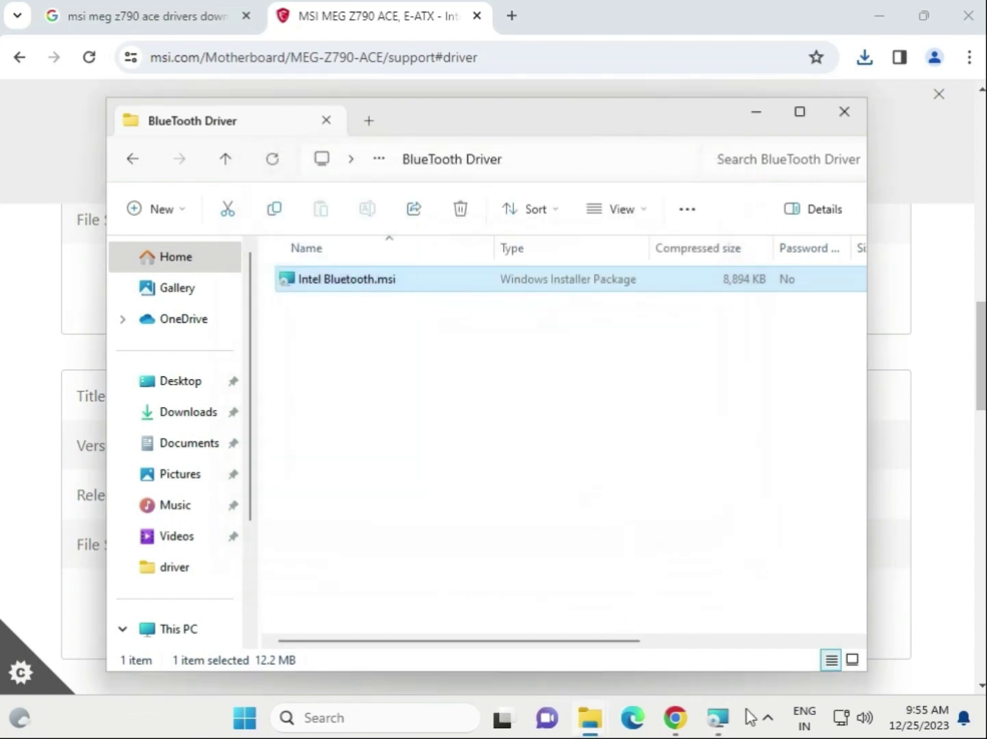
- Repair the Intel Wireless Bluetooth installation in the open setup wizard and allow it to make changes
click(719, 721)
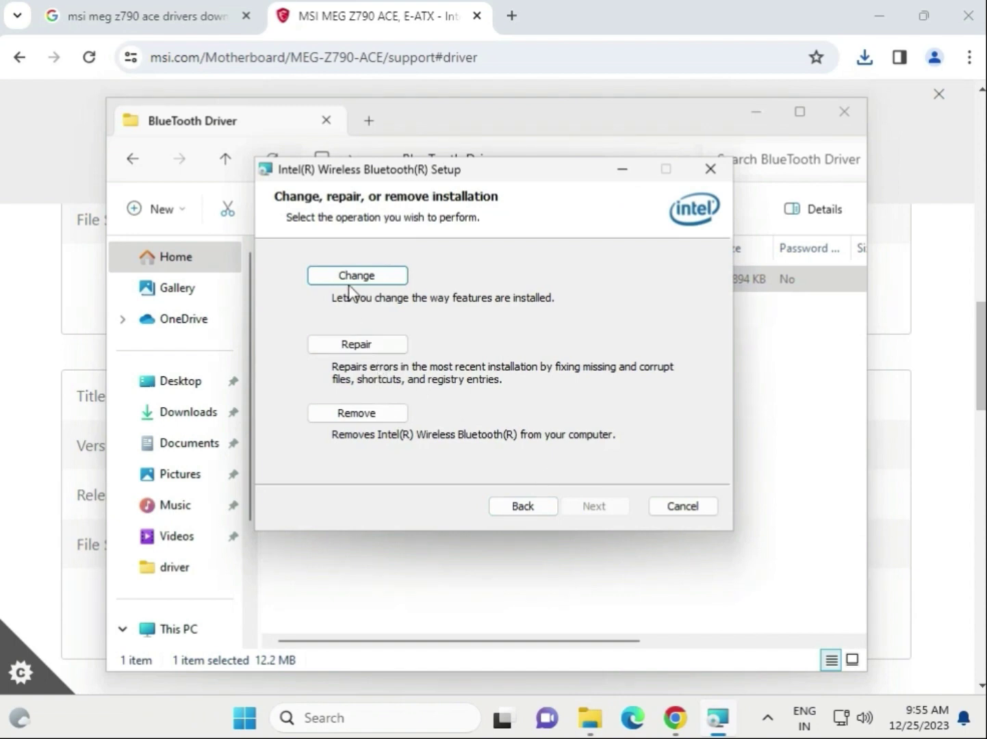
click(364, 348)
click(561, 506)
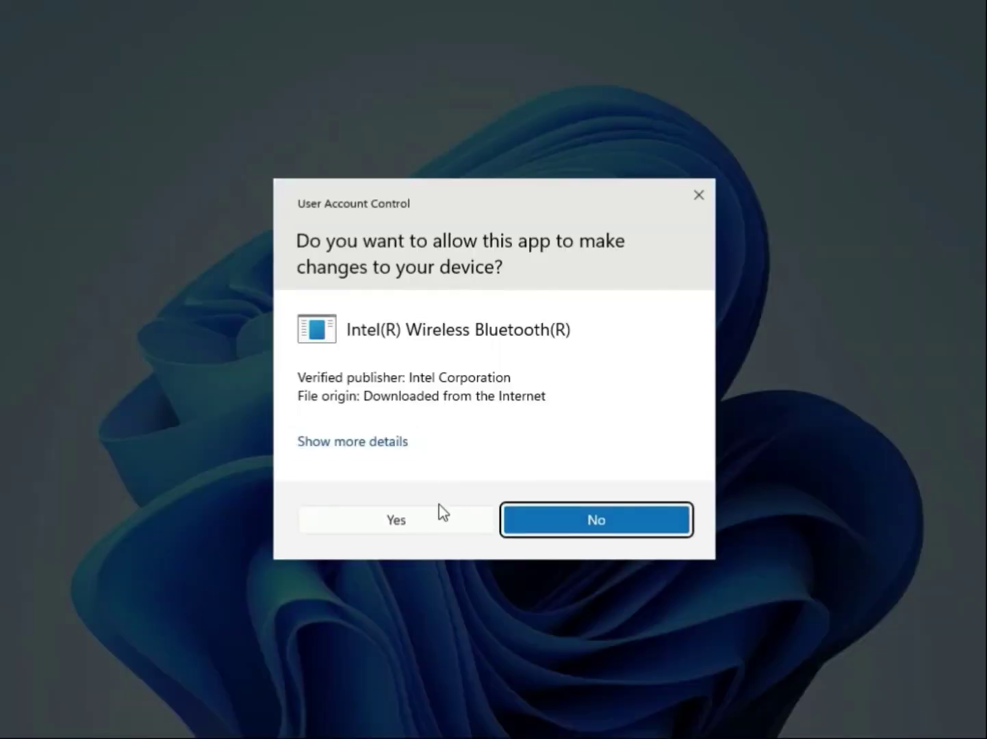
click(439, 516)
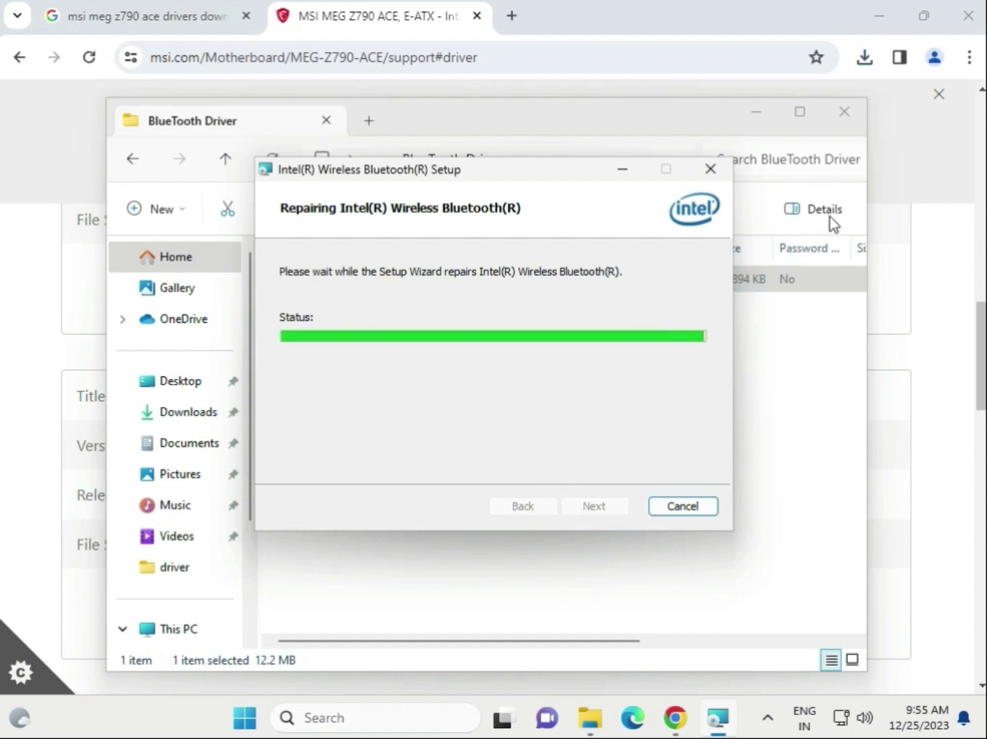
- Download the Intel Network Drivers from the support page and open the W11 folder in Intel_Network_inf_w11 (1).zip
click(885, 180)
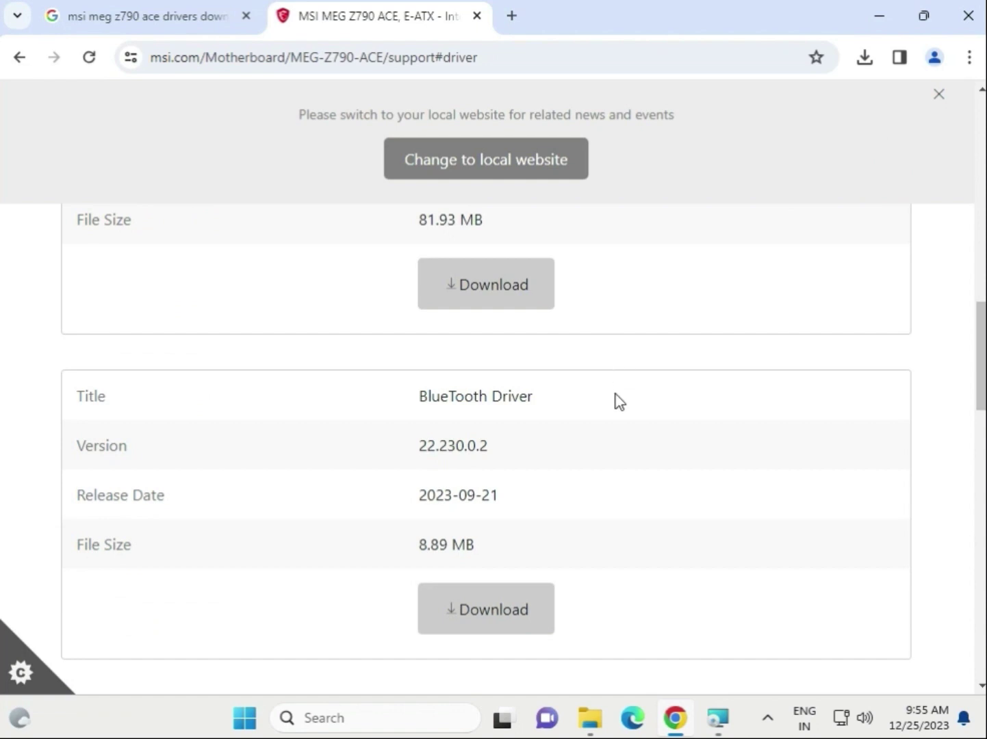
scroll(619, 408, down, 4)
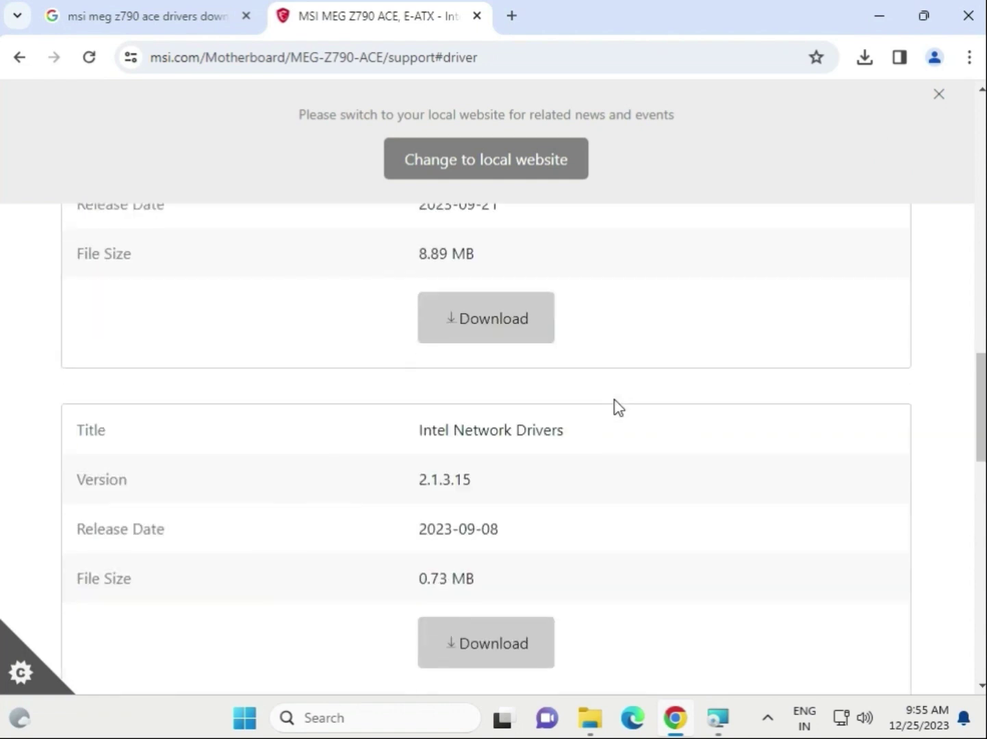
click(489, 645)
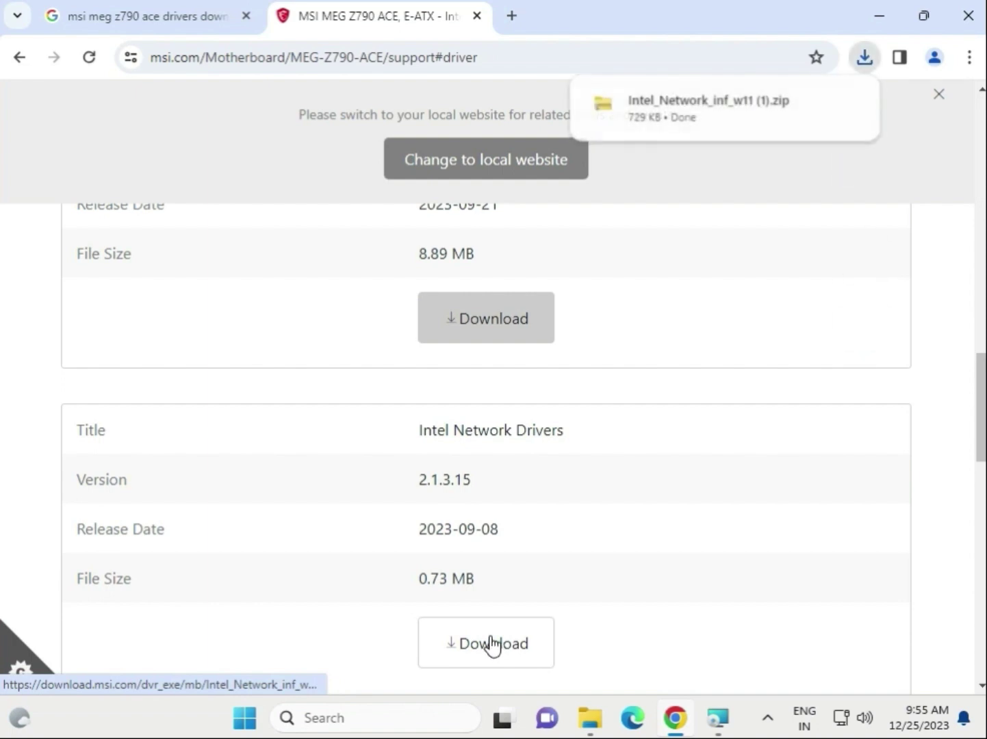
click(661, 108)
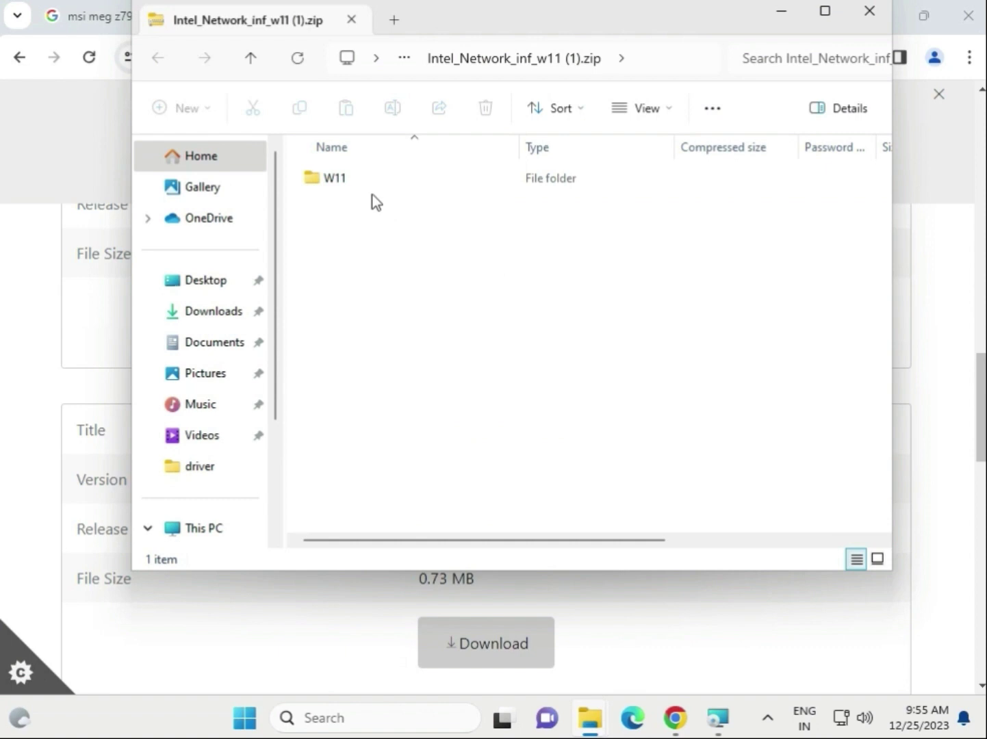
double_click(364, 185)
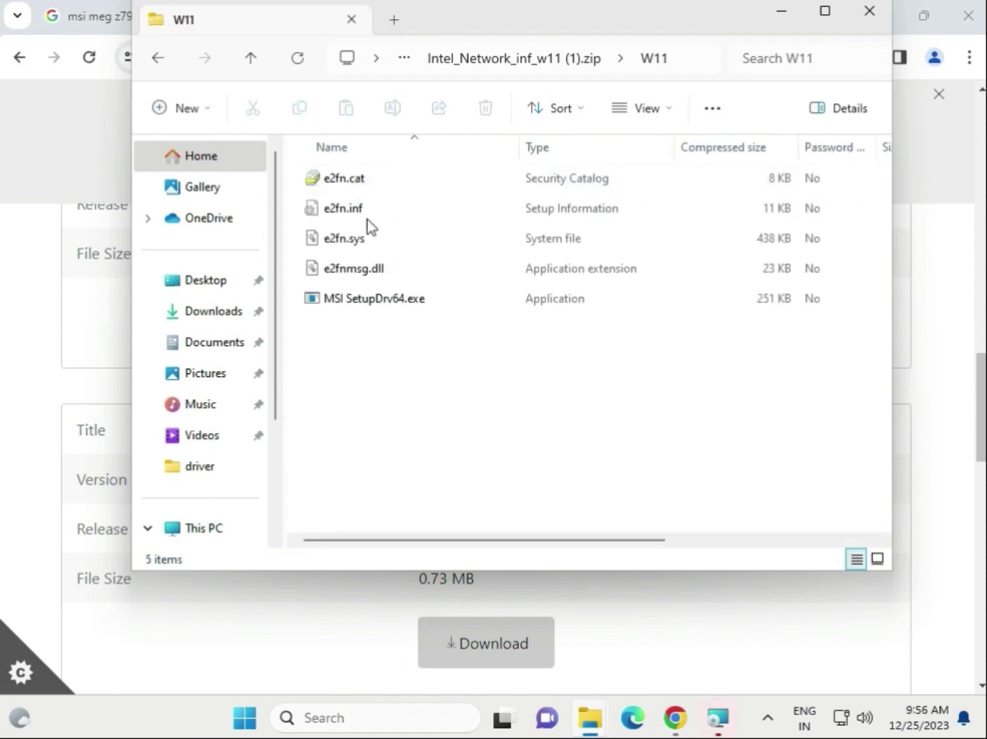
- Run MSI SetupDrv64.exe with permission to make changes, and close the installer and the W11 folder
click(387, 307)
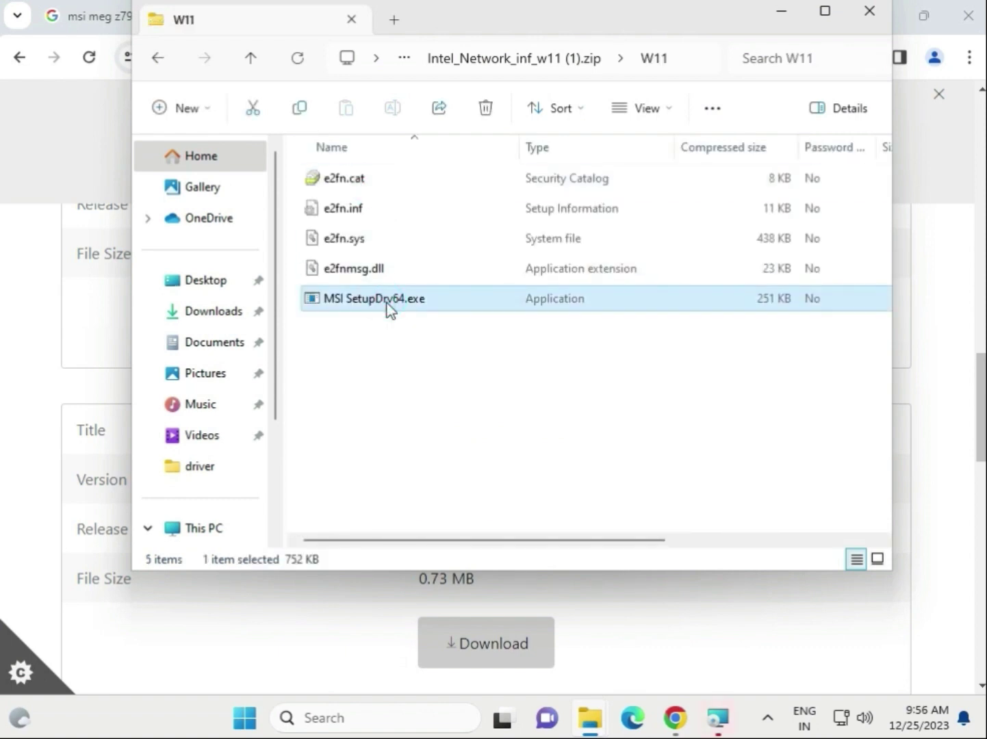
double_click(389, 307)
click(515, 395)
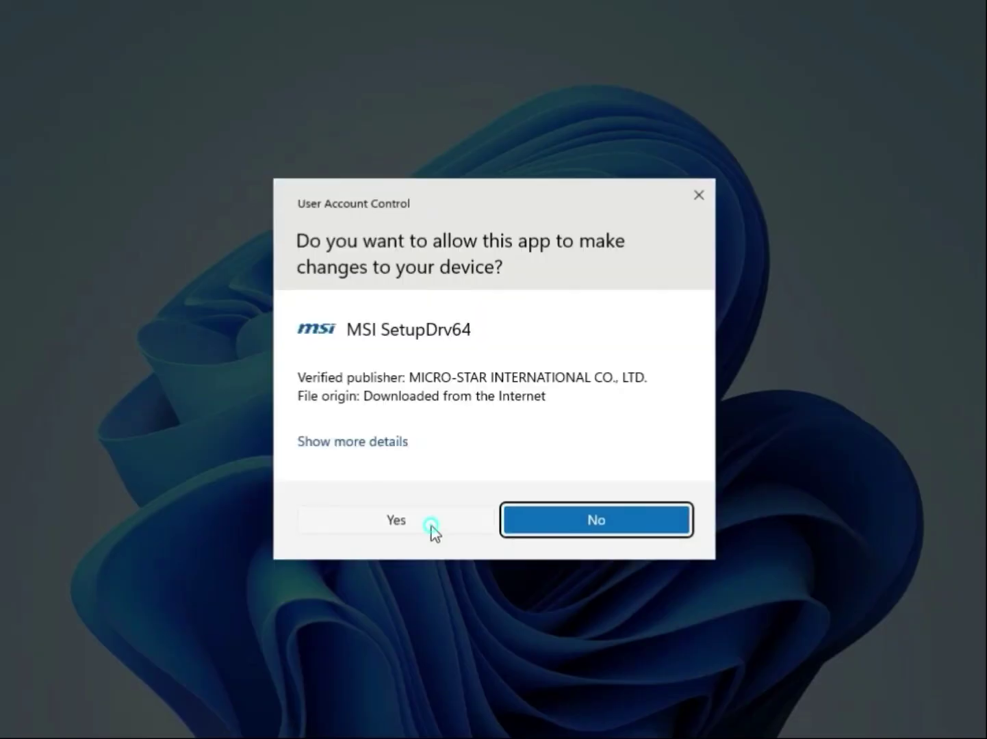
click(431, 526)
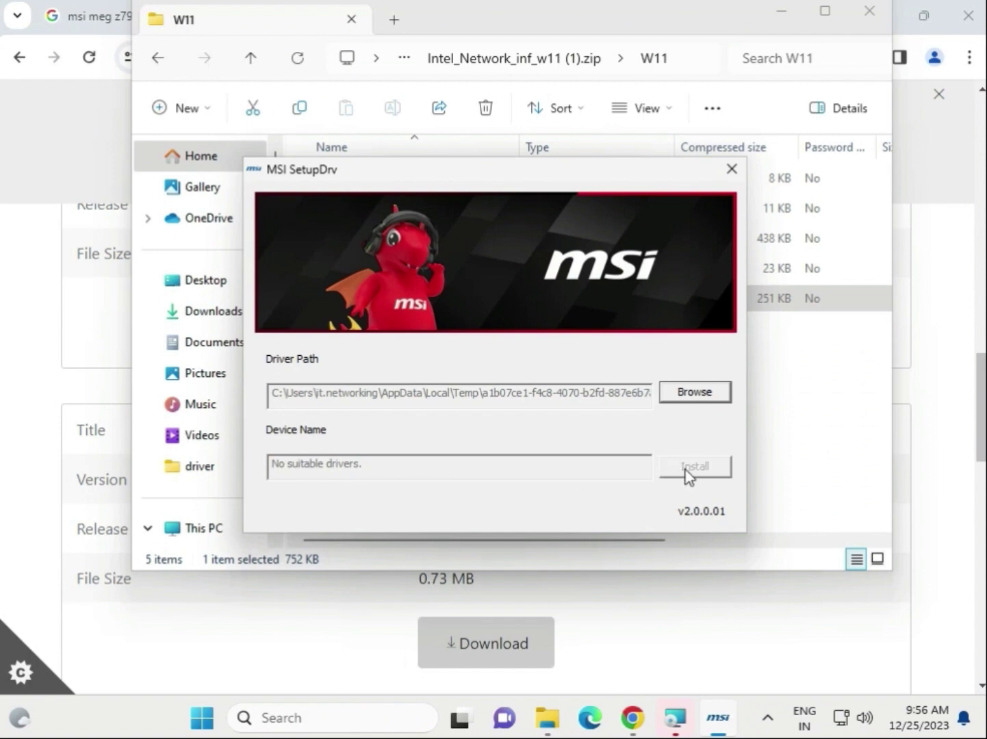
click(730, 169)
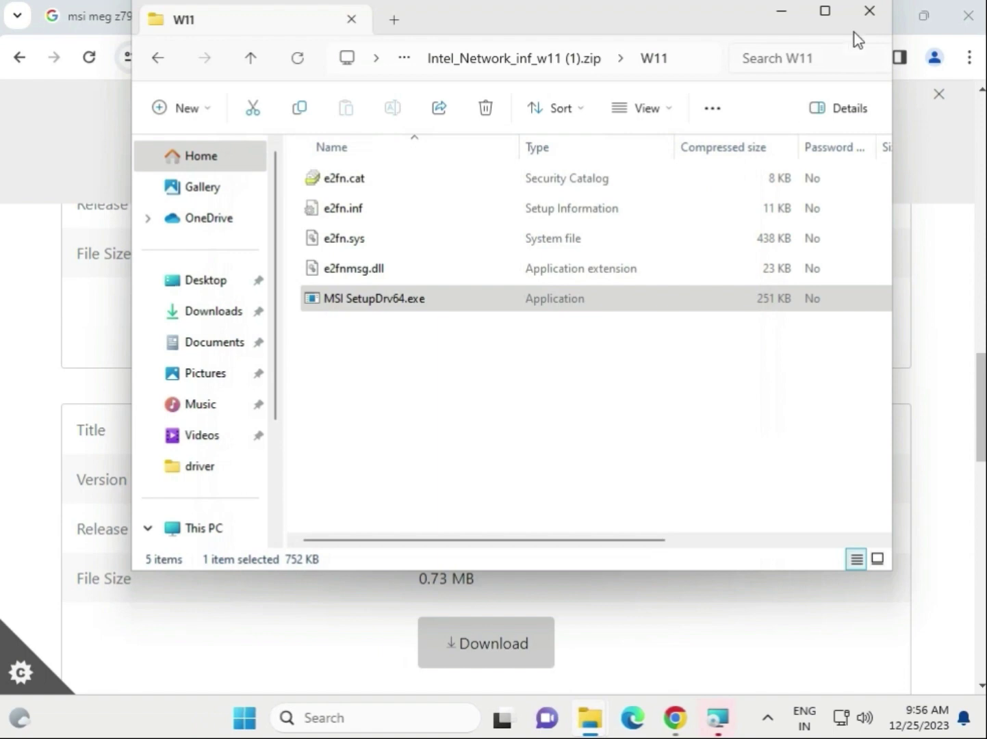
click(867, 14)
- Show the On-Board SATA AHCI/RAID Drivers category on the support page
scroll(577, 330, up, 4)
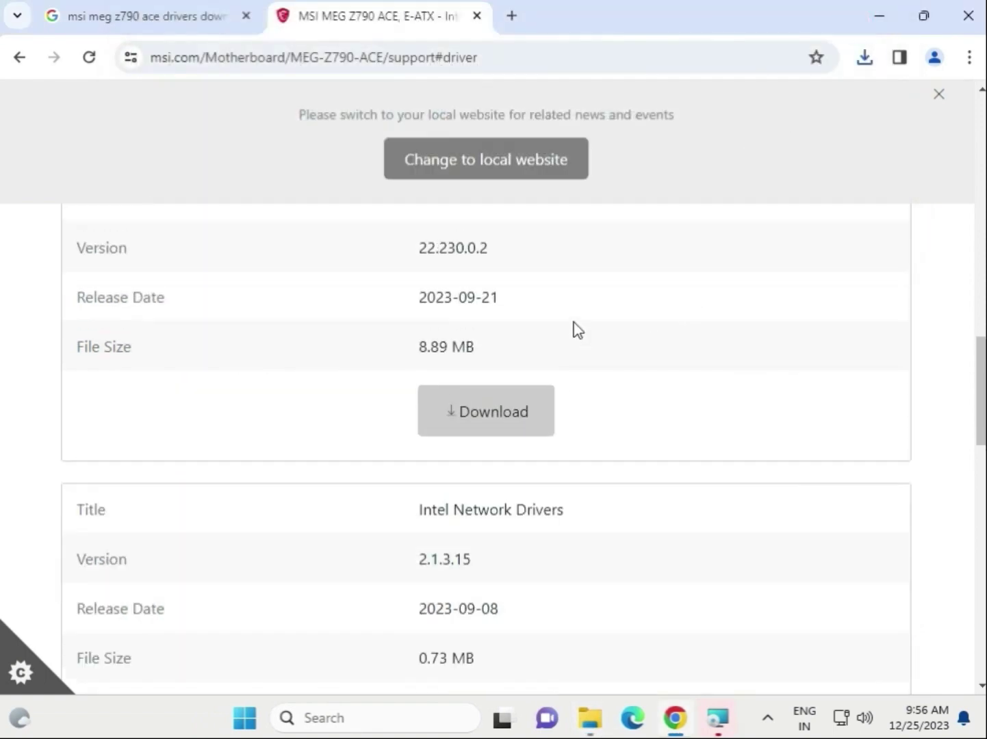
scroll(527, 346, up, 4)
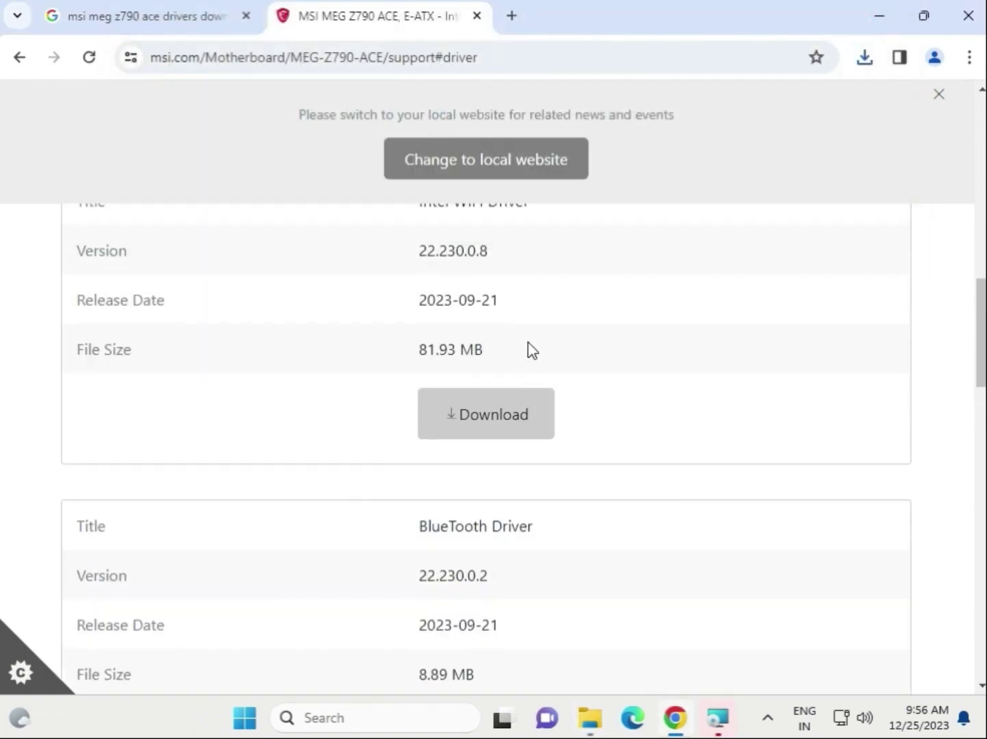
click(519, 281)
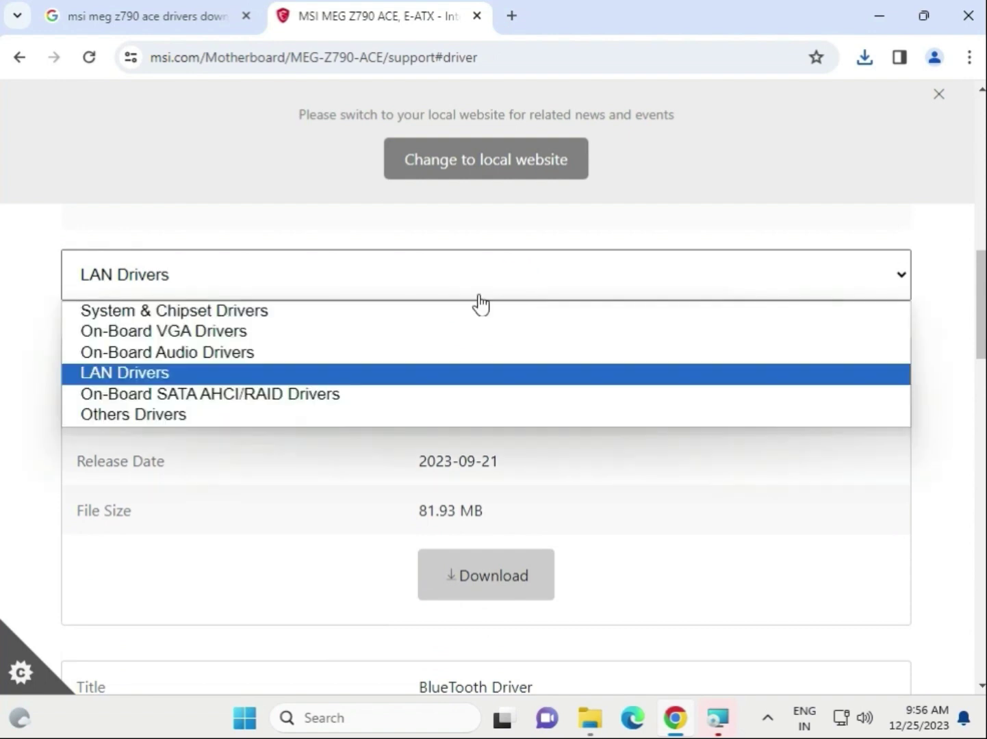
click(344, 395)
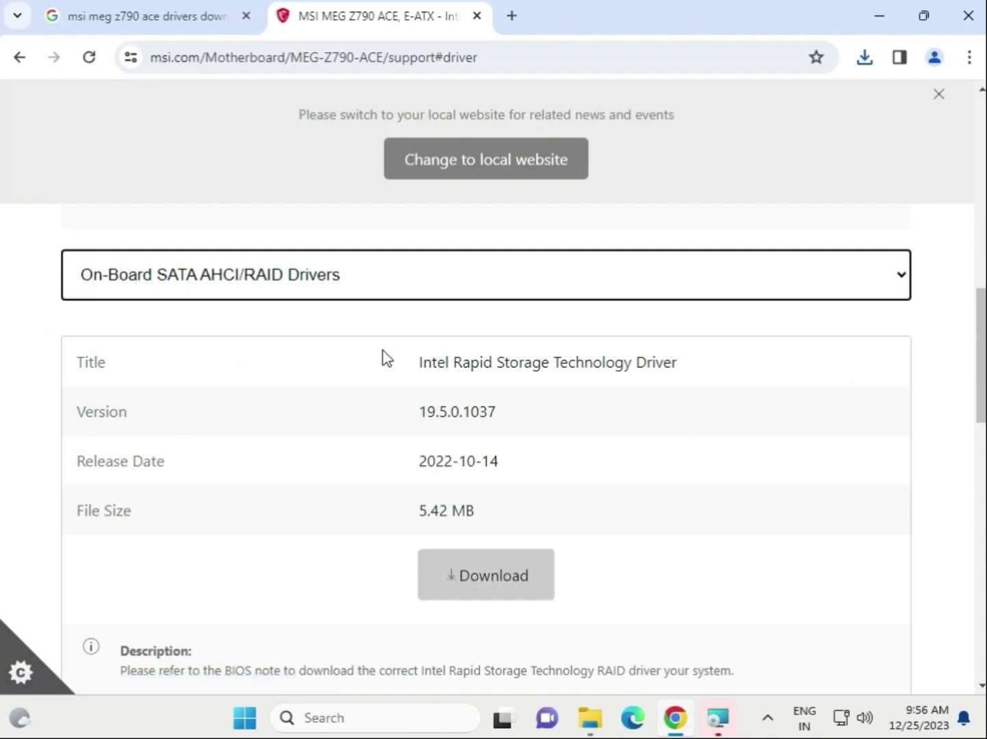
- Show the Others Drivers category and examine the Intel Dynamic Tuning Technology and Intel Serial IO Drivers entries
click(302, 291)
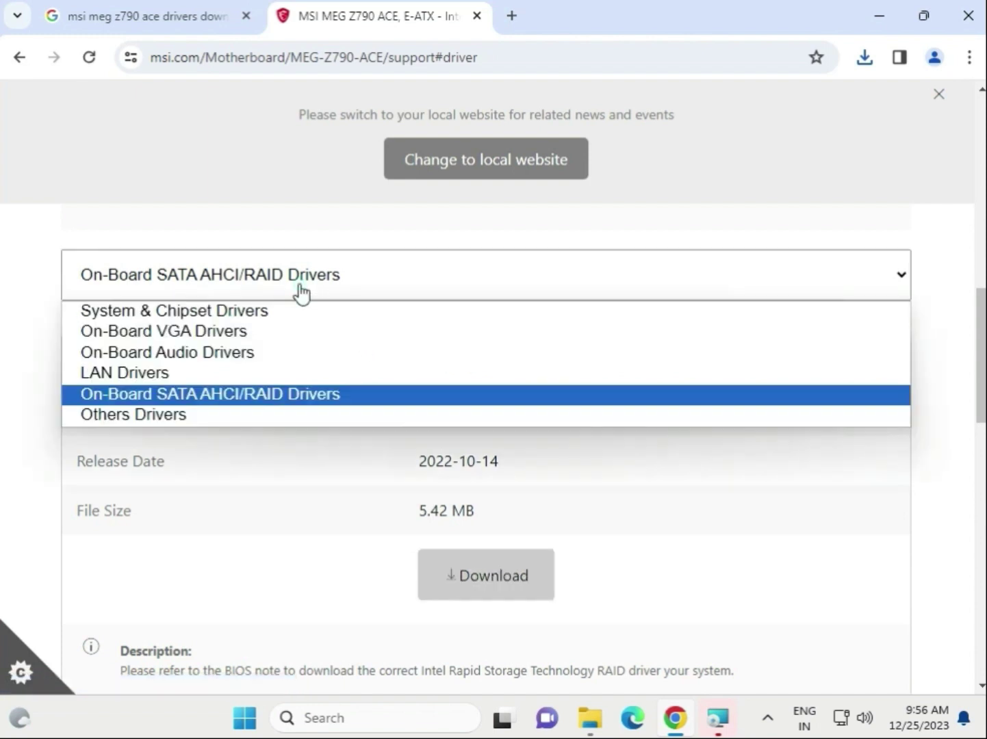
click(244, 422)
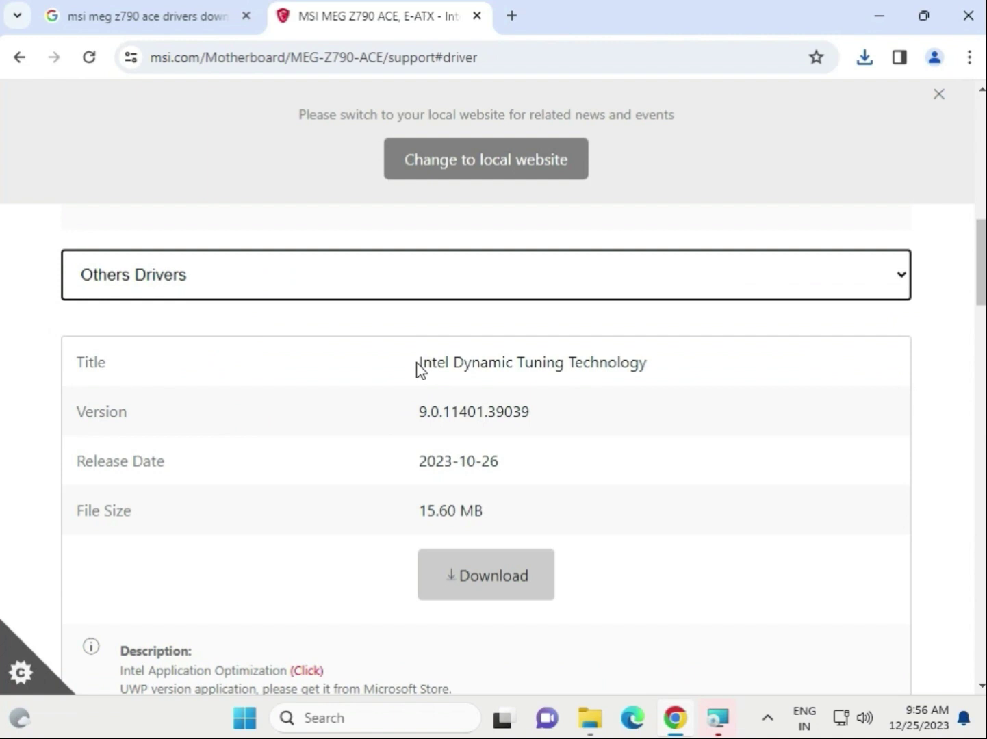
drag(419, 367, 676, 370)
scroll(624, 456, down, 4)
drag(583, 487, 414, 491)
scroll(414, 491, up, 2)
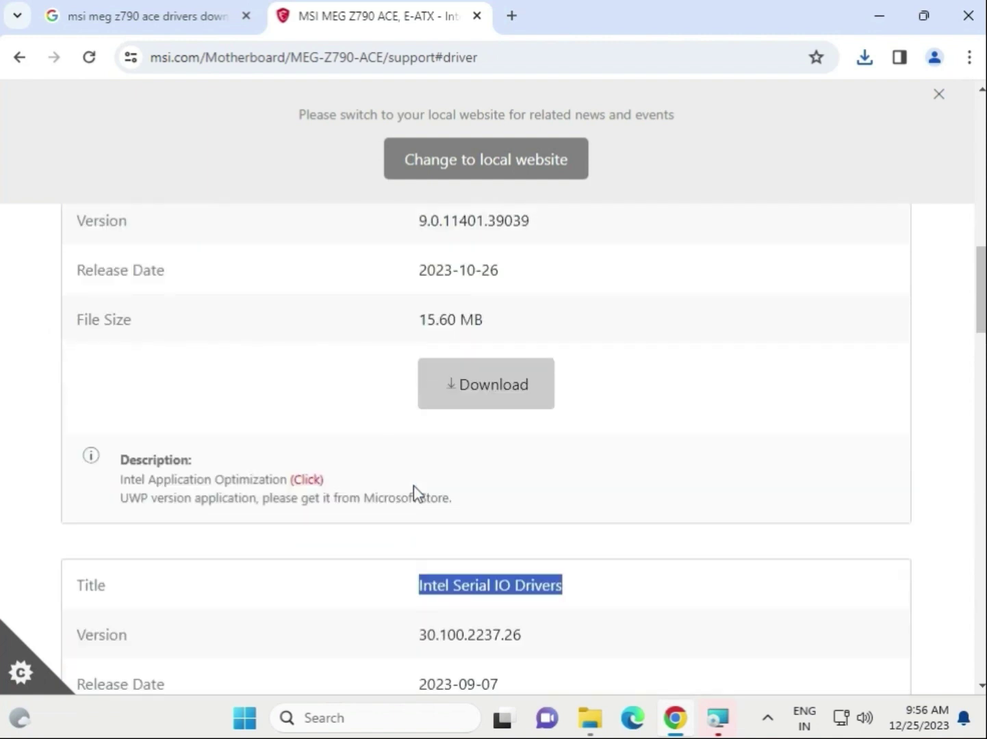
- Switch the support page's download type from Driver to Firmware
scroll(413, 490, up, 4)
click(343, 385)
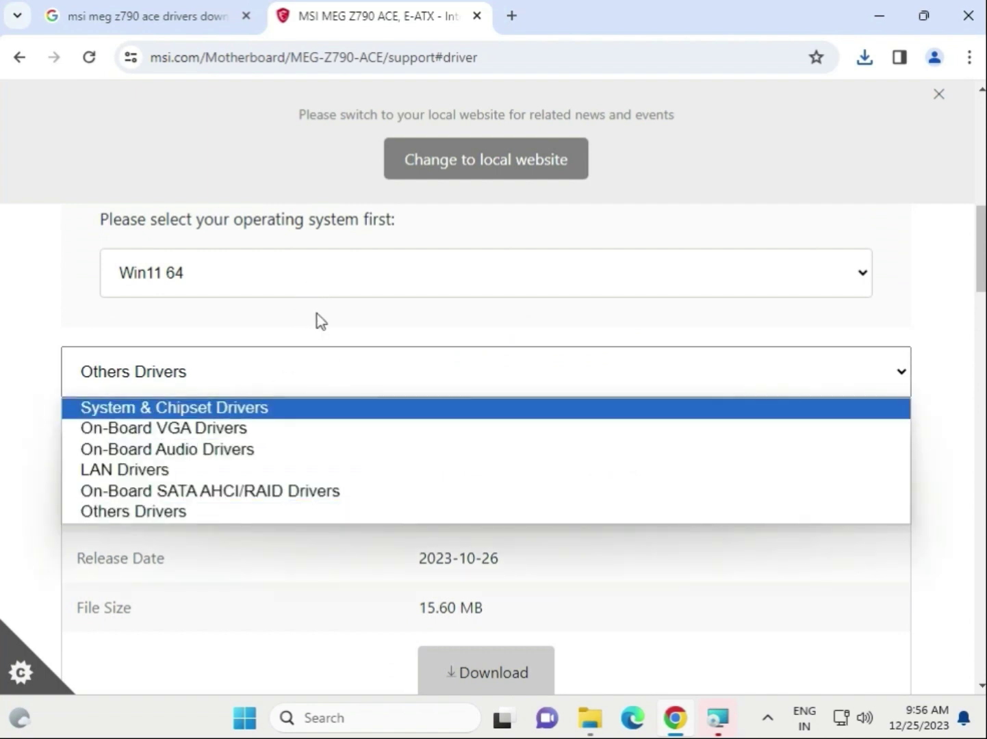
scroll(317, 322, up, 2)
click(324, 229)
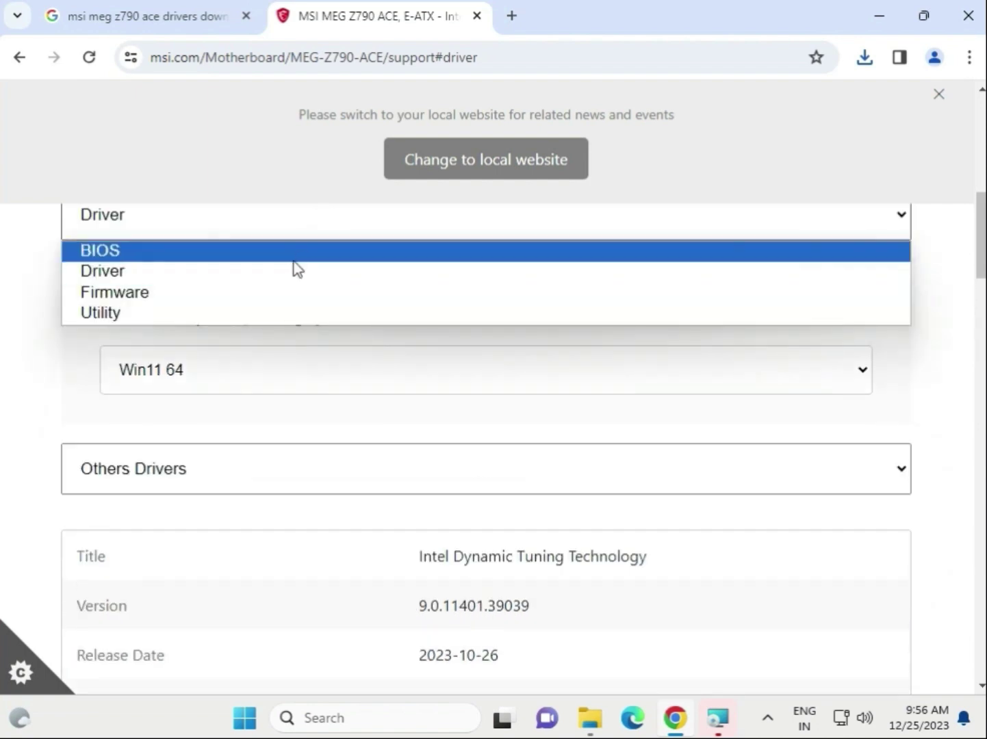
click(287, 294)
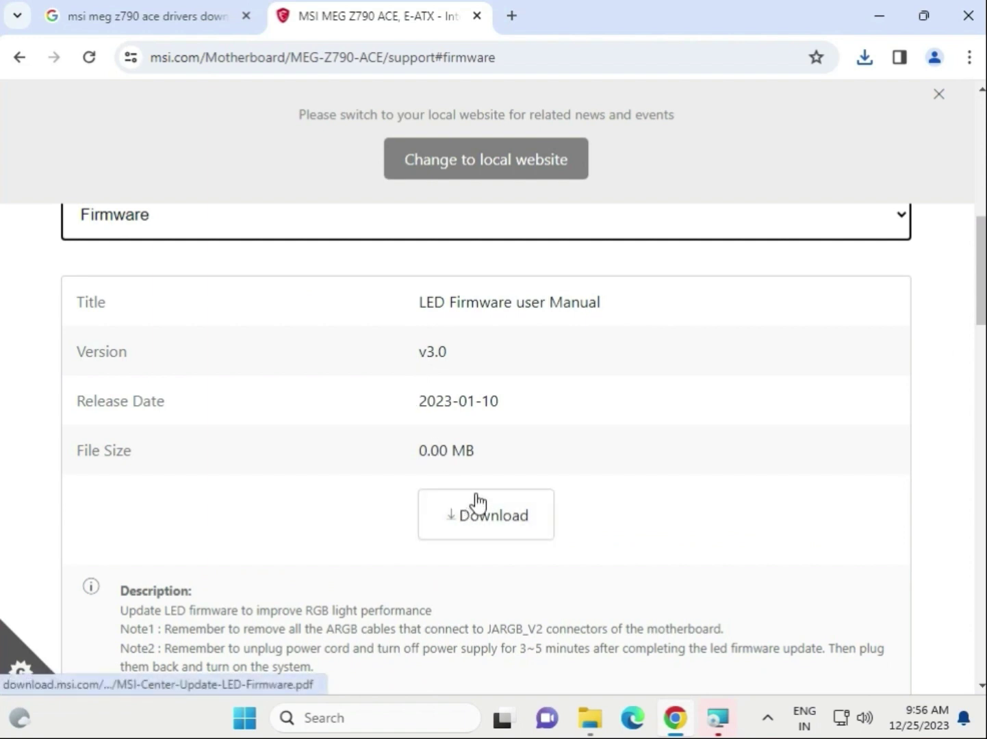
- Switch the download type to BIOS and examine the AMI BIOS 7D86v17 entry, including its release date
click(253, 222)
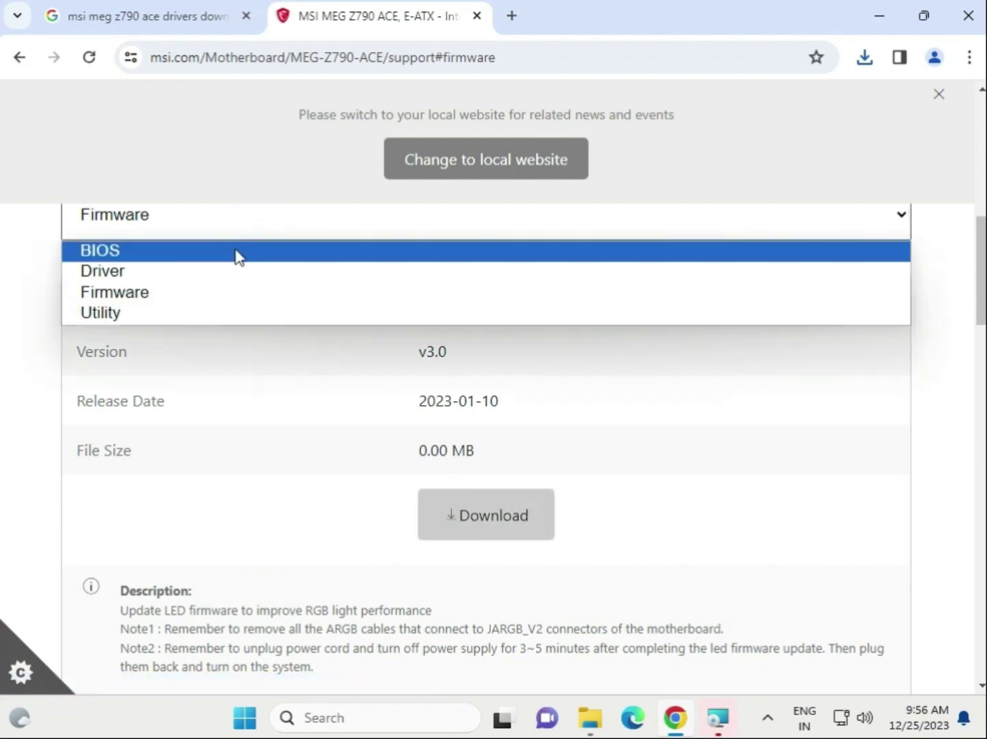
click(235, 252)
scroll(542, 478, down, 2)
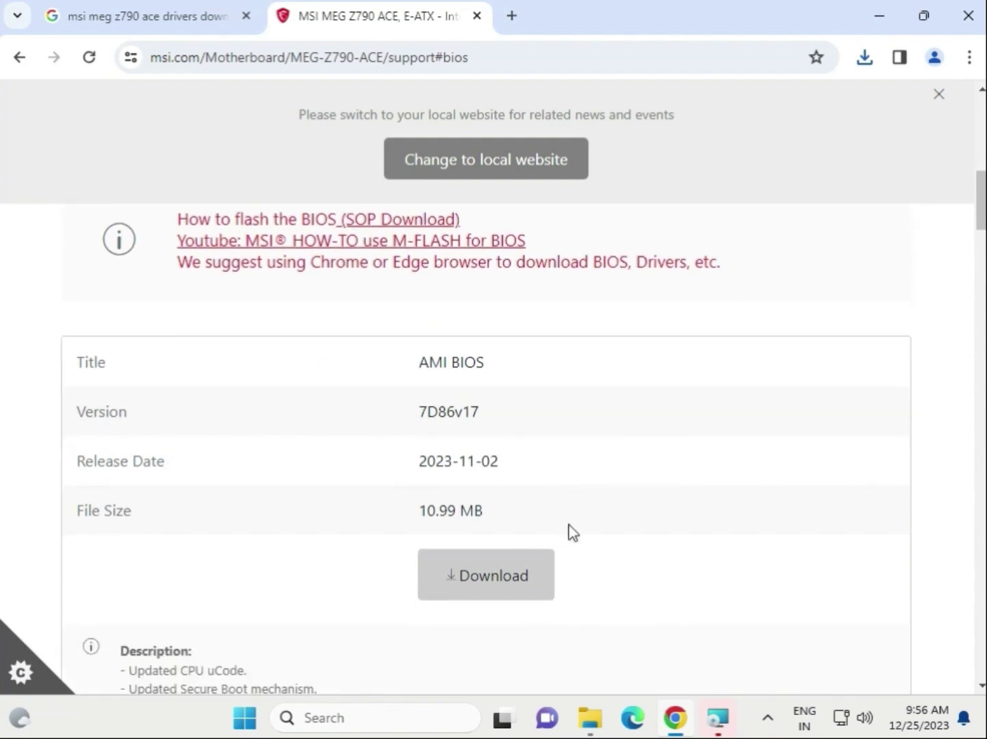
click(491, 580)
scroll(591, 576, down, 4)
scroll(594, 572, up, 4)
drag(501, 461, 430, 461)
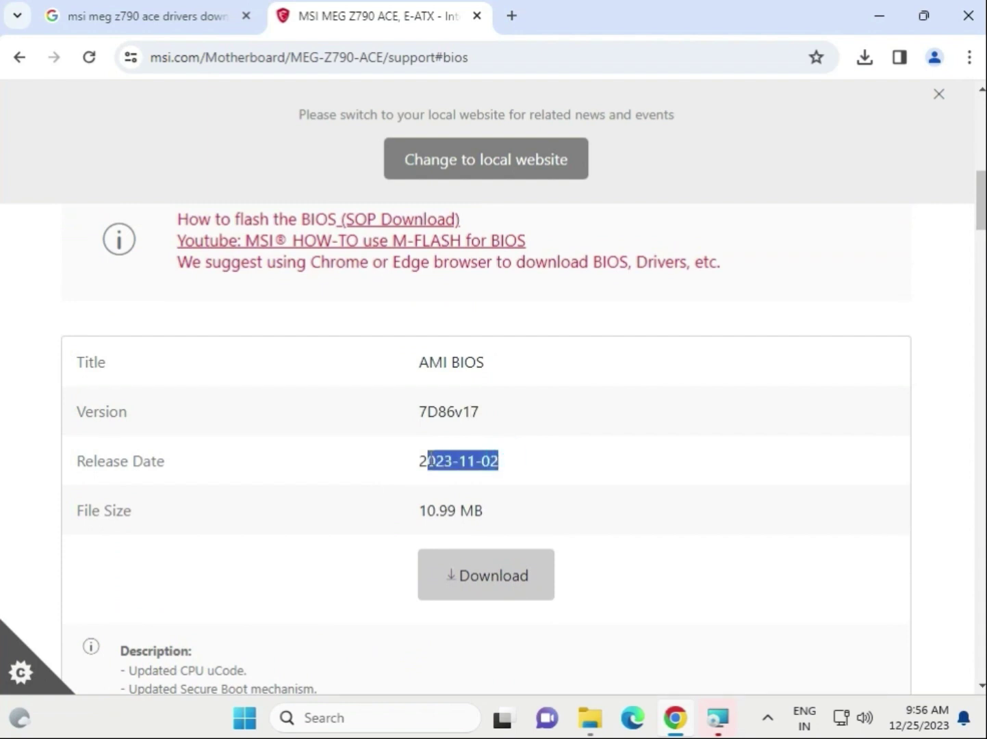
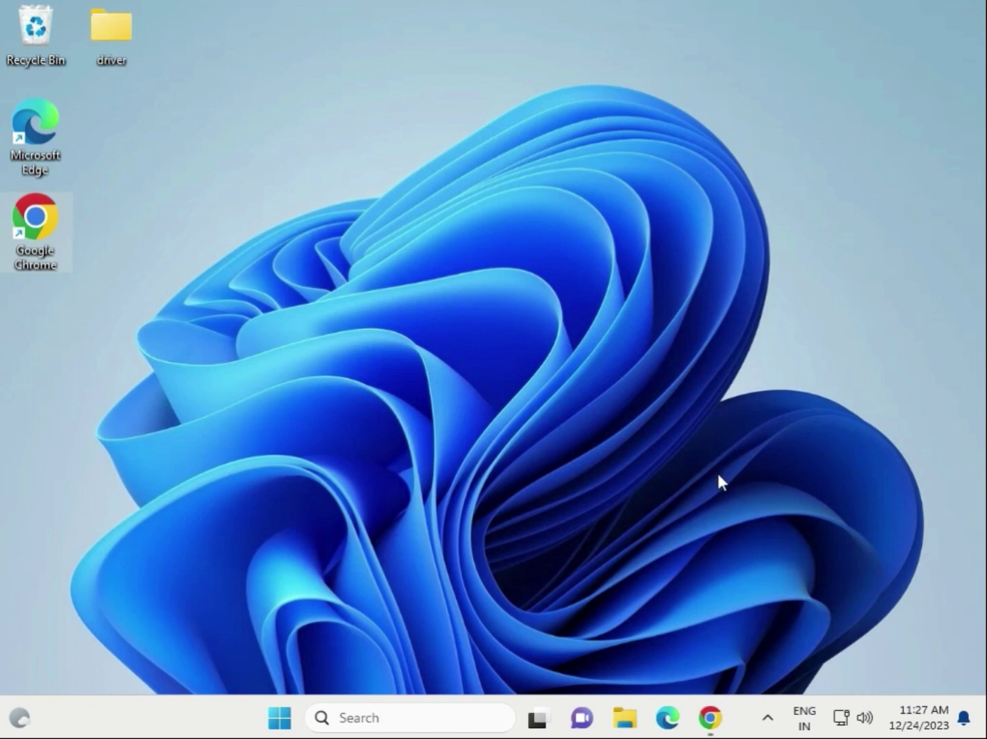
- Copy the driver zip files from intel_chipset_adl_rpl.zip through 7D85_v0102.zip in the Downloads folder
click(625, 719)
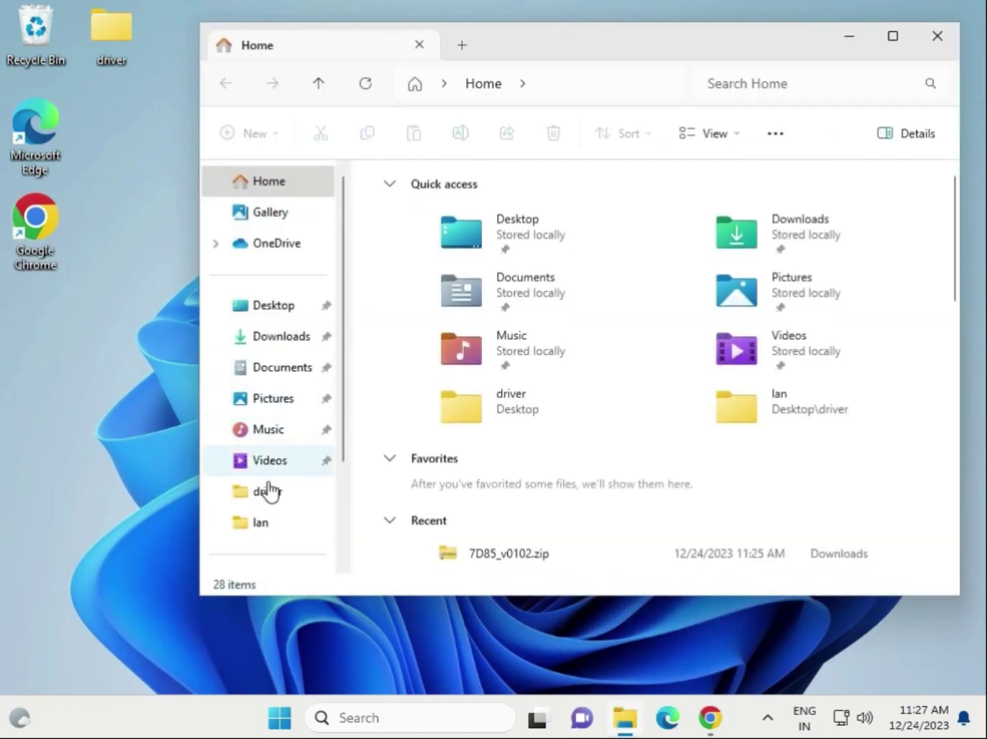
scroll(272, 489, down, 2)
scroll(286, 452, down, 1)
click(287, 433)
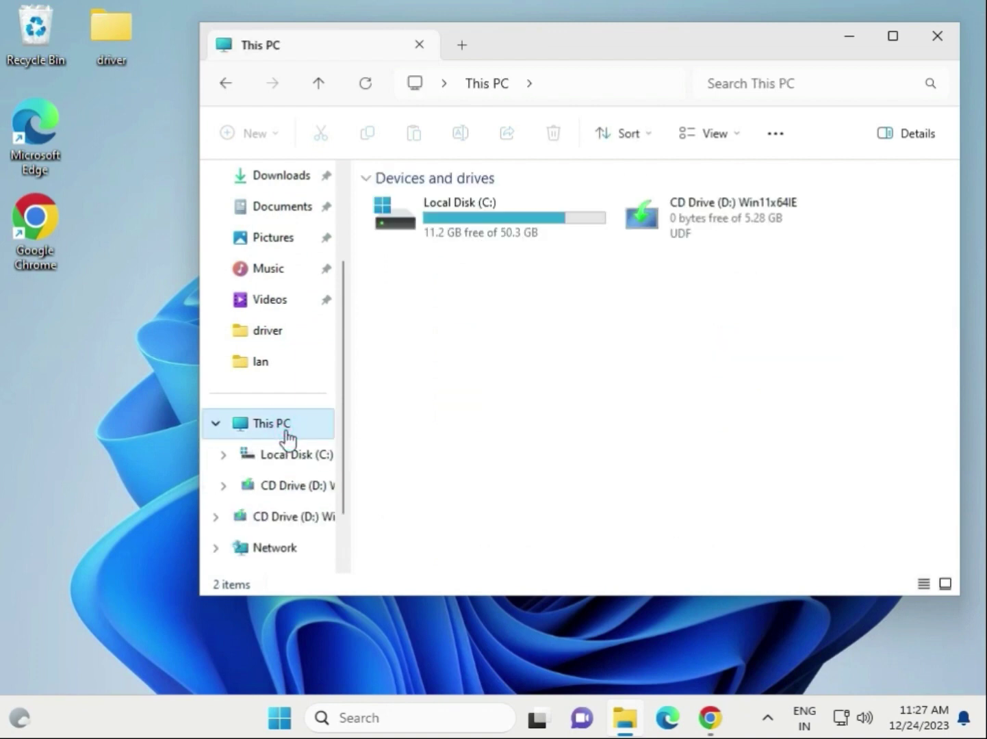
click(288, 186)
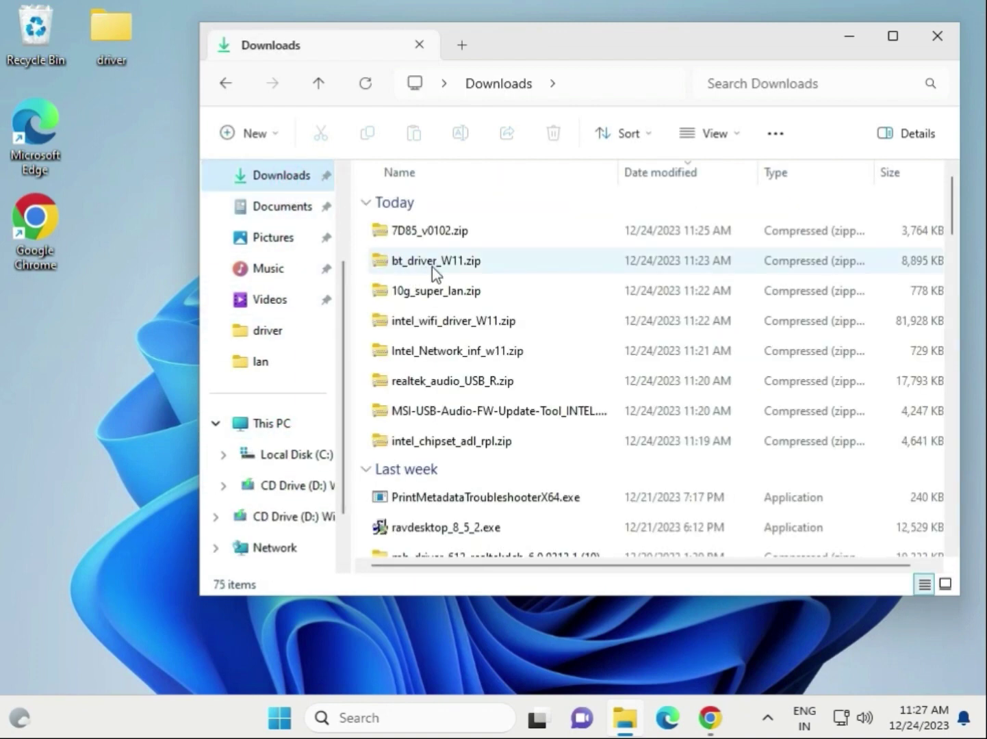
click(452, 444)
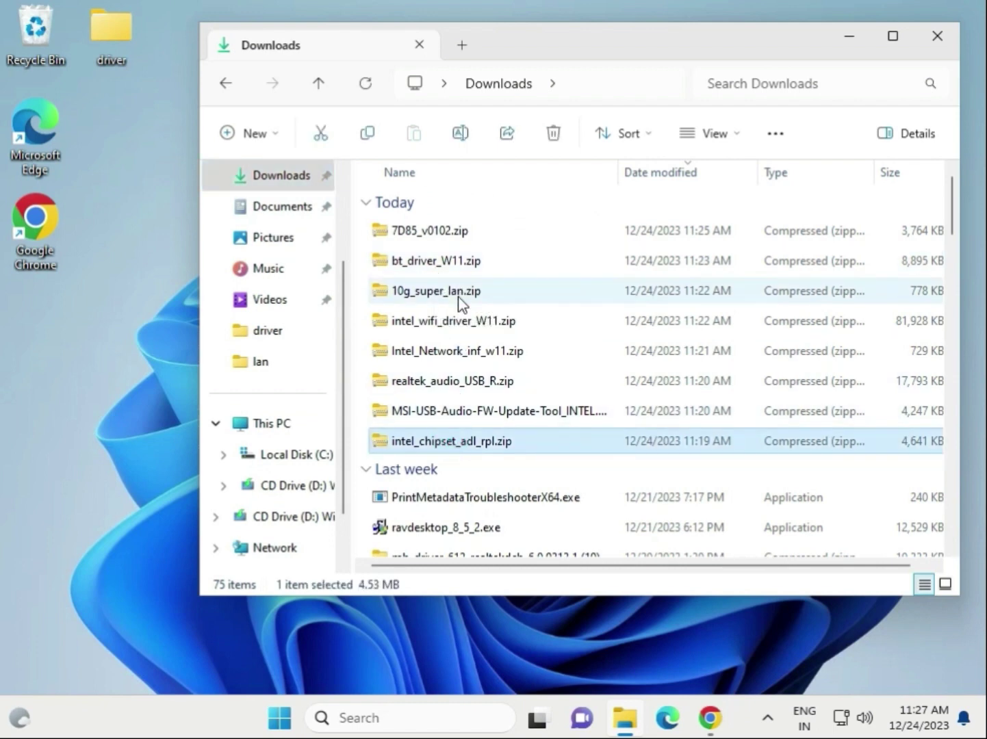
shift+click(438, 234)
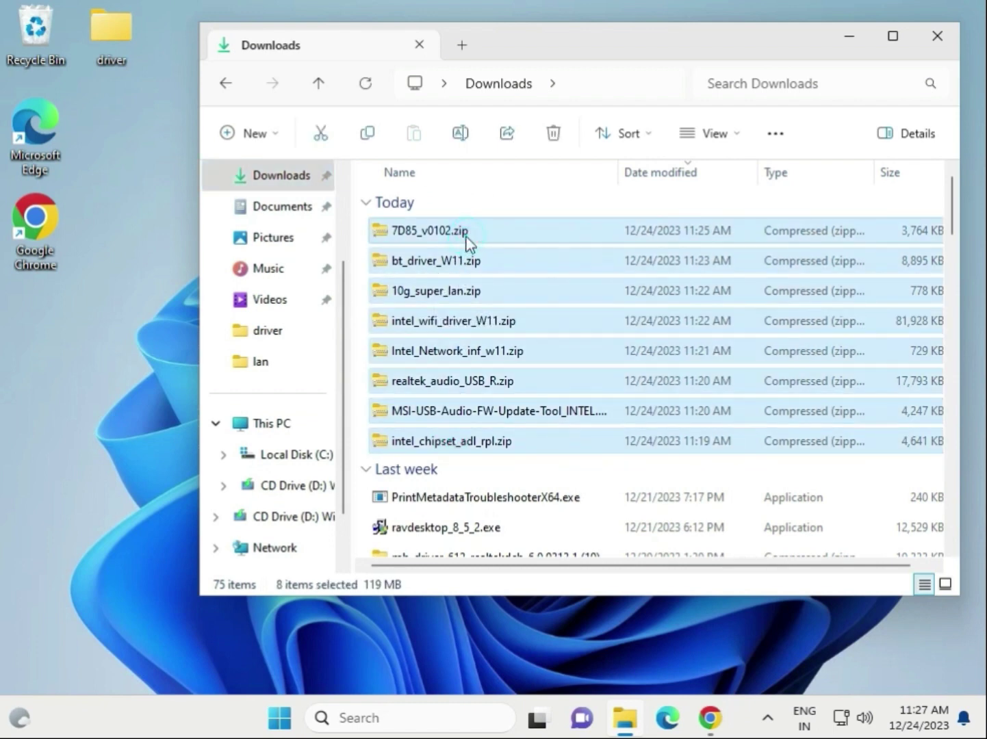
right_click(490, 297)
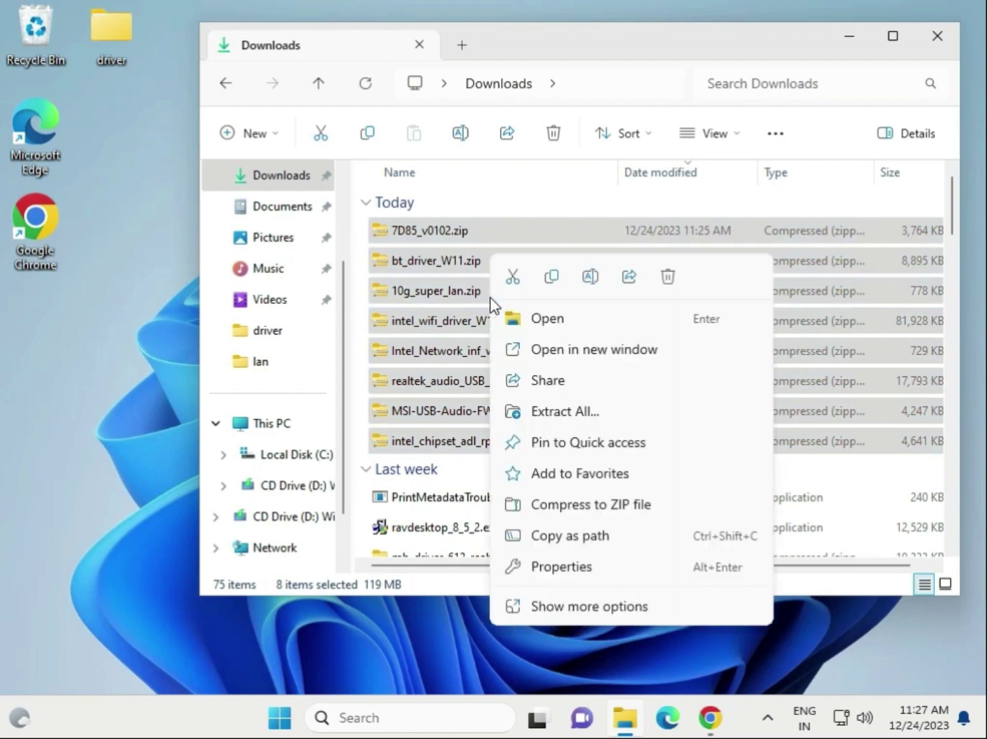
click(552, 278)
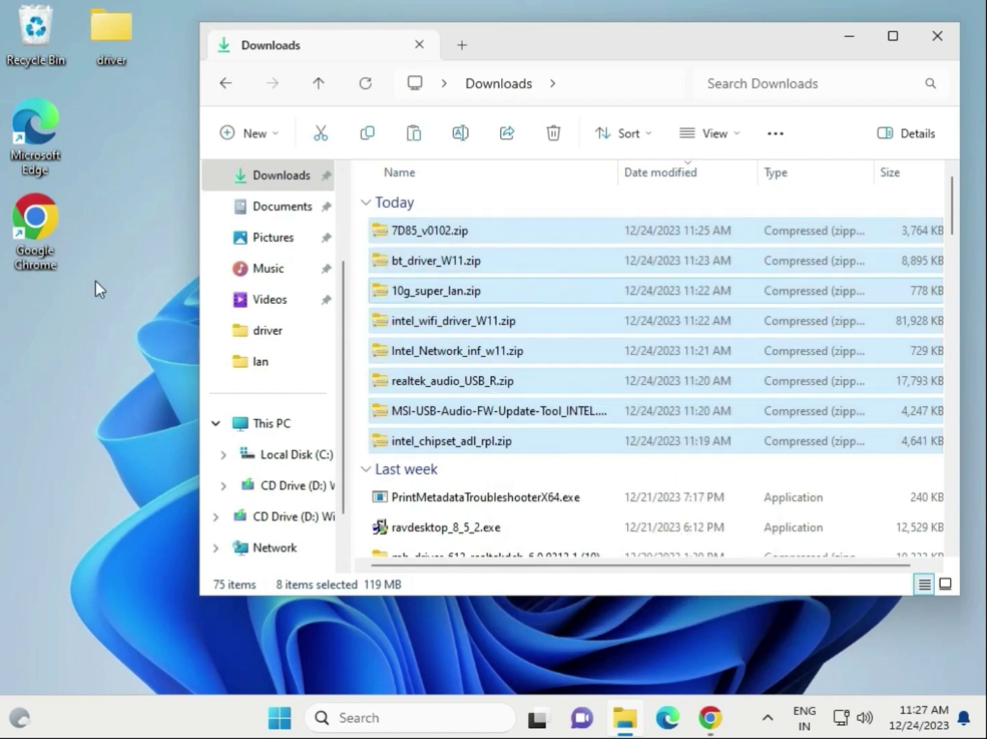
- Open the driver folder on the desktop and delete its lan and wifi folders
double_click(115, 39)
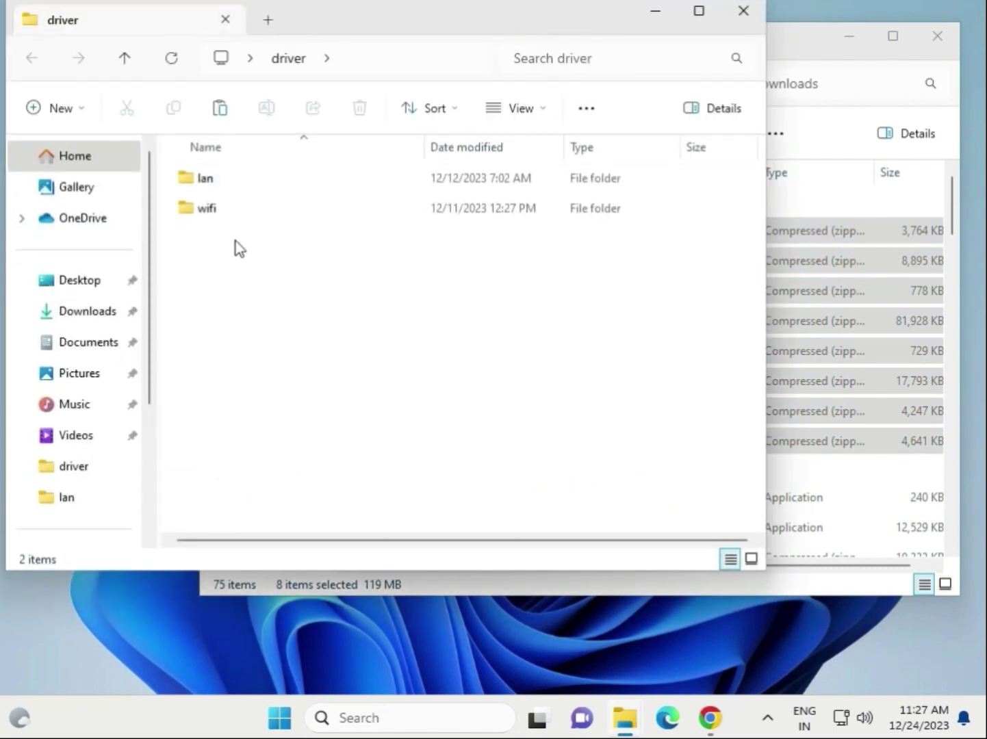
key(ctrl+a)
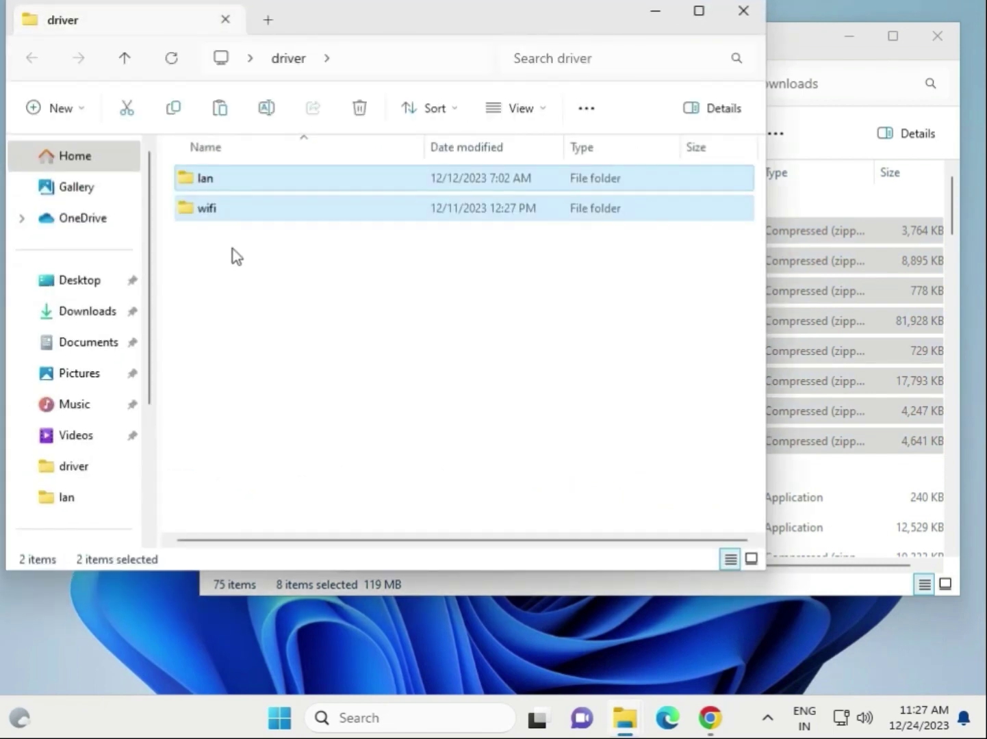
key(Delete)
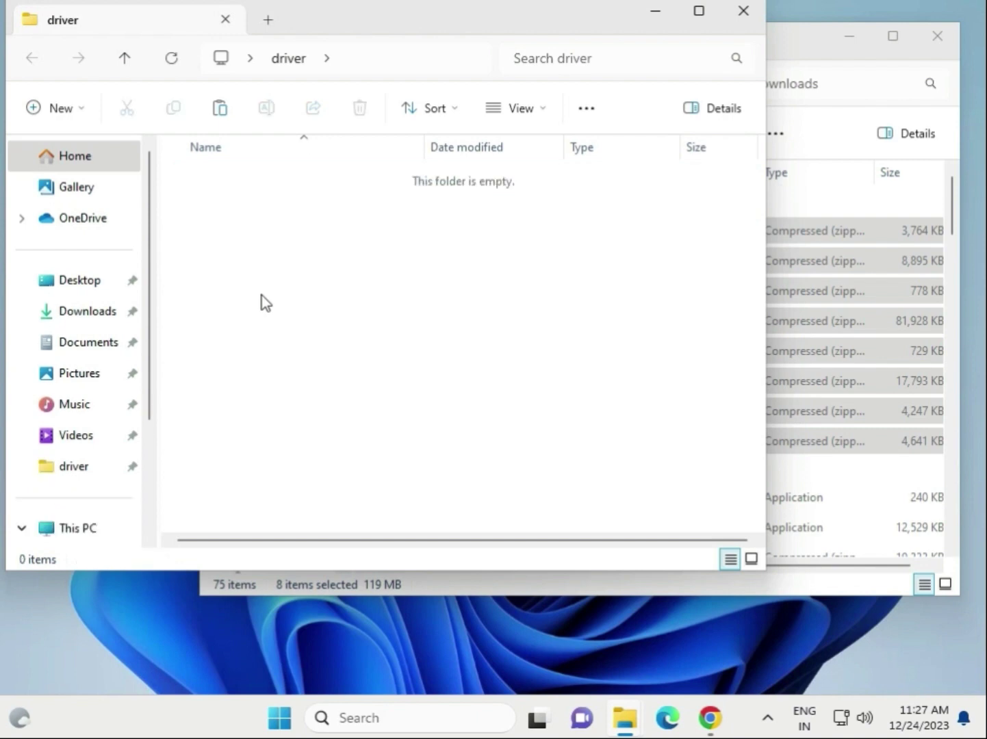
- Paste the copied driver zip files into the driver folder
right_click(262, 295)
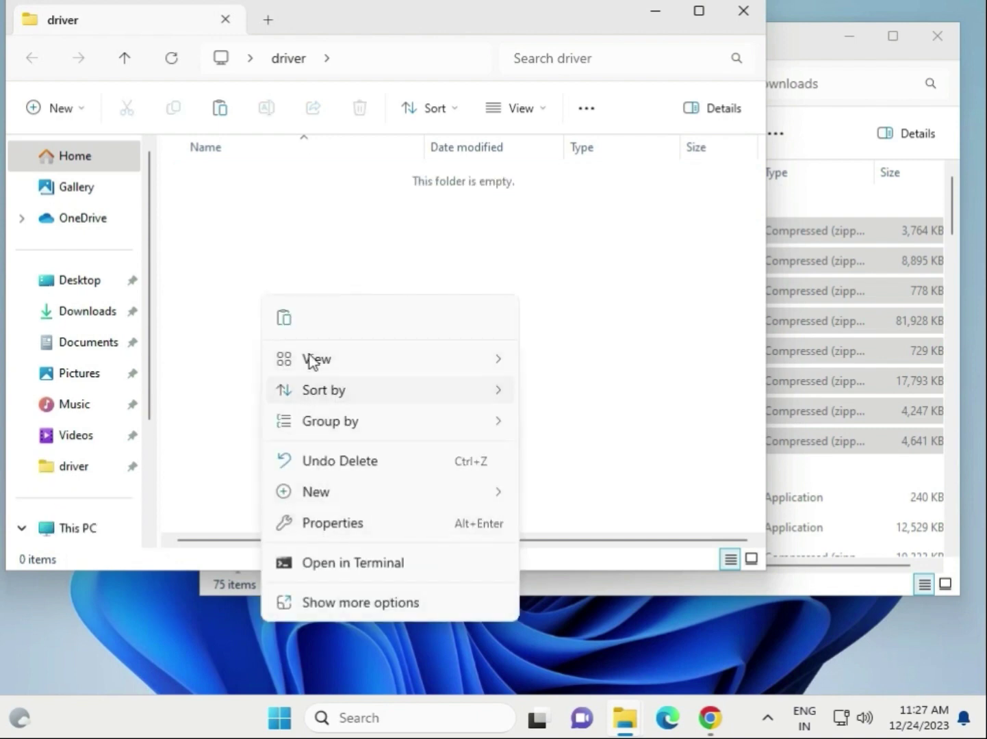
click(291, 326)
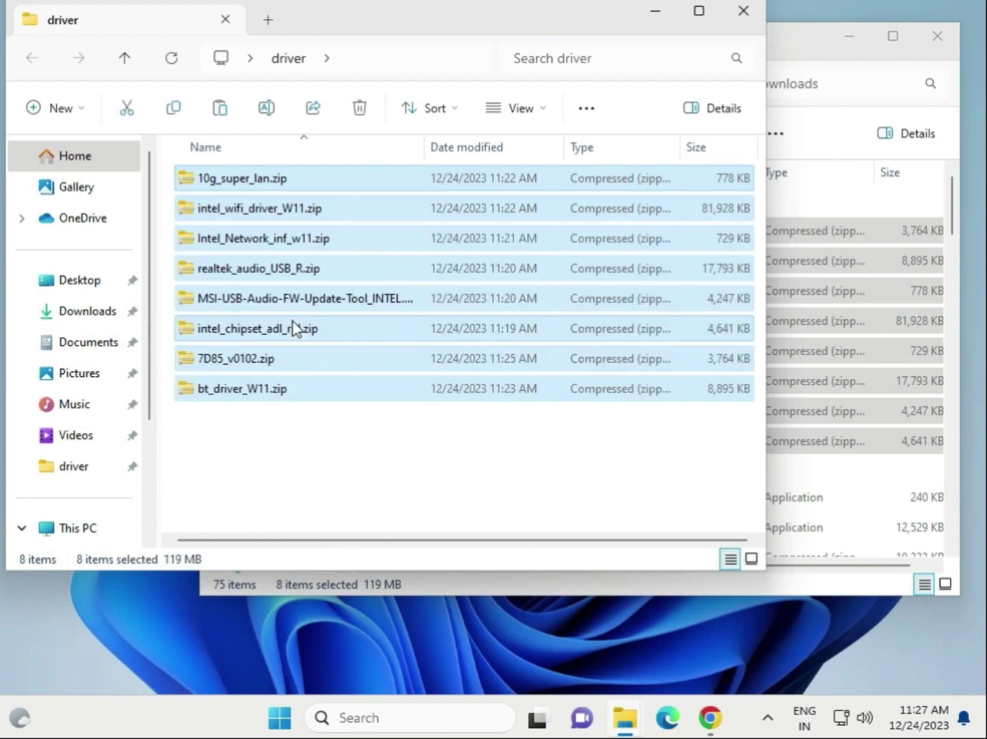
click(411, 455)
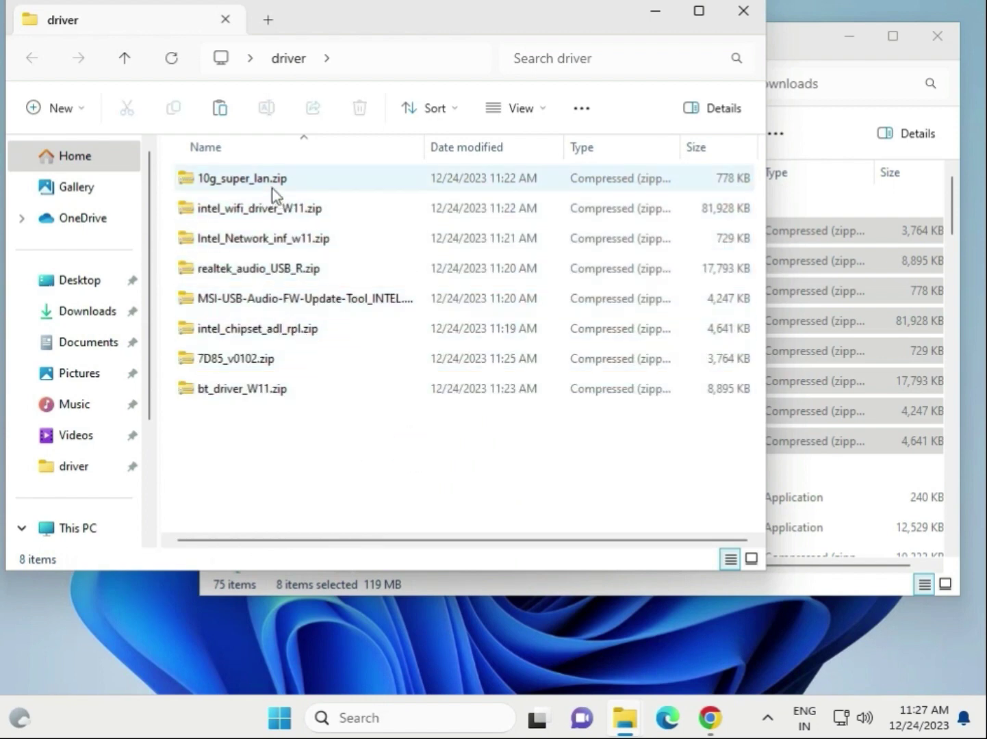
- Extract 10g_super_lan.zip directly into the desktop's driver folder and close the window that shows the extracted files
click(275, 185)
right_click(280, 182)
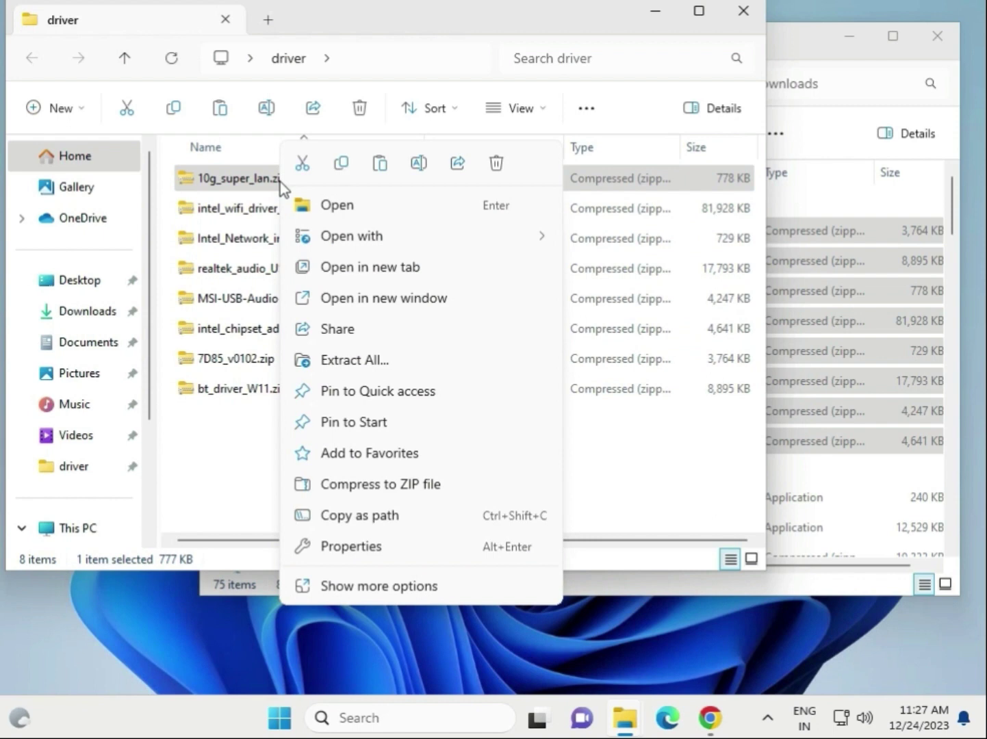
click(343, 587)
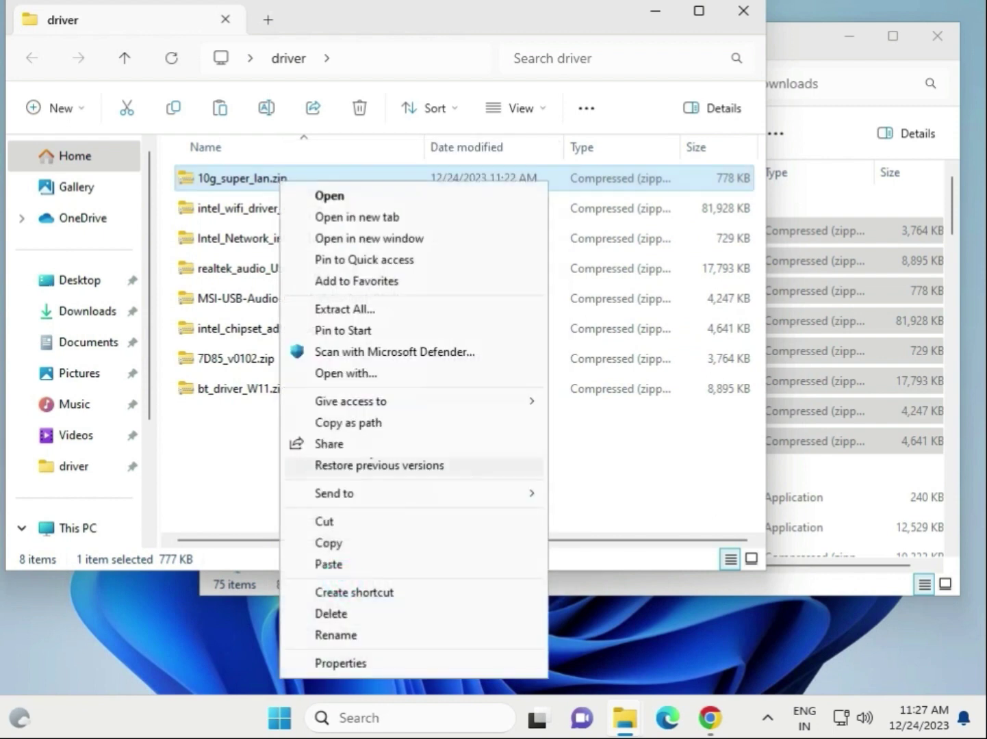
click(383, 312)
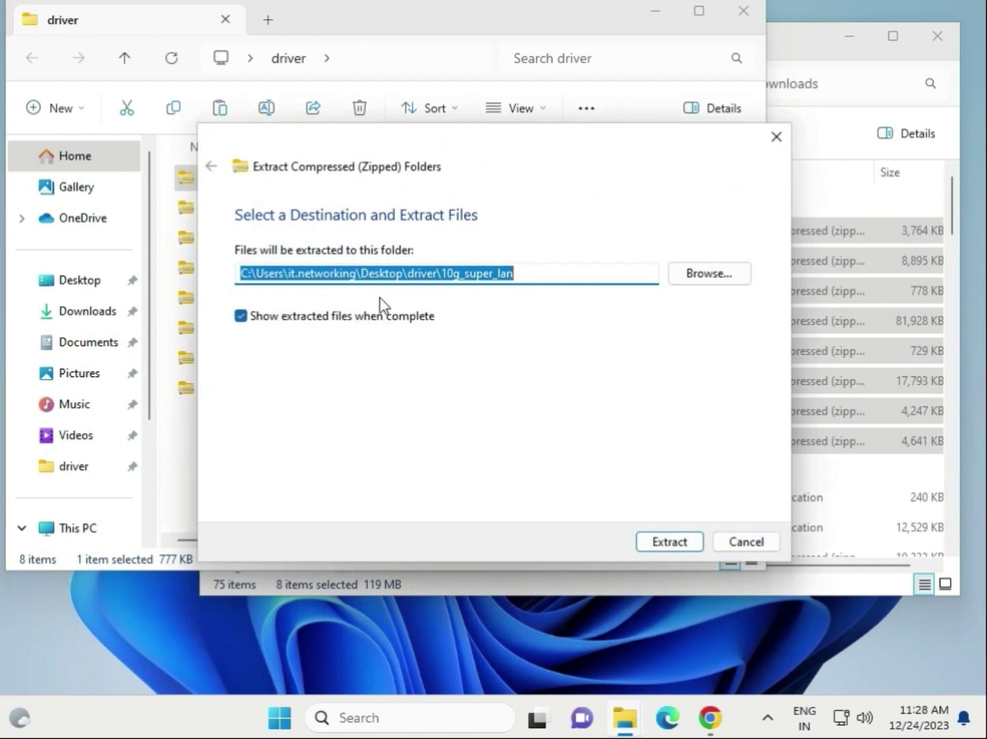
click(705, 276)
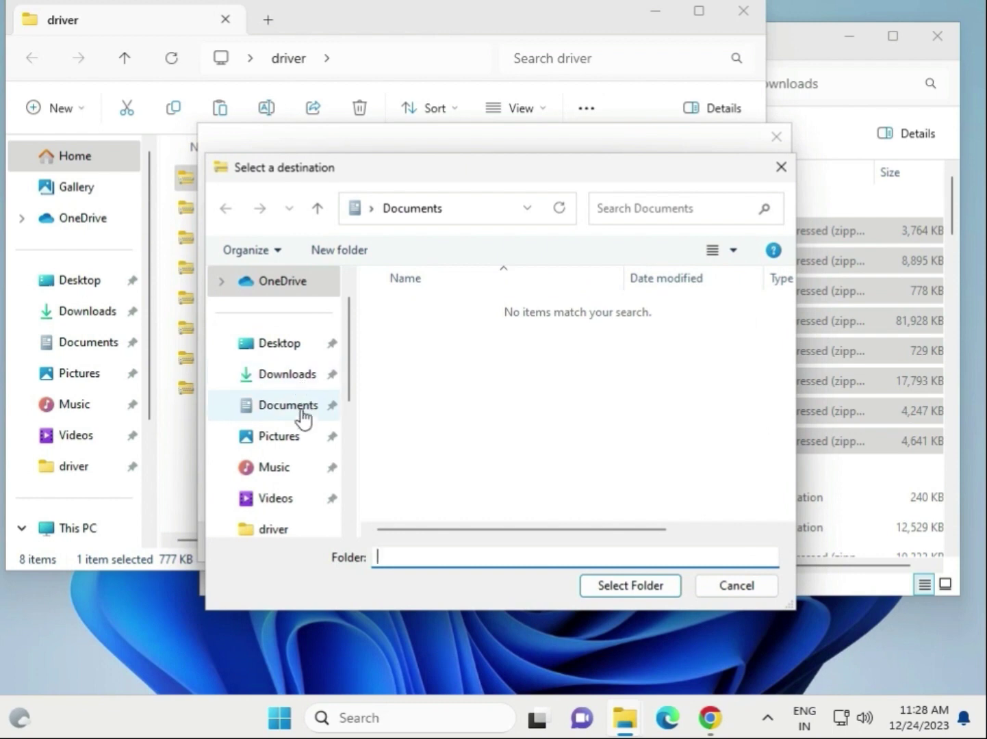
click(291, 345)
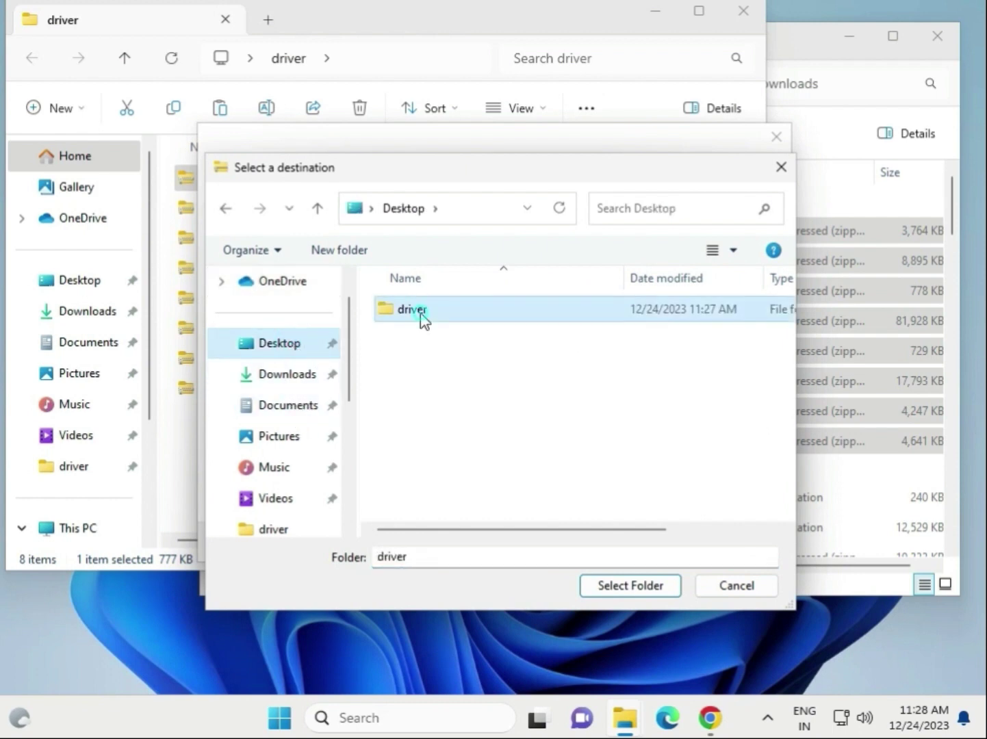
double_click(419, 319)
click(628, 588)
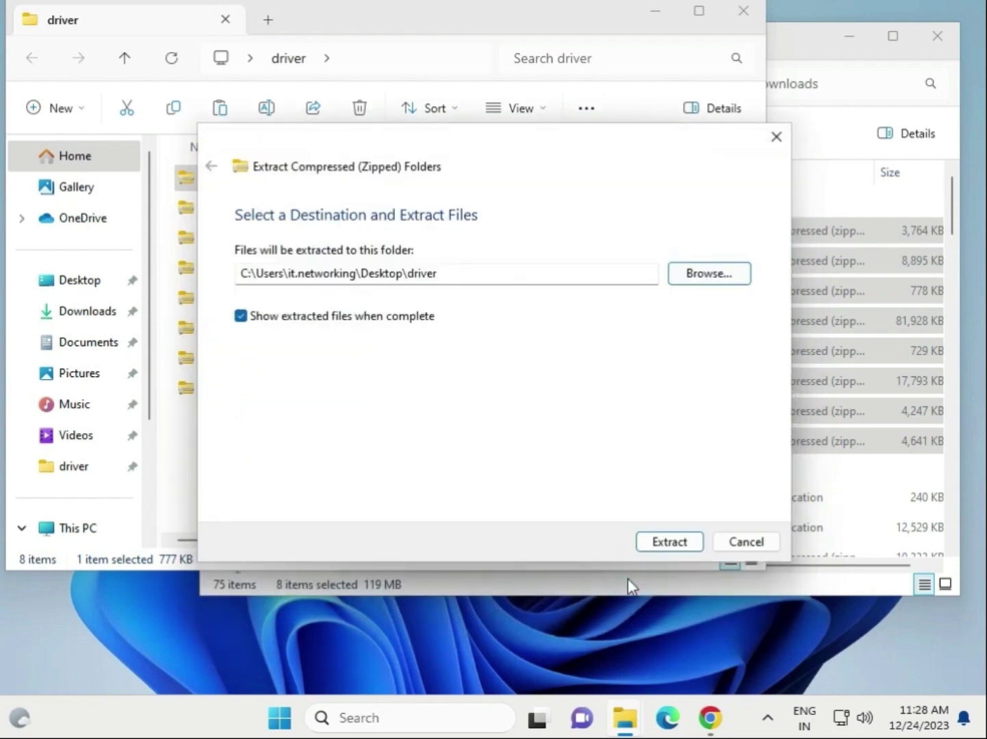
click(670, 542)
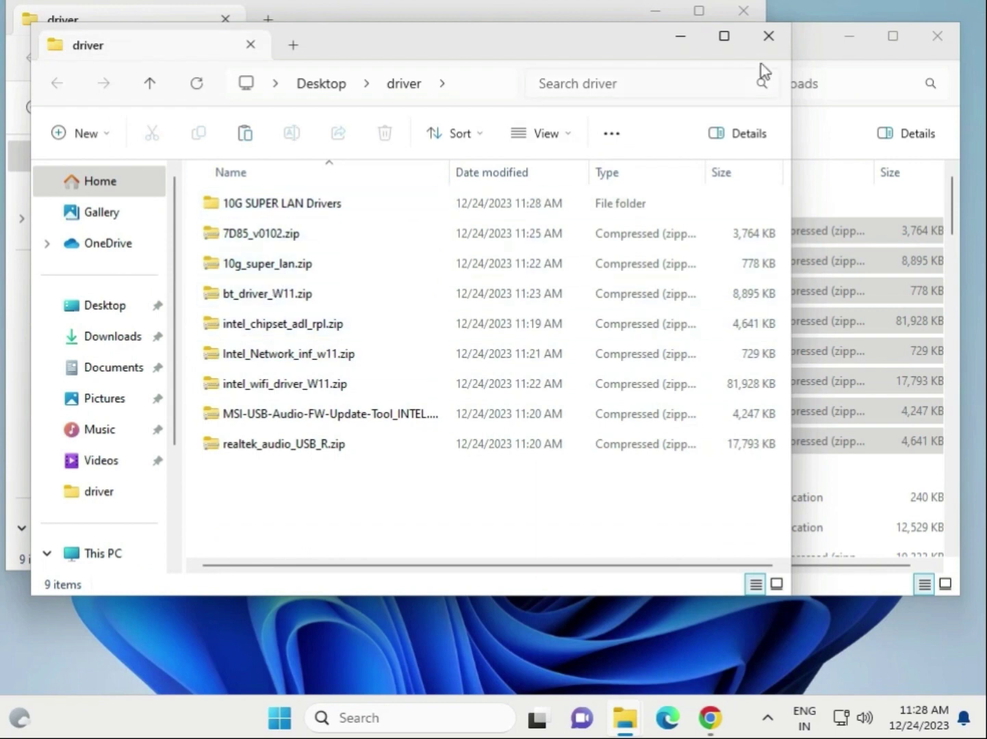
click(767, 39)
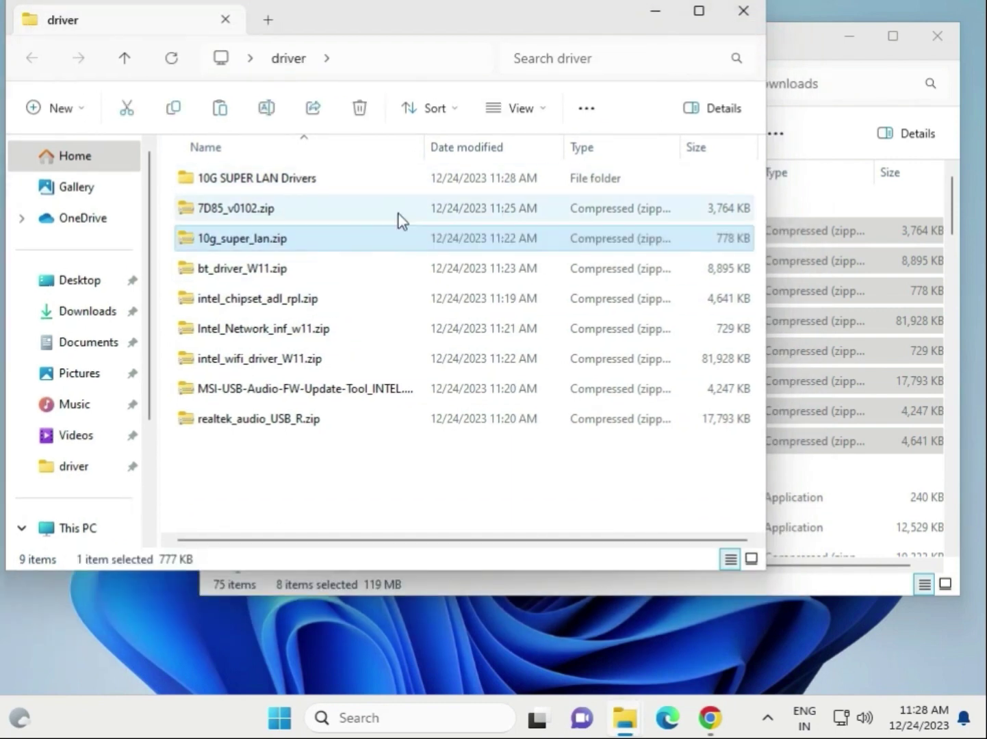
- Extract 7D85_v0102.zip directly into the desktop's driver folder and close the window that shows the extracted files
right_click(252, 208)
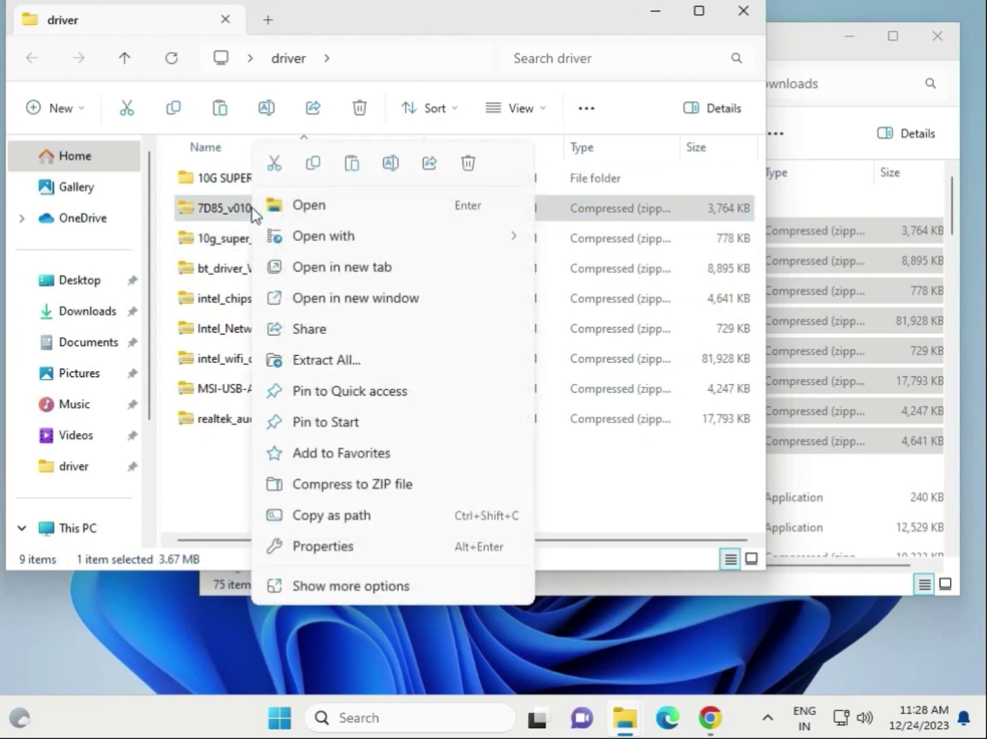
click(332, 583)
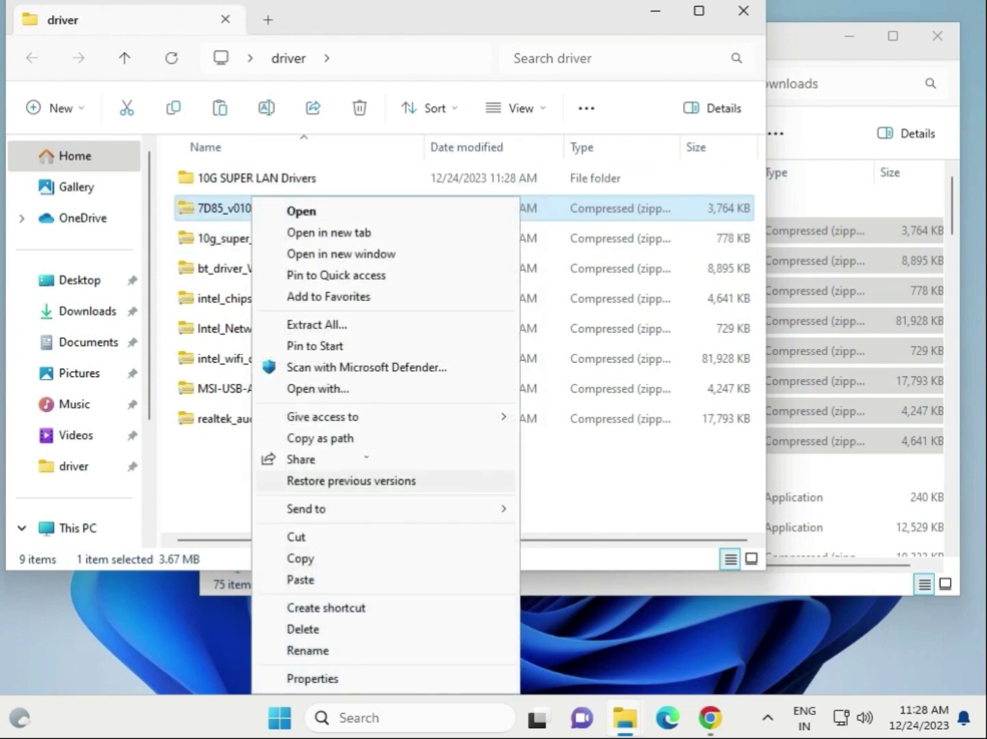
click(359, 326)
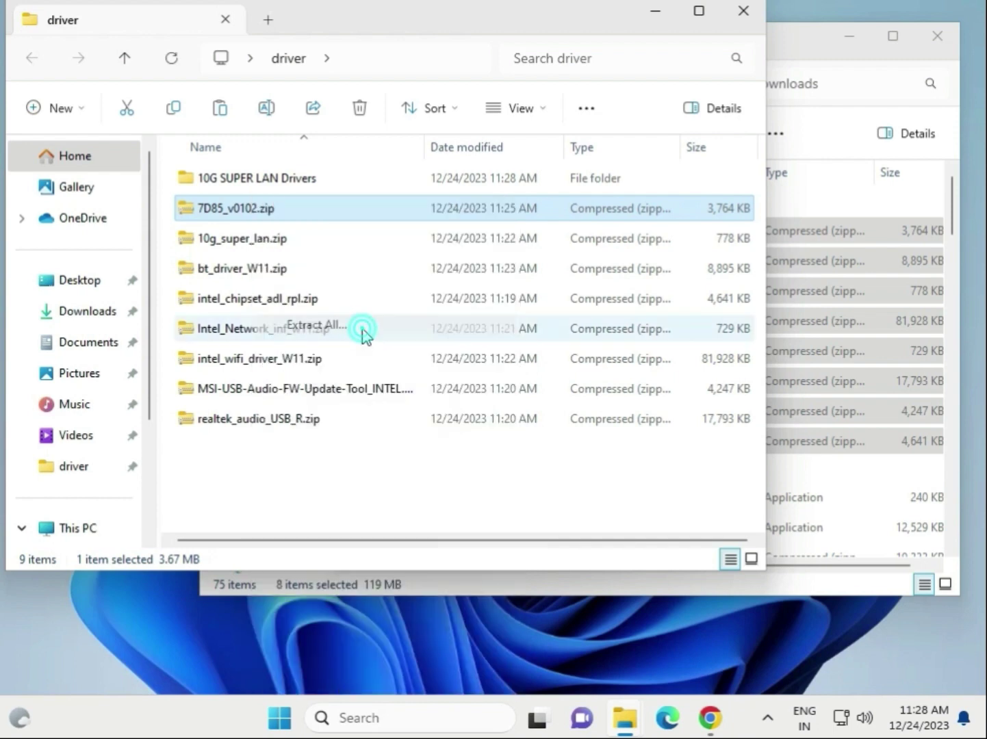
click(715, 275)
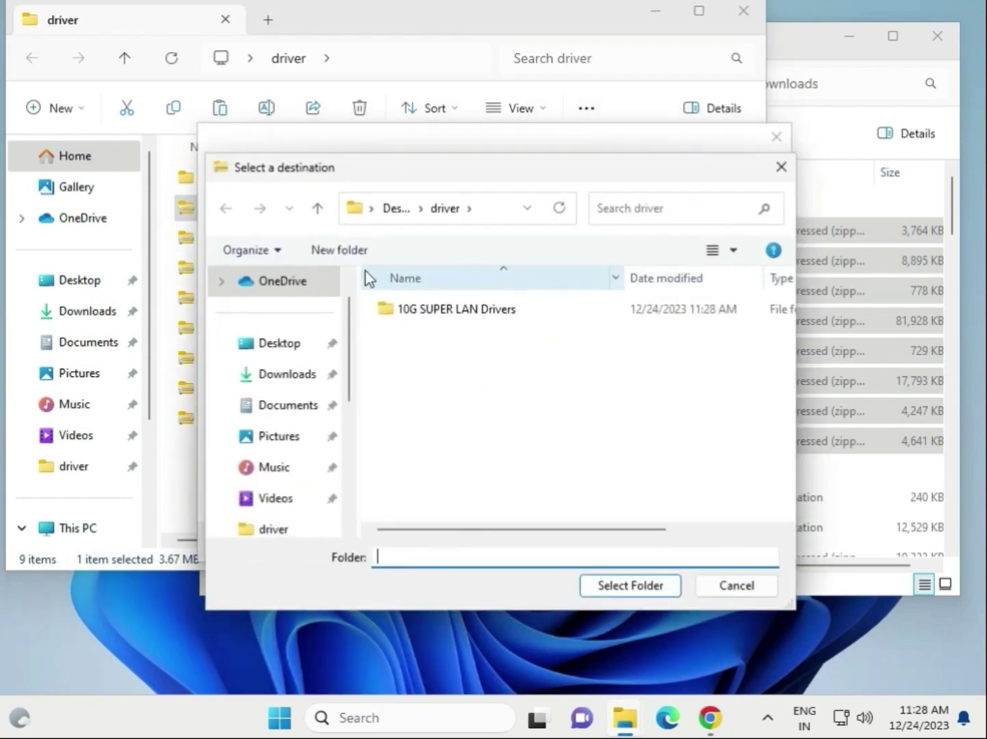
click(284, 346)
double_click(441, 315)
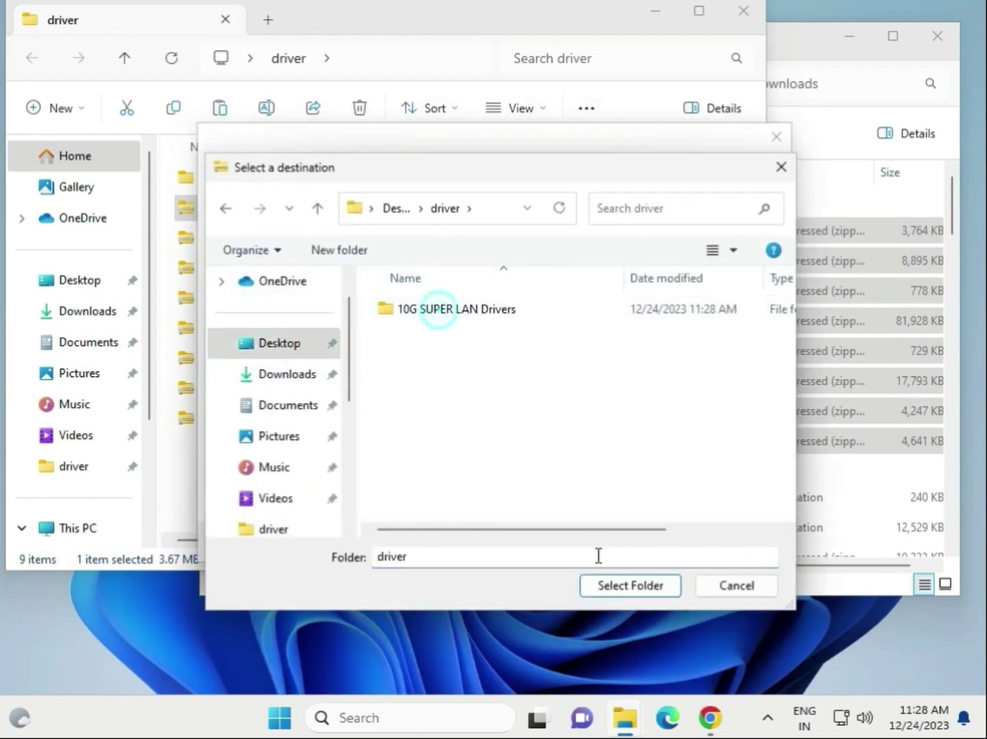
click(642, 592)
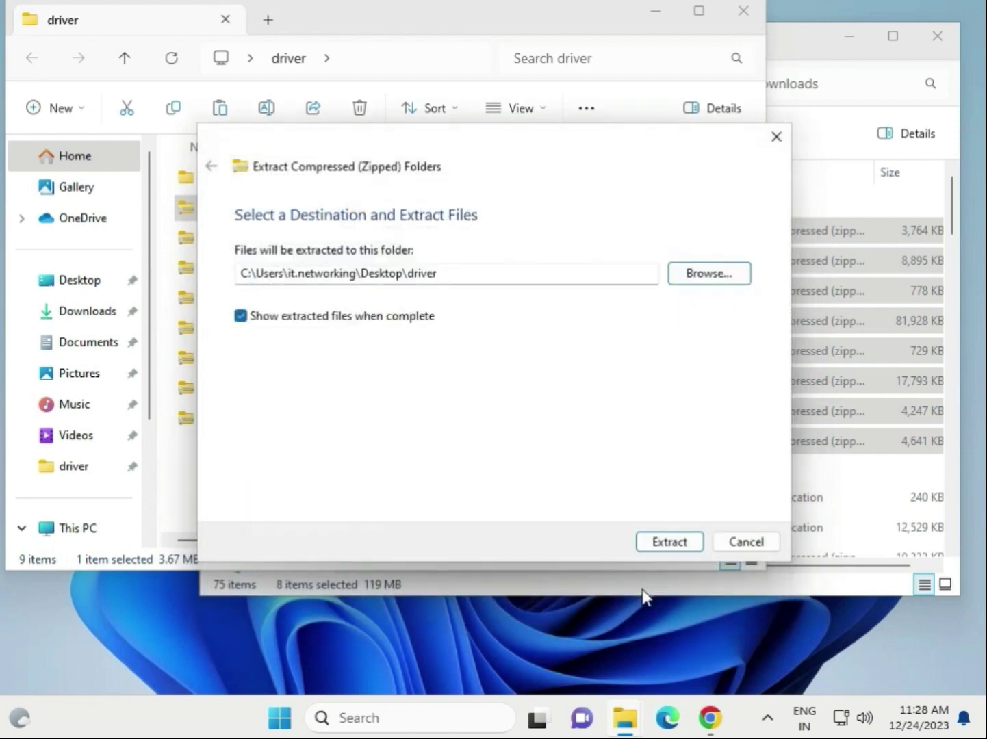
click(656, 546)
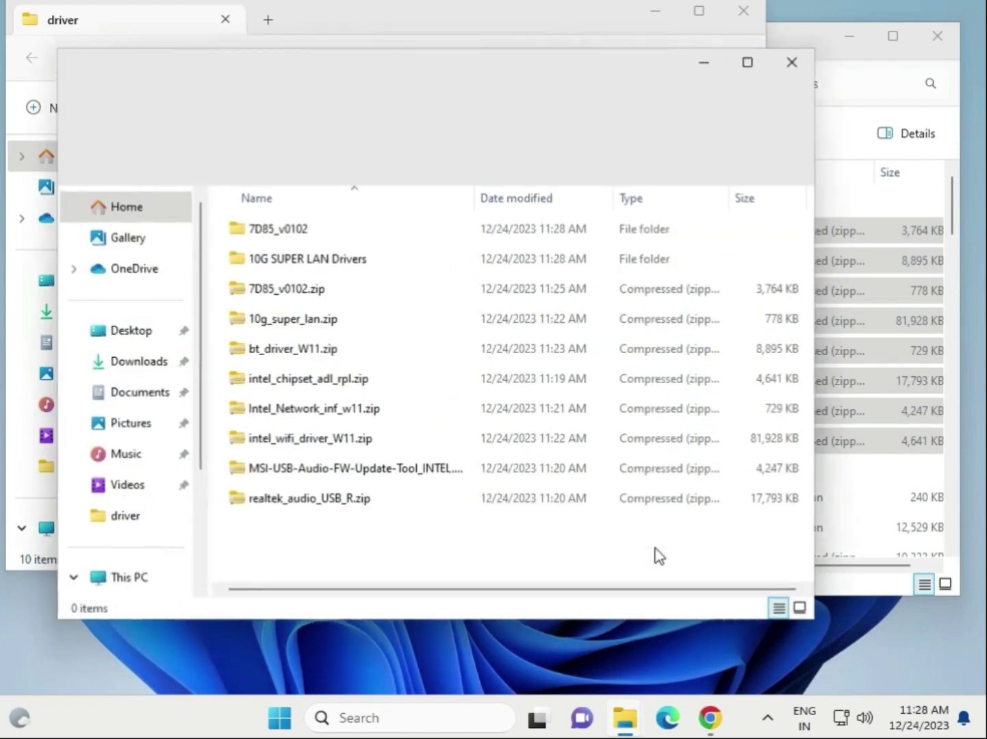
click(793, 67)
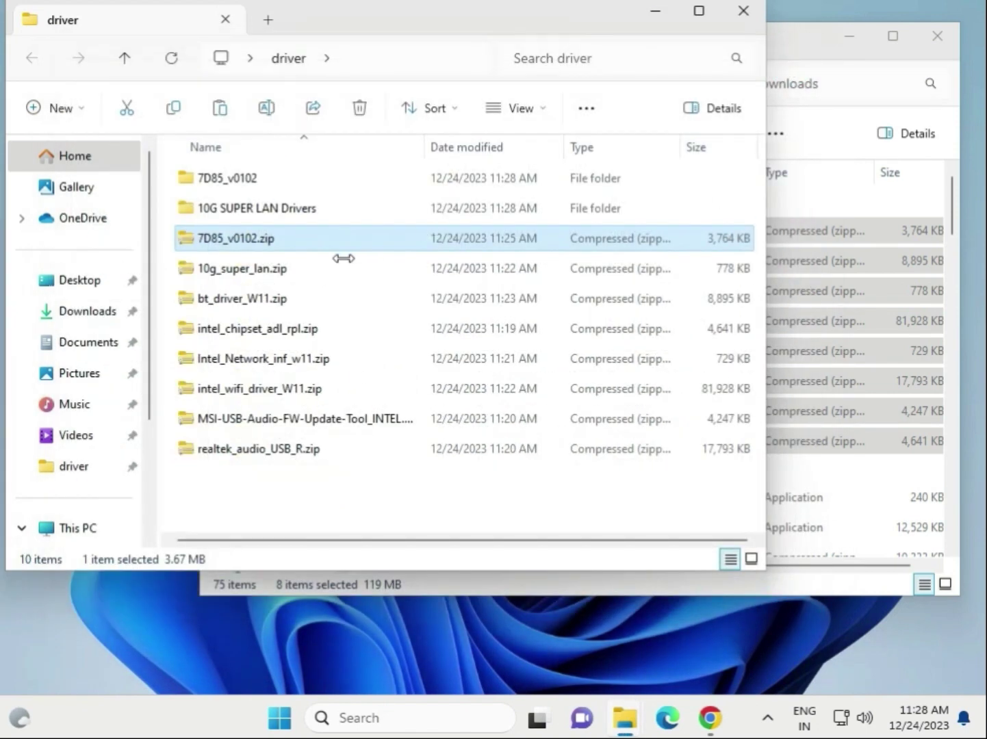
- Go through the extracted 10G SUPER LAN Drivers folder and the remaining driver zip files in the driver folder
click(247, 210)
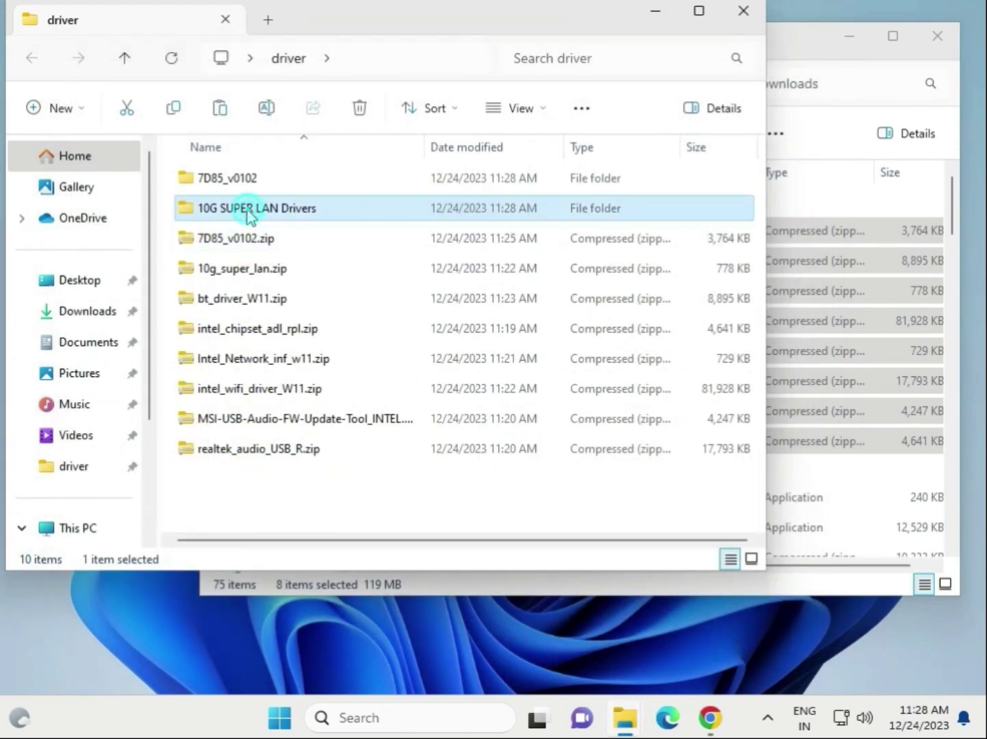
click(250, 273)
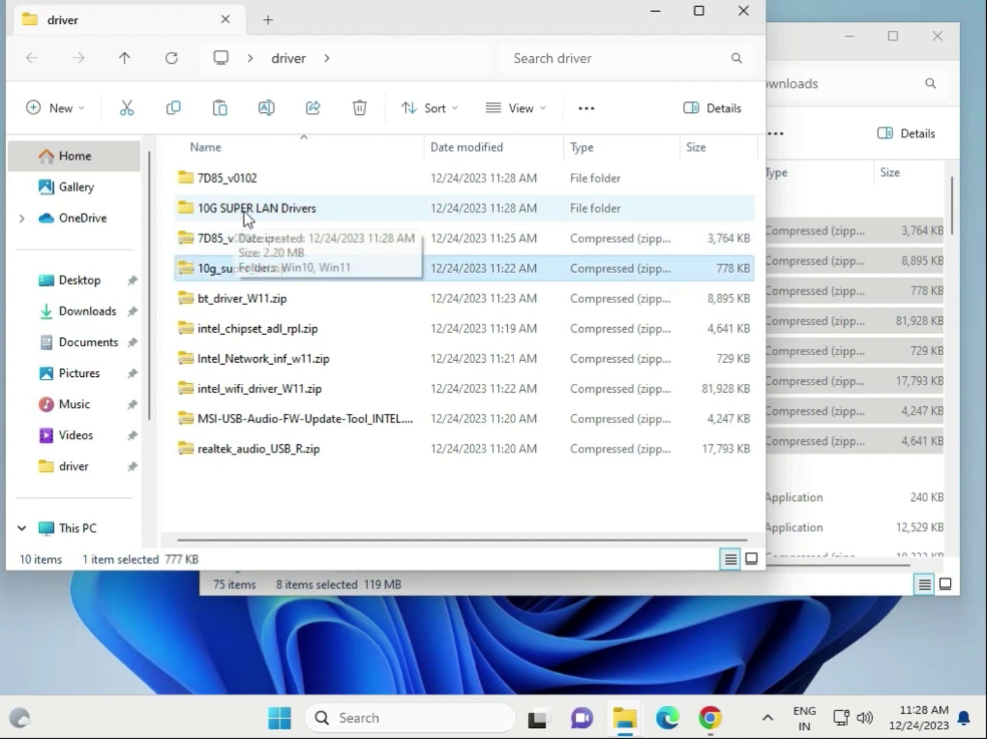
click(218, 307)
click(233, 331)
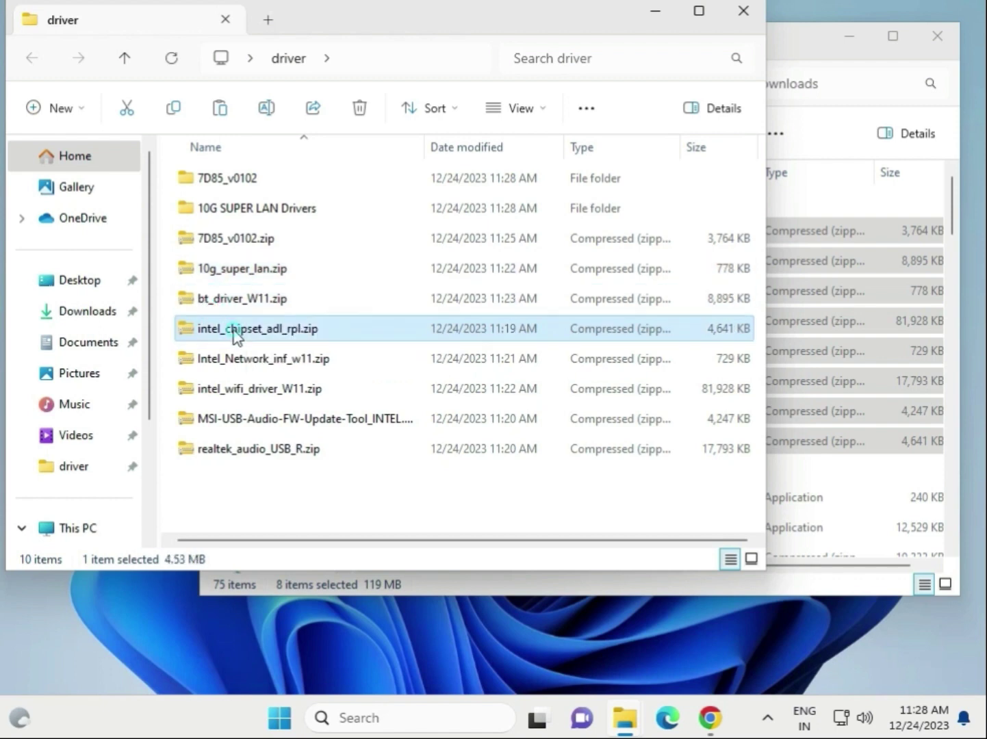
click(233, 359)
click(236, 389)
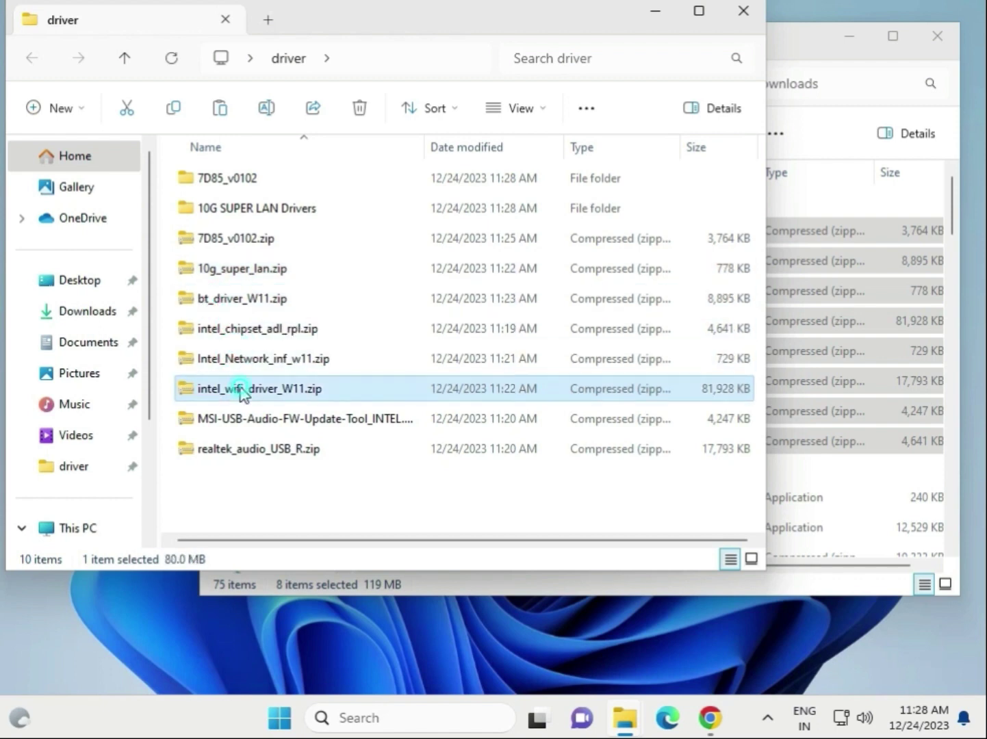
click(257, 419)
click(260, 449)
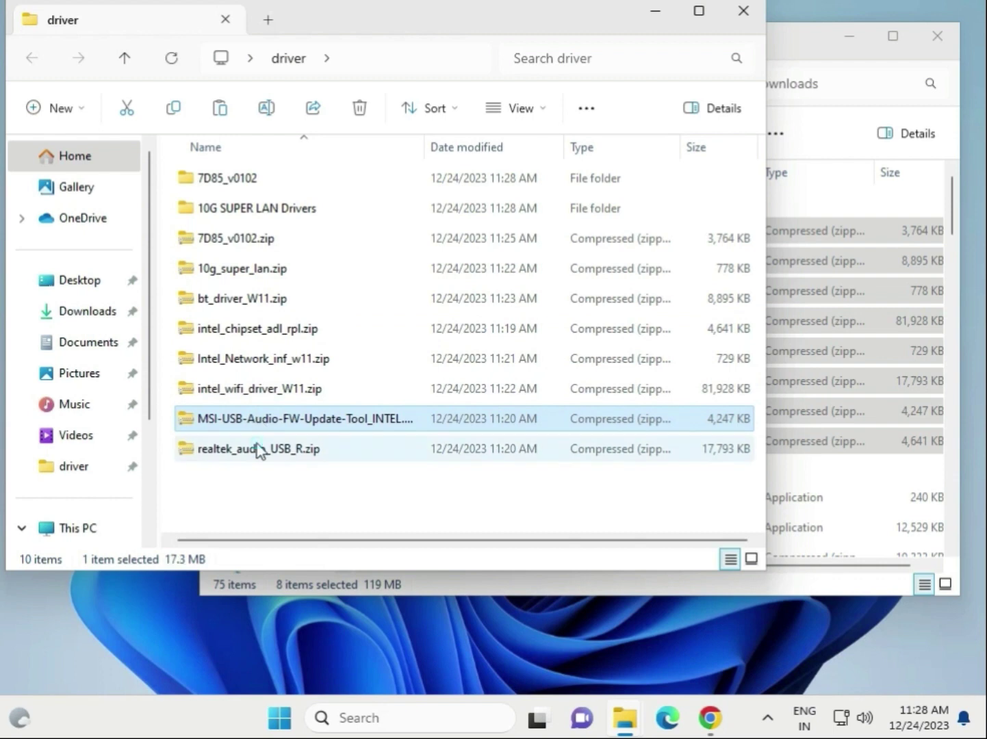
- Delete the MSI-USB-Audio-FW-Update-Tool_INTEL zip file from the driver folder
click(295, 424)
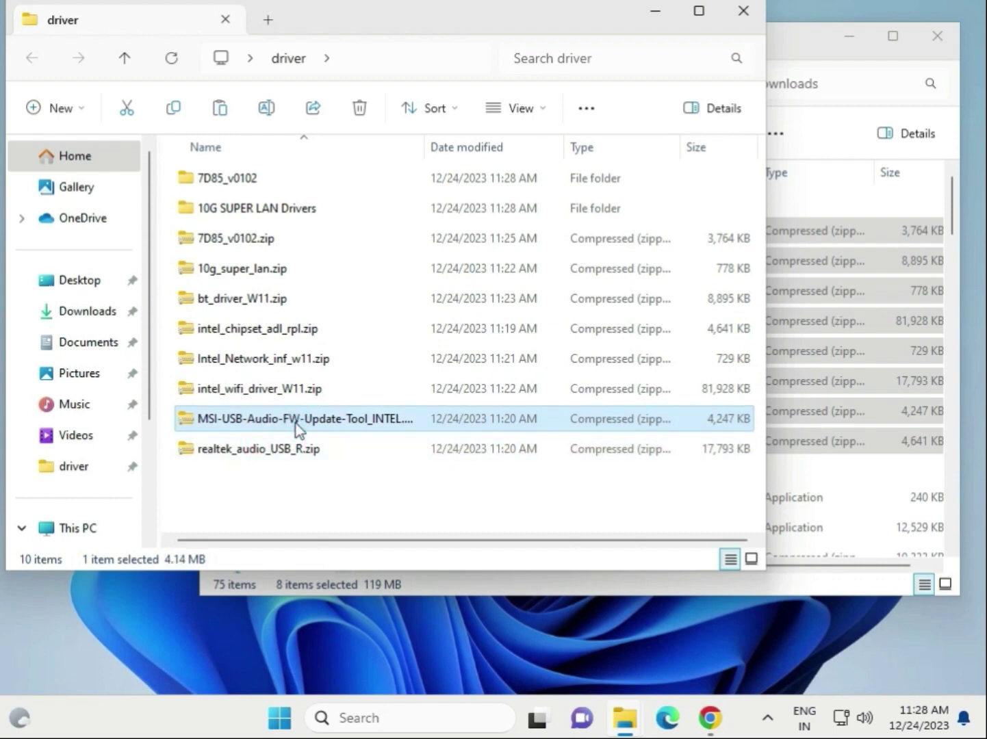
key(Delete)
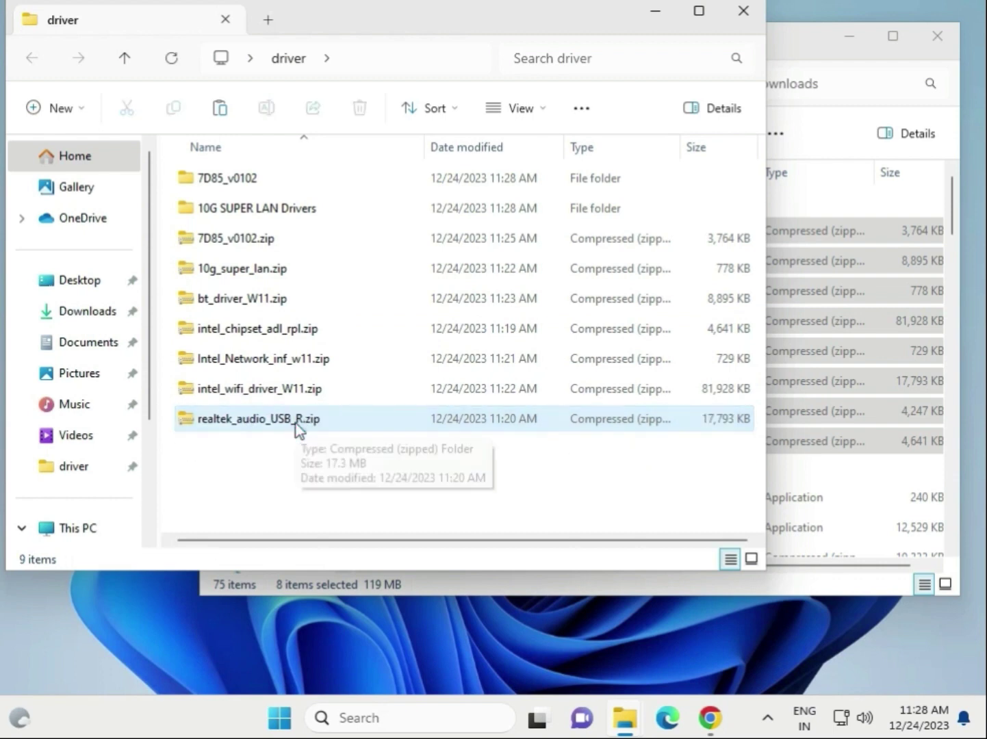
click(296, 424)
right_click(295, 424)
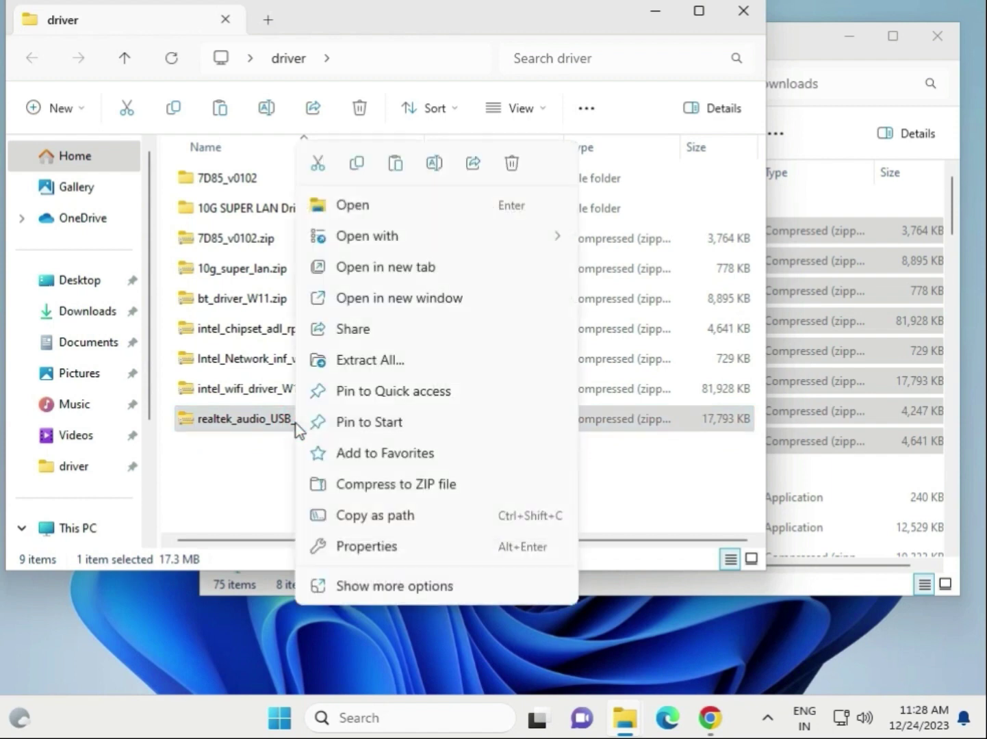
click(252, 461)
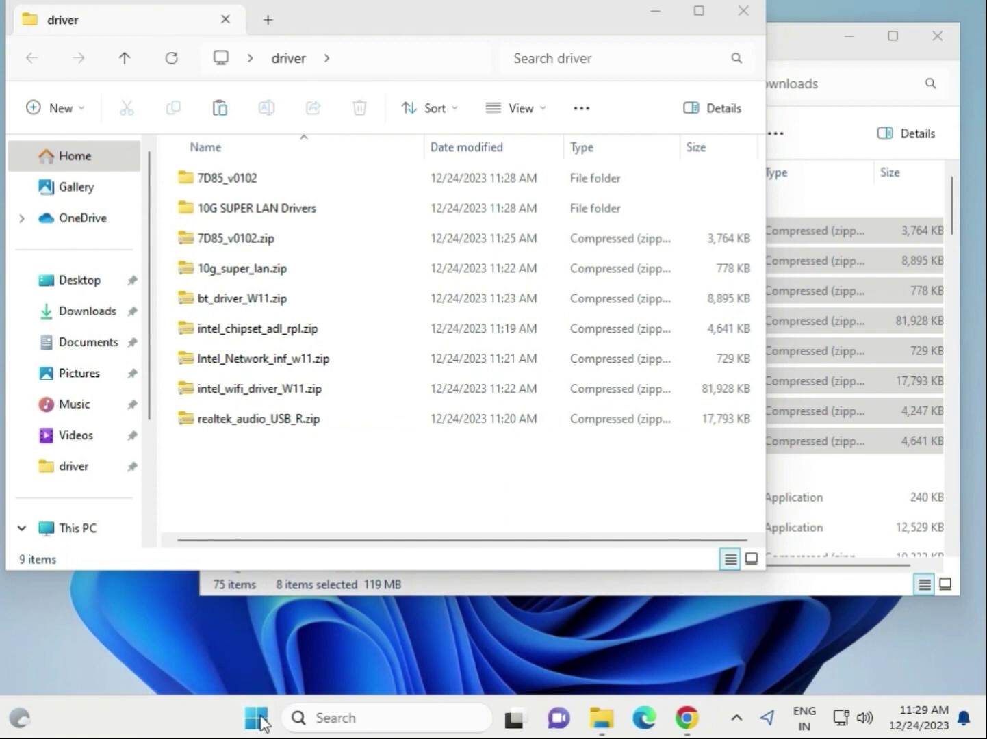
- Open Device Manager and move its window aside so the driver folder's file names stay visible
right_click(258, 718)
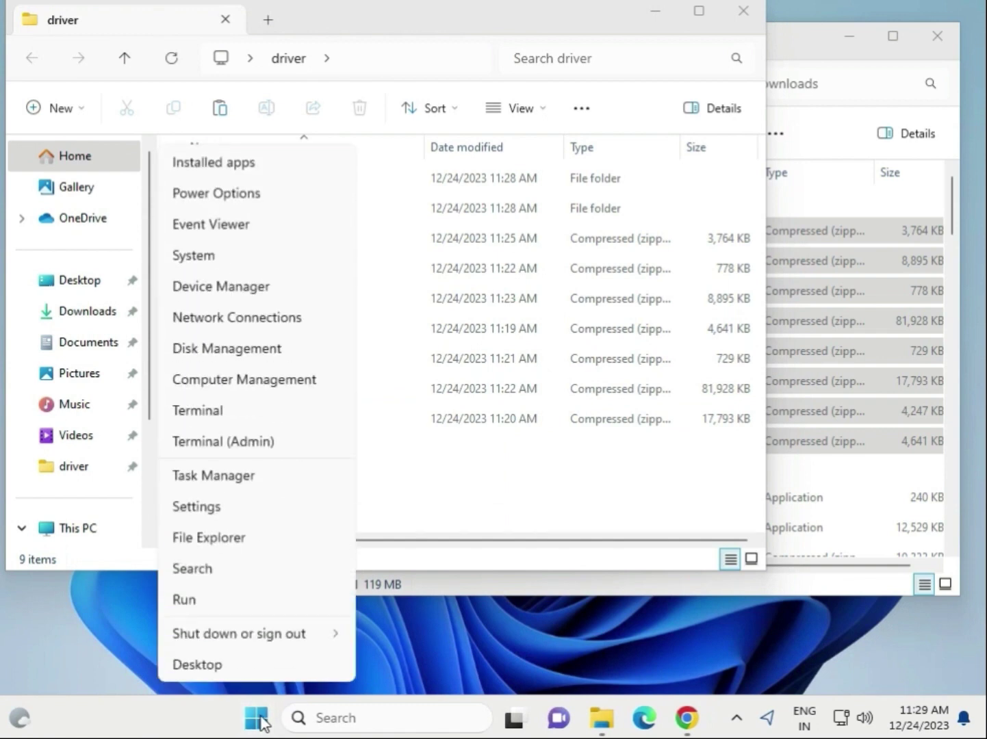
click(246, 293)
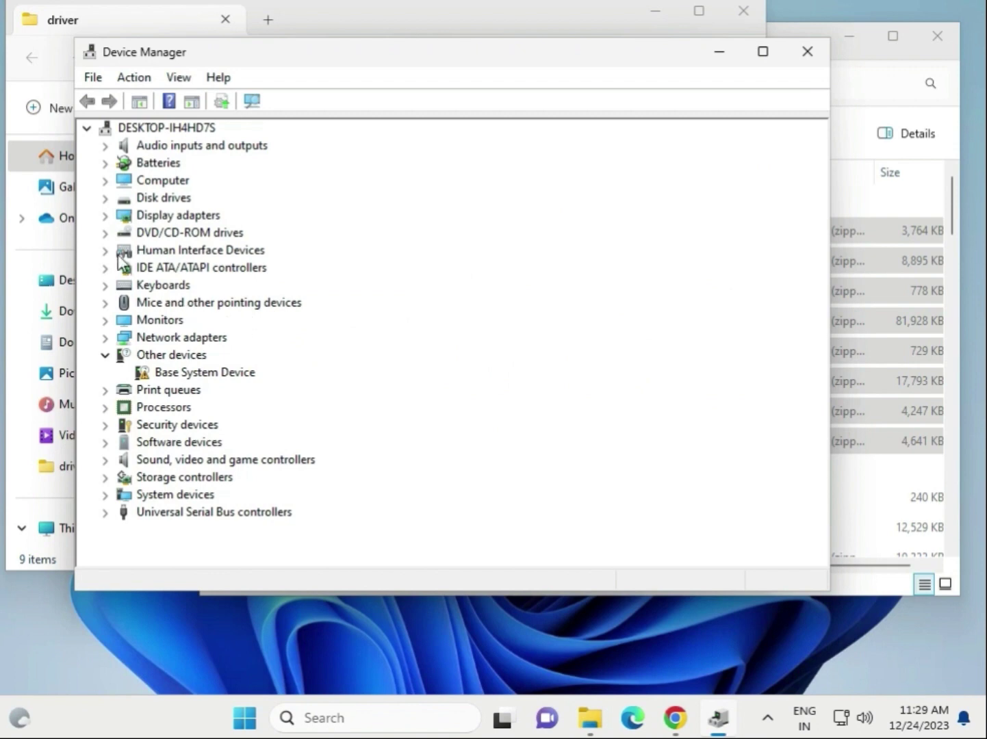
drag(281, 60, 569, 56)
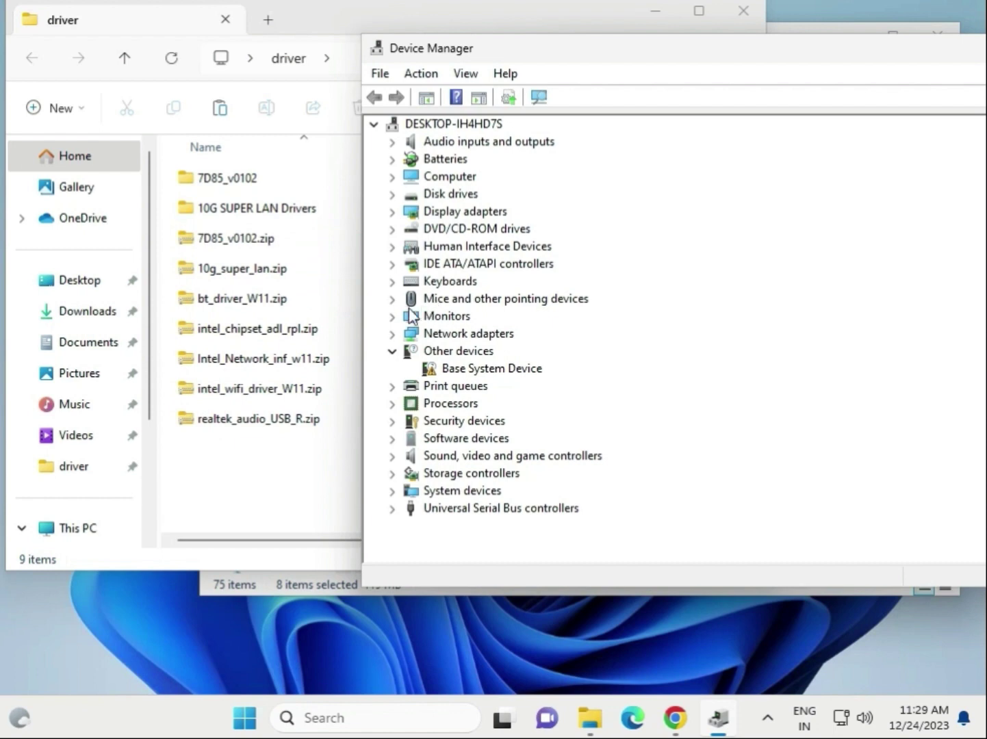
- Start a manual driver update for the Intel(R) PRO/1000 MT Desktop Adapter, browsing the computer for drivers
click(393, 333)
click(512, 352)
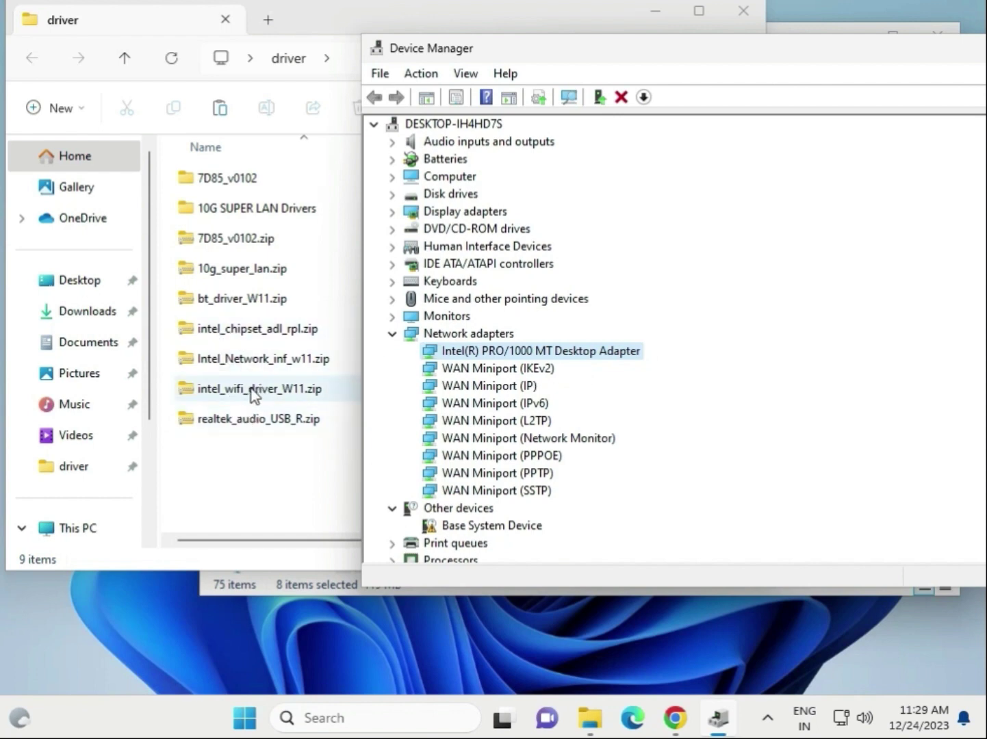
right_click(482, 358)
click(522, 369)
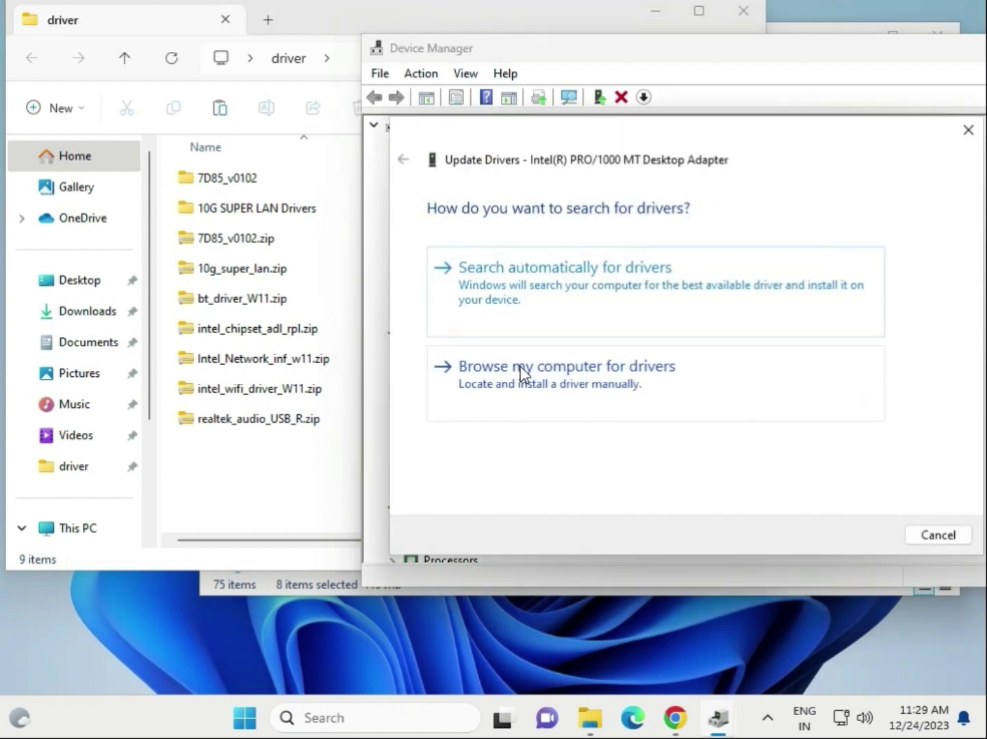
click(643, 409)
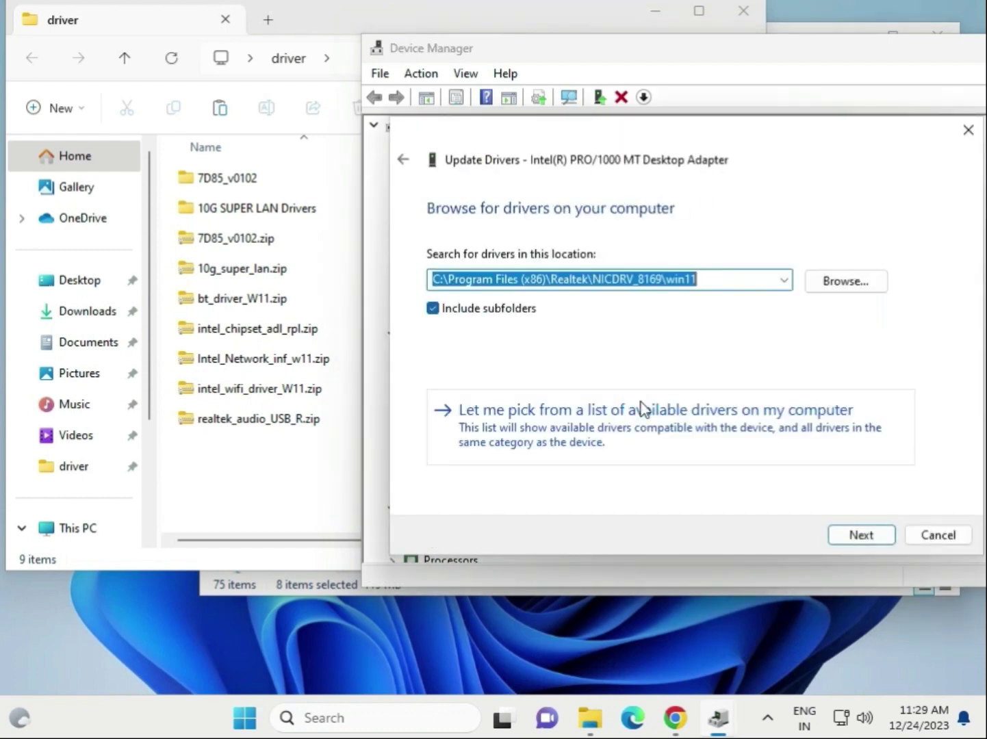
- Set the driver search location to the driver folder on the desktop
click(845, 289)
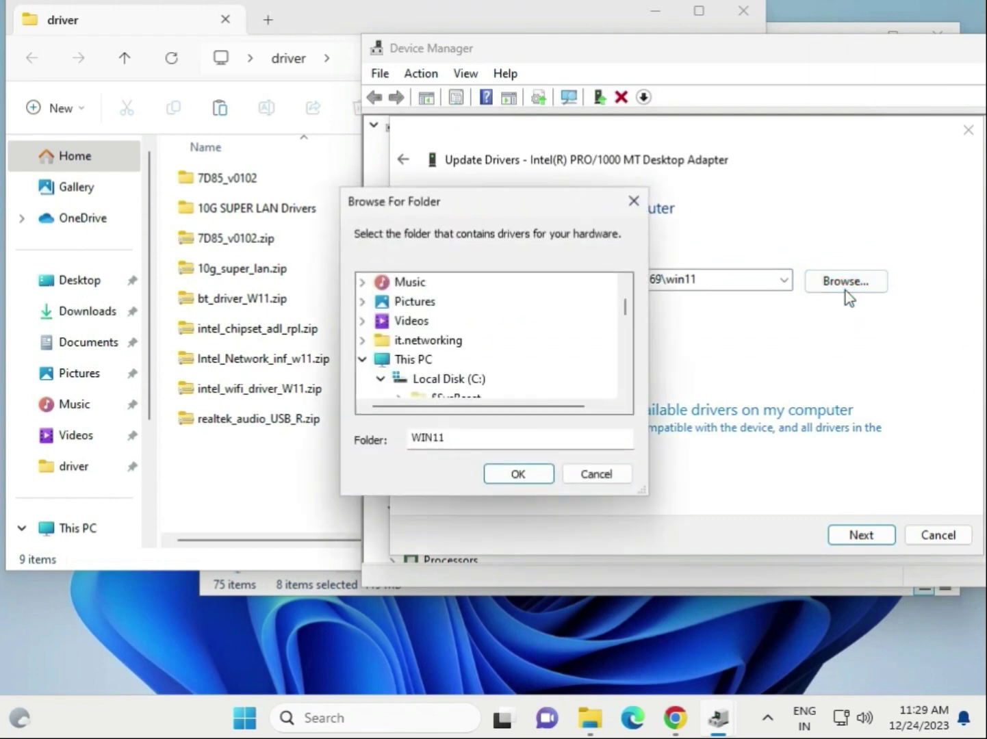
scroll(404, 343, down, 2)
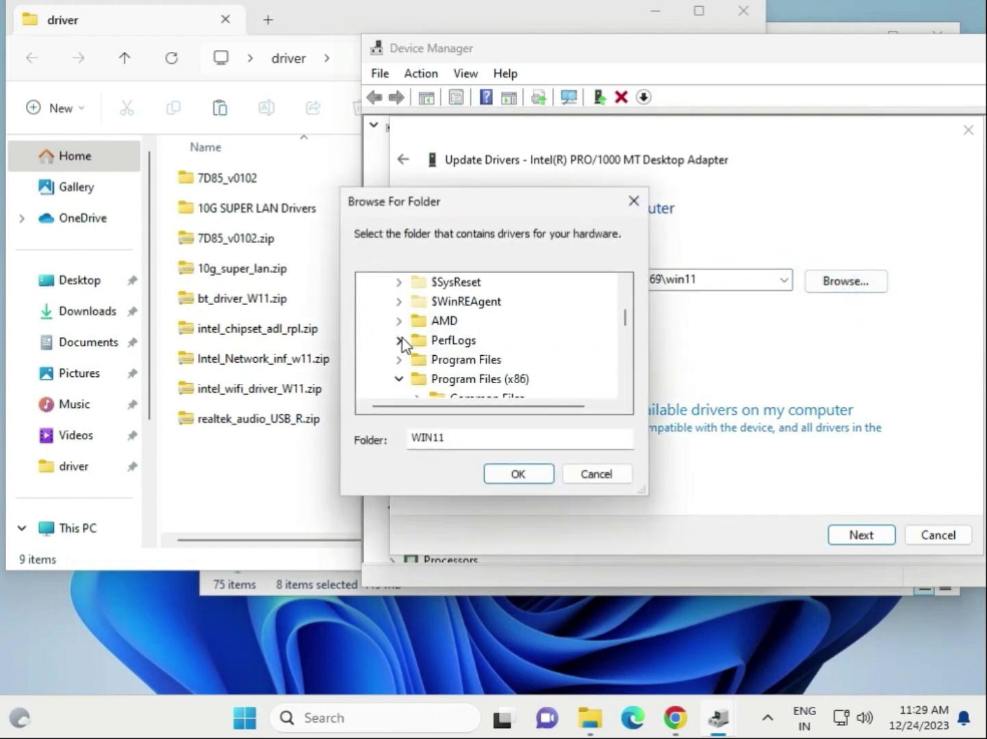
scroll(405, 349, down, 6)
scroll(408, 353, up, 7)
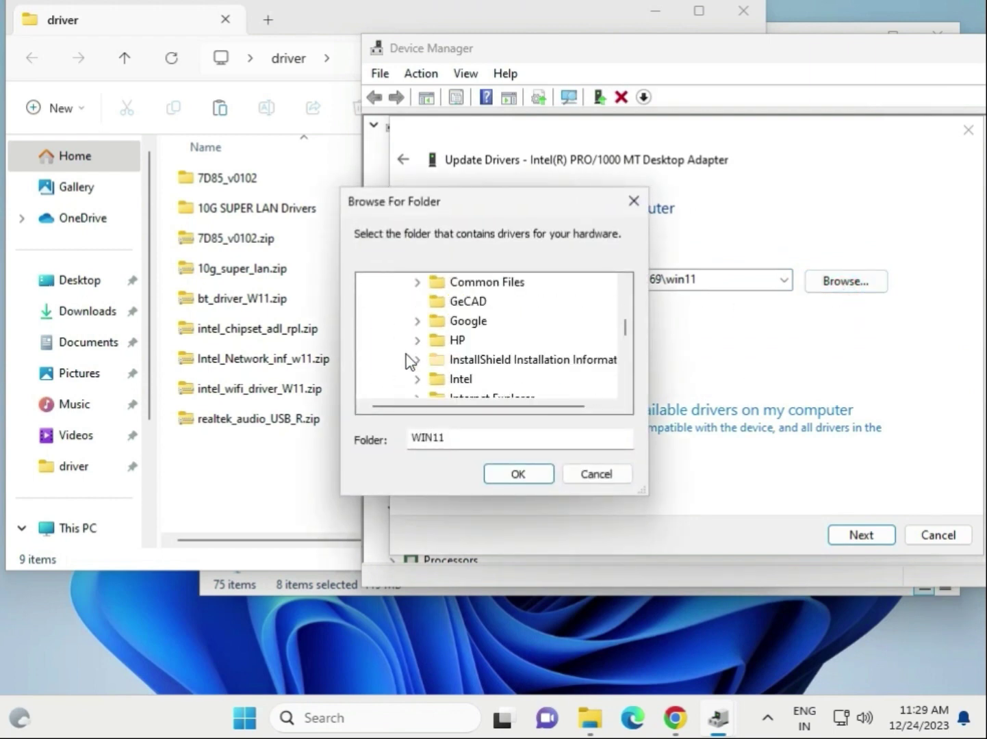
click(380, 321)
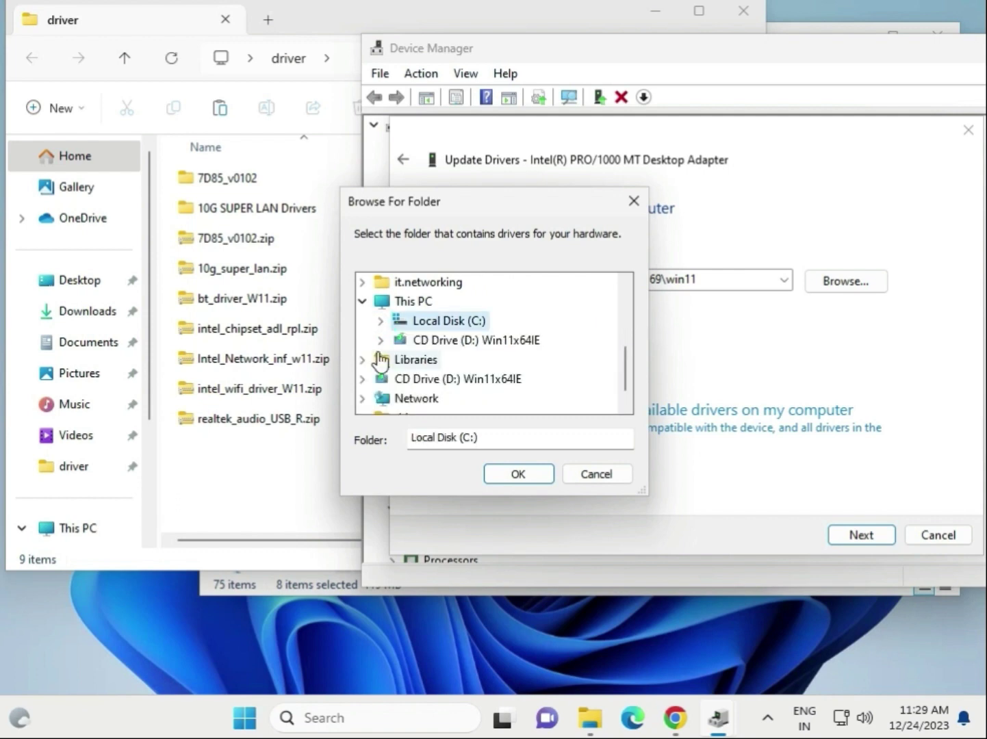
scroll(375, 334, up, 1)
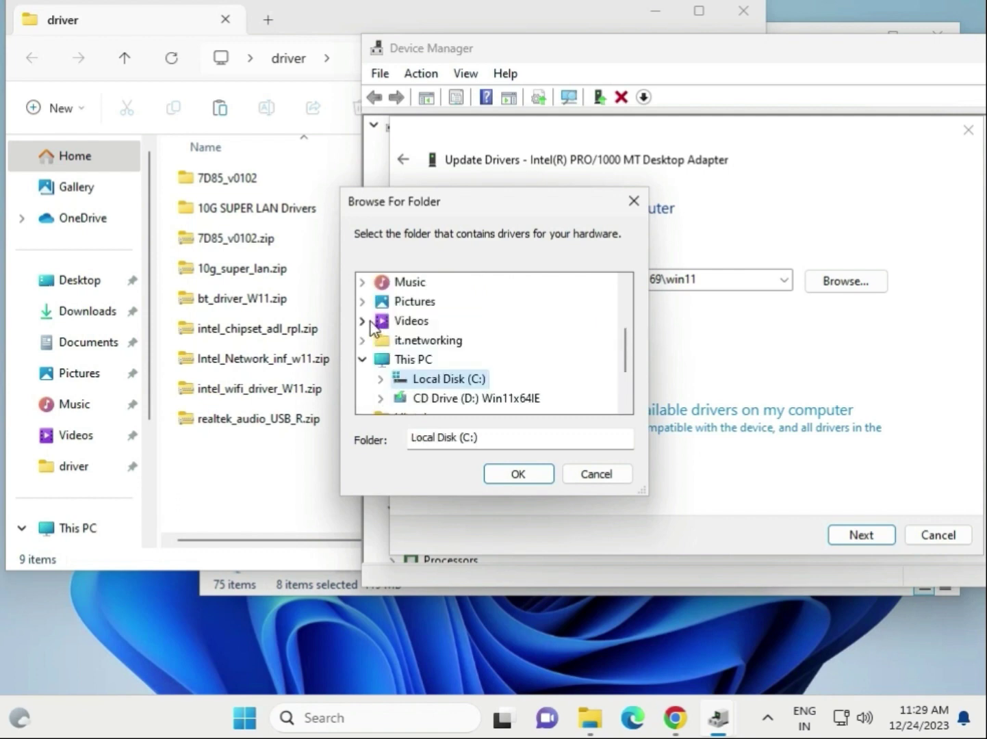
scroll(372, 328, up, 2)
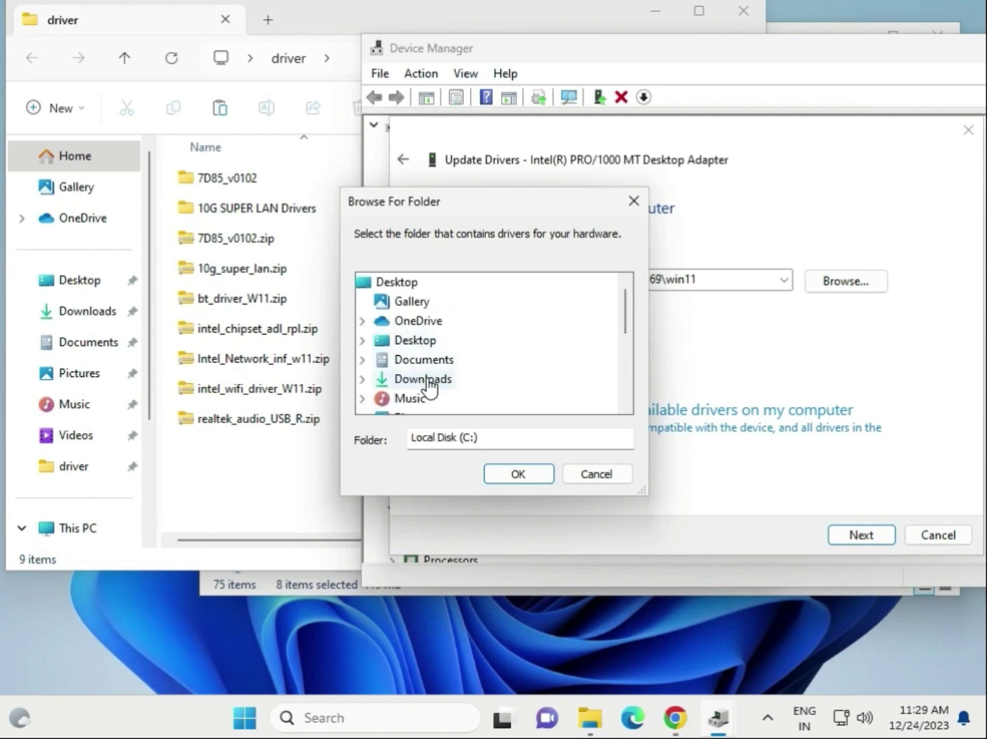
click(414, 341)
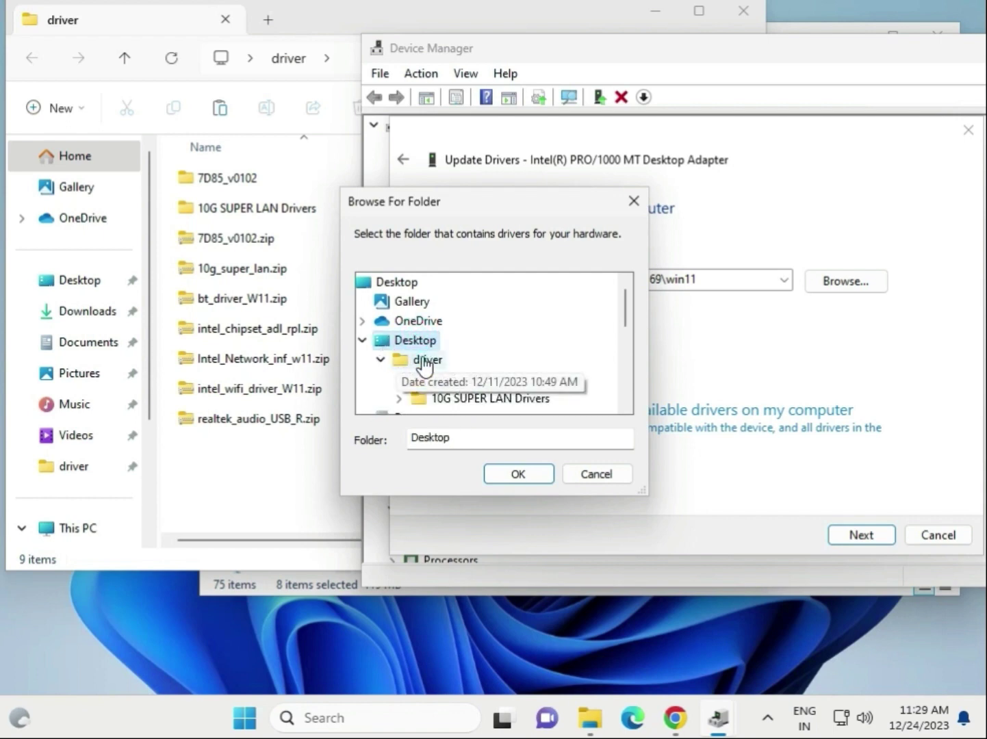
click(425, 361)
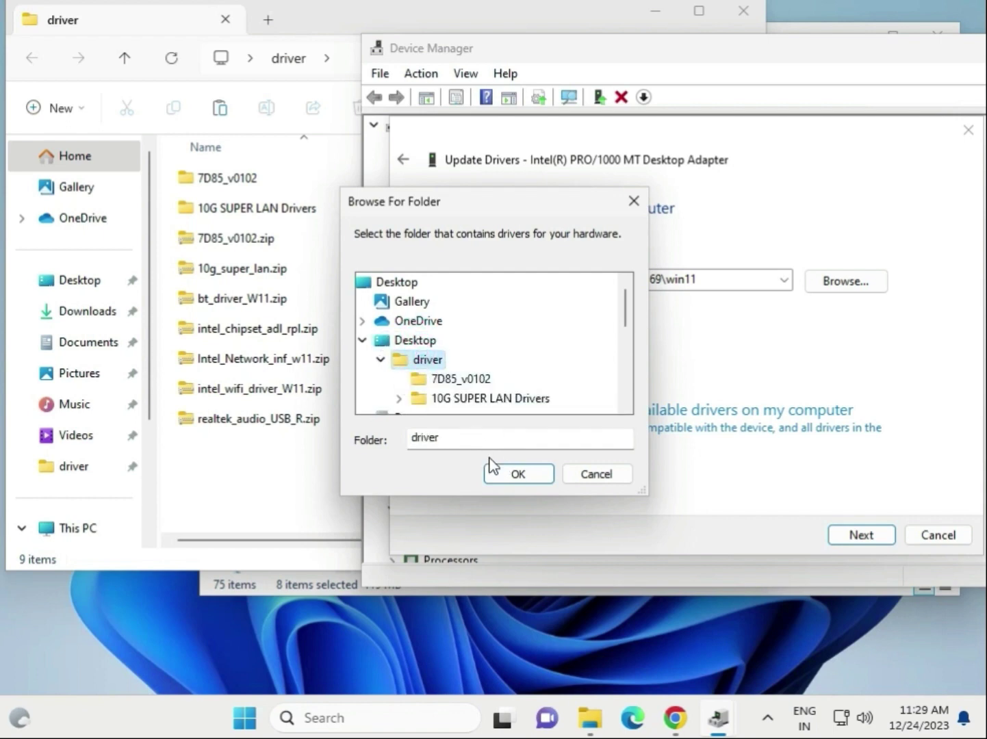
scroll(570, 364, down, 1)
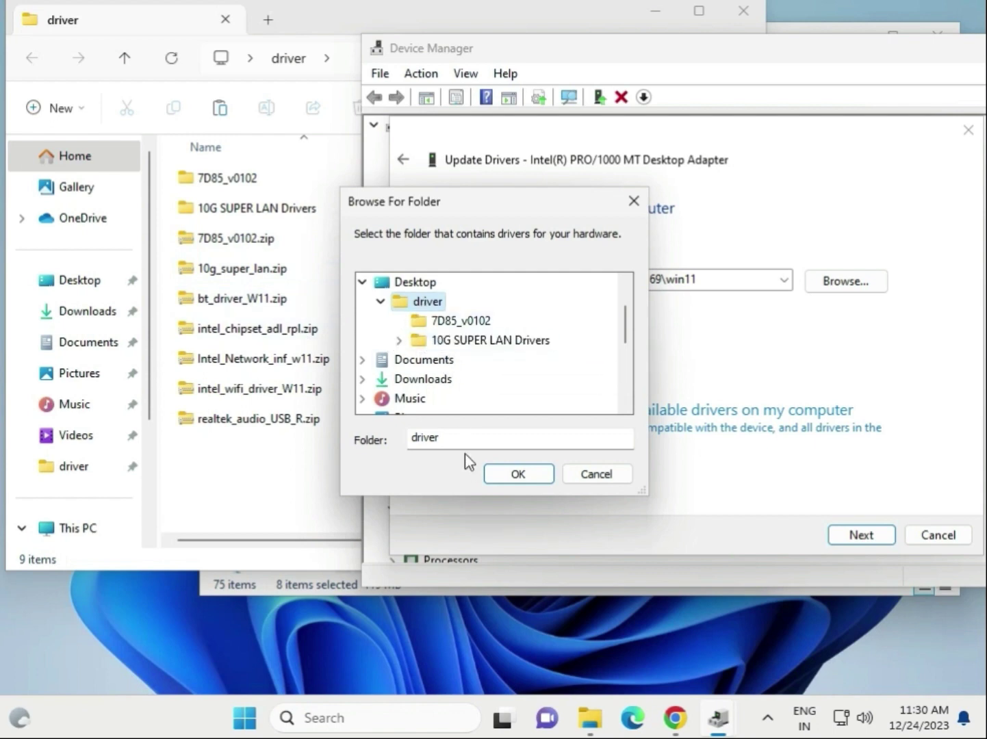
click(503, 472)
- Run the driver search for the network adapter, close the update wizard and collapse the Network adapters category
click(865, 541)
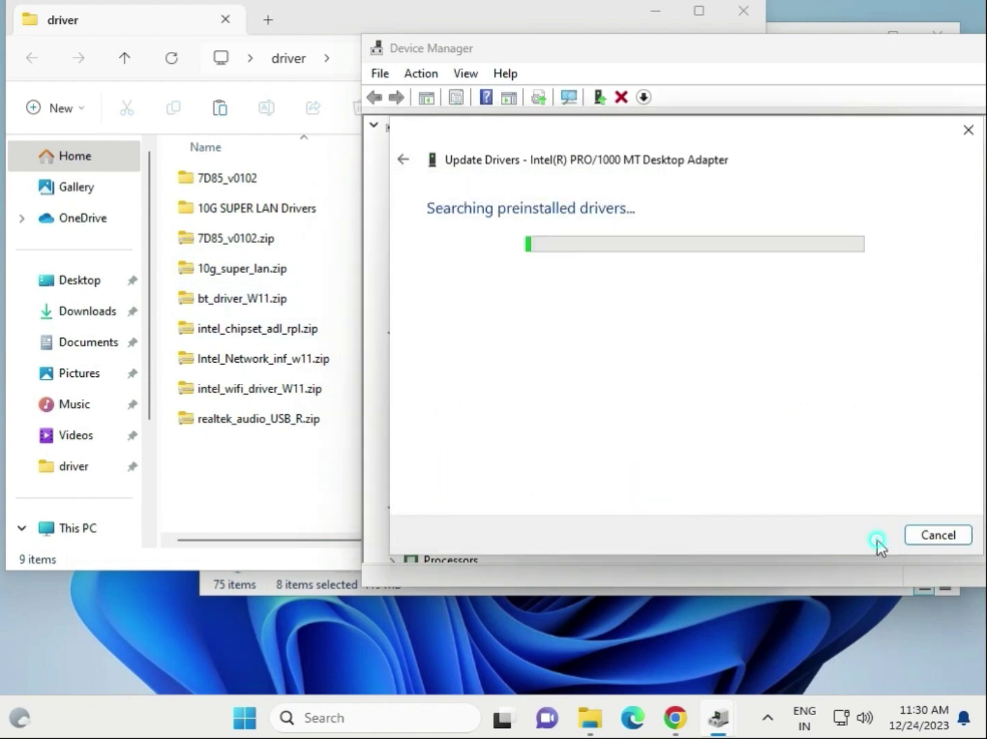
click(920, 540)
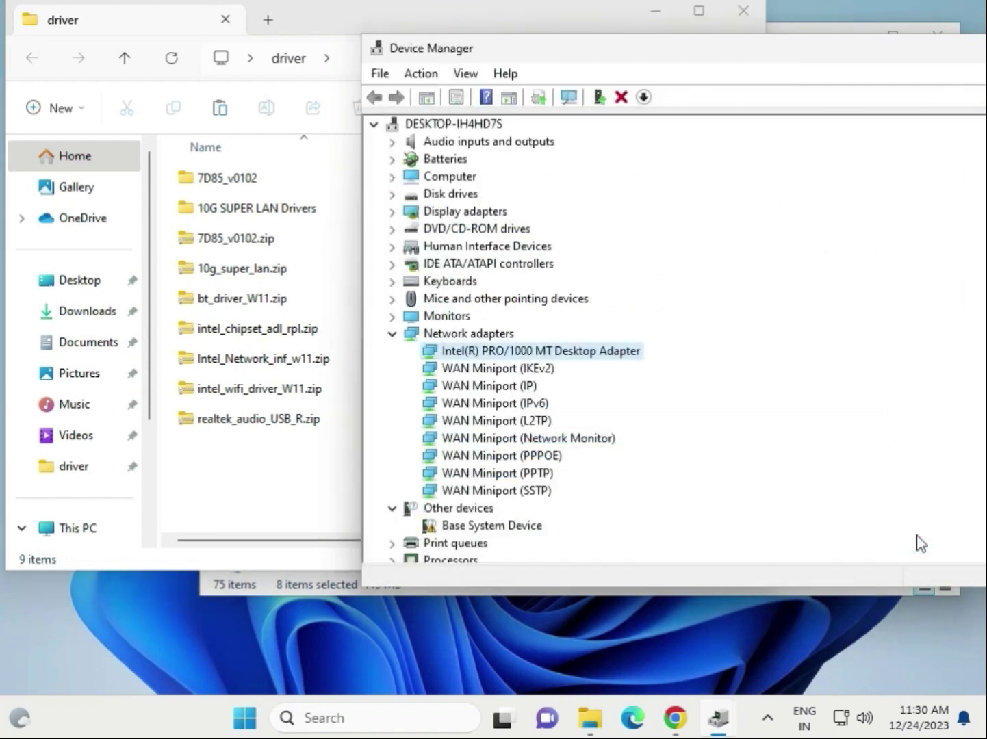
click(393, 333)
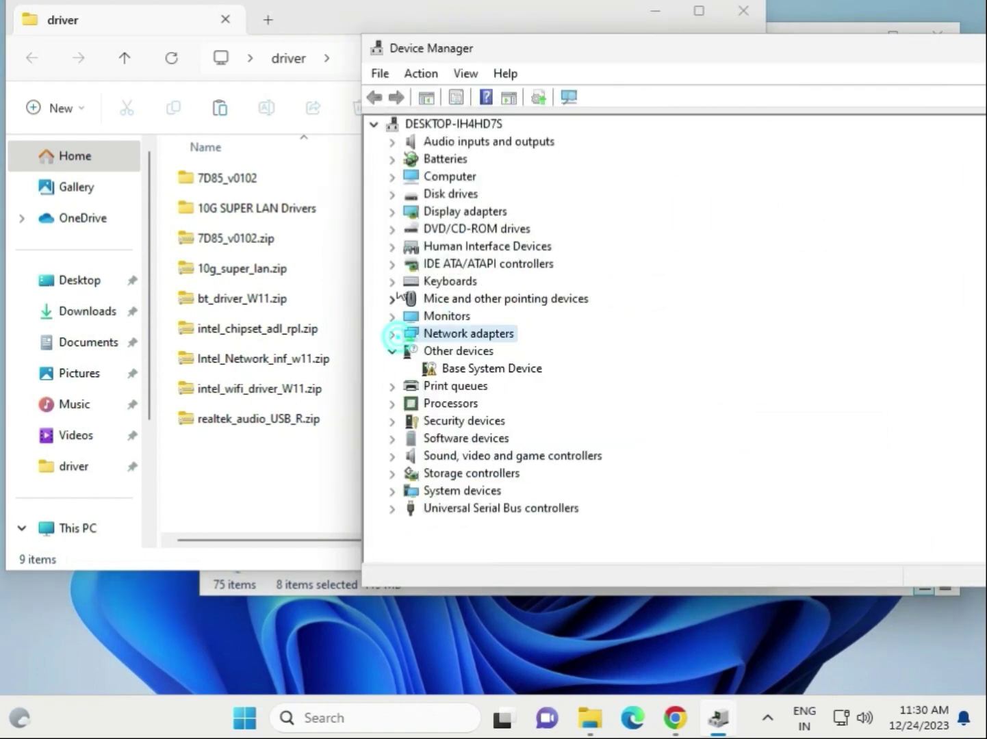
- Examine the devices listed under Display adapters and Network adapters, collapsing Display adapters again after checking it
click(392, 213)
click(454, 229)
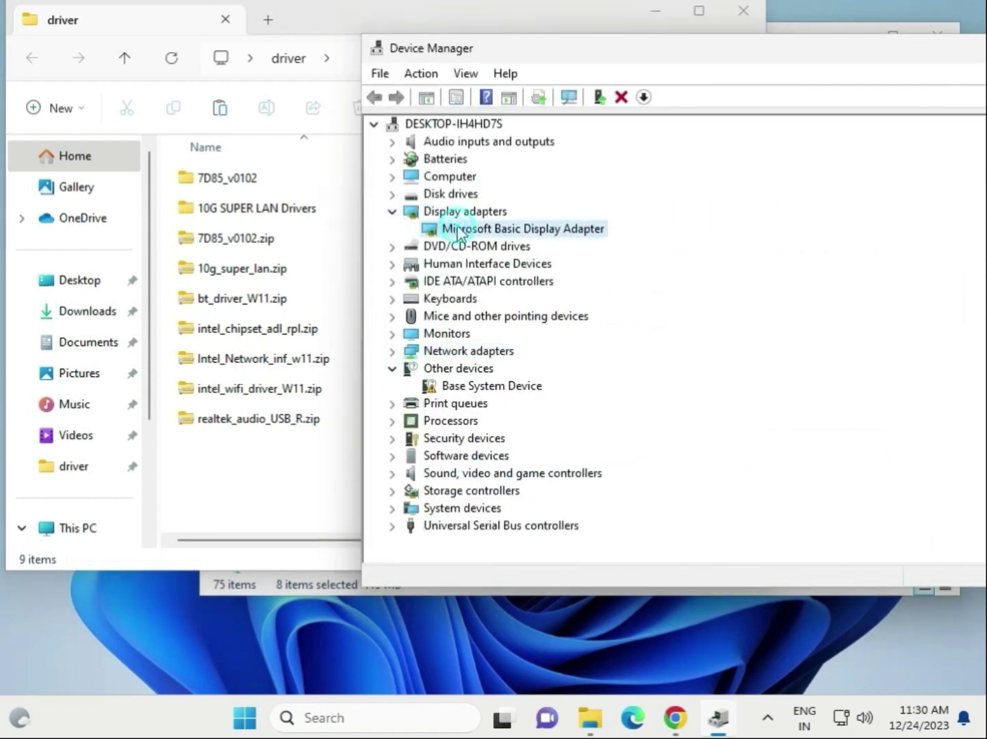
click(392, 214)
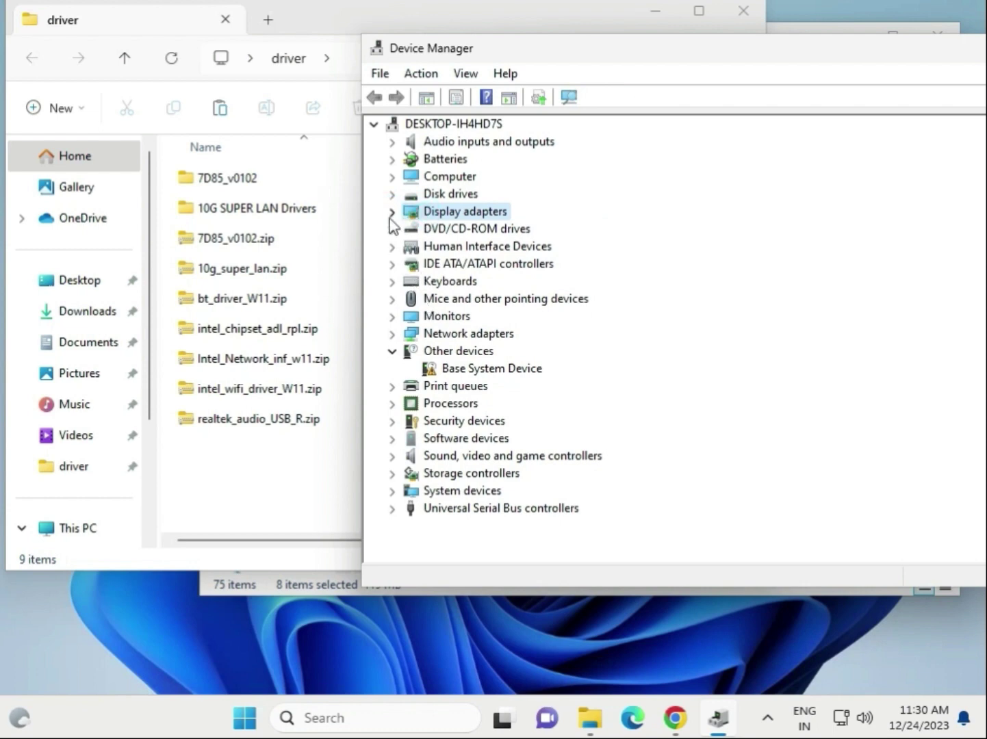
click(393, 334)
click(505, 351)
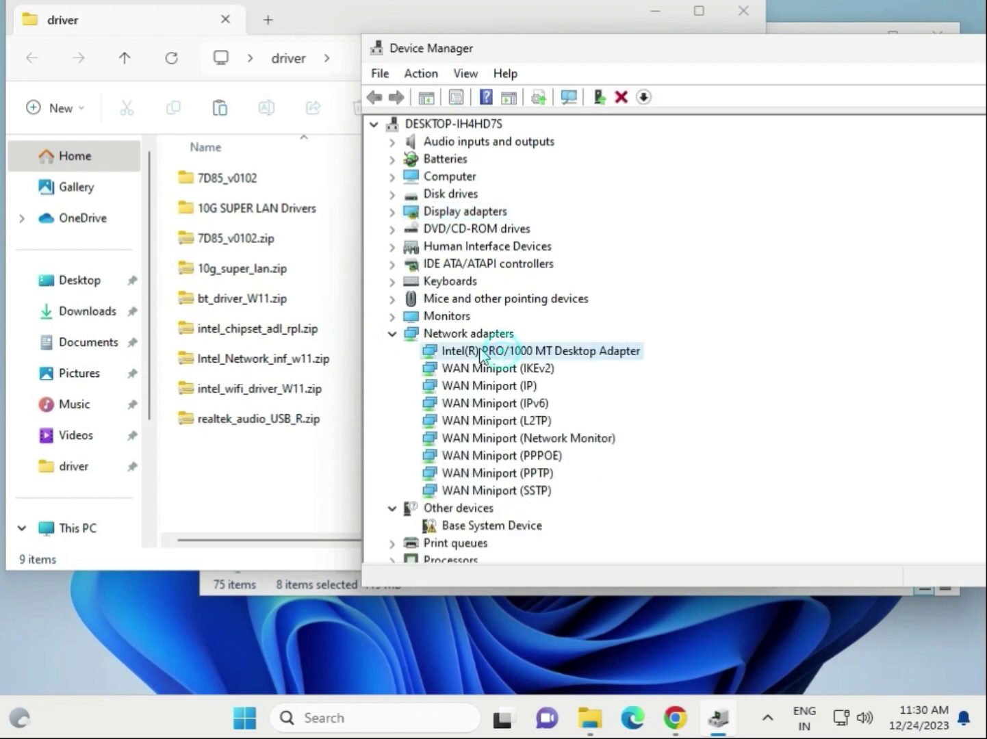
- Expand the Processors and the Sound, video and game controllers categories and check the devices listed in each
scroll(477, 370, down, 3)
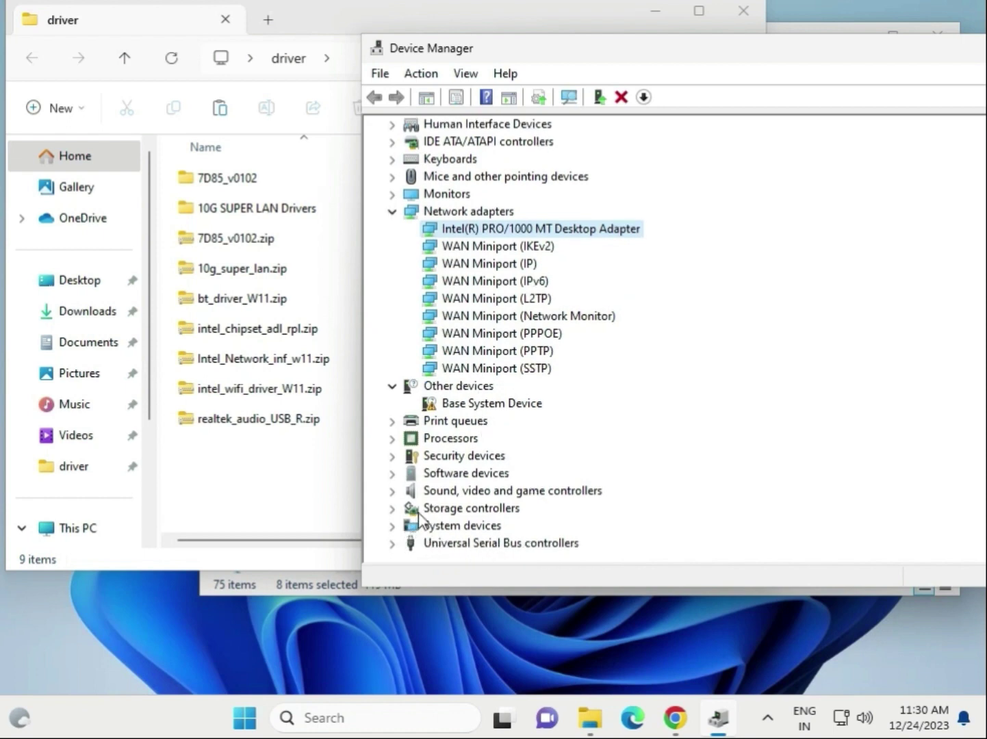
click(392, 439)
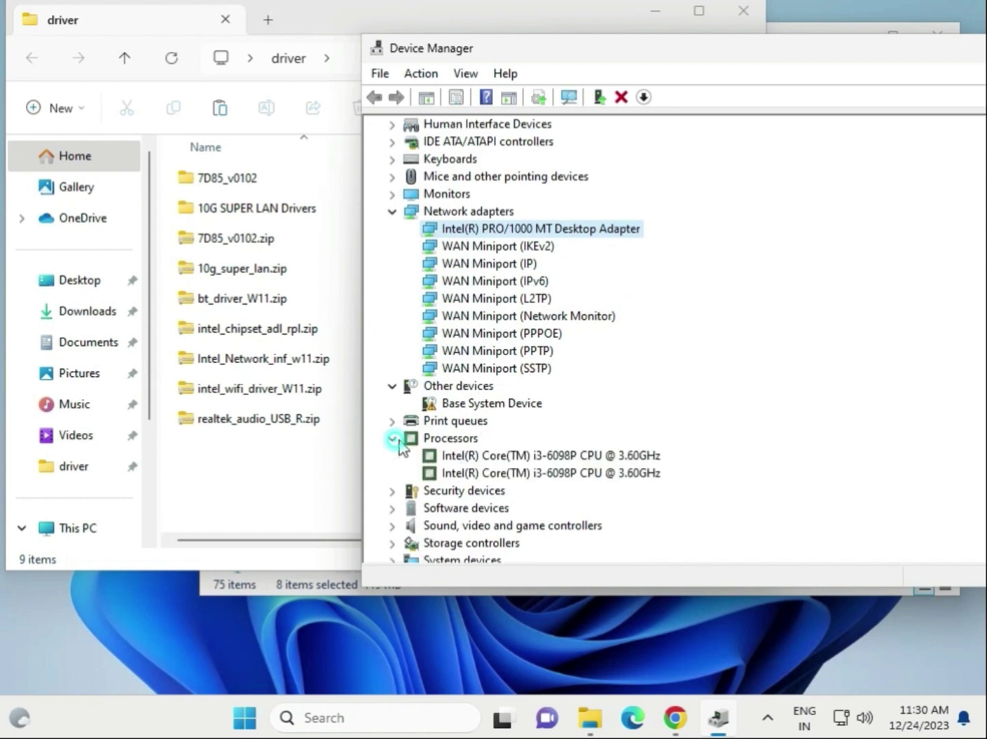
click(570, 454)
click(567, 471)
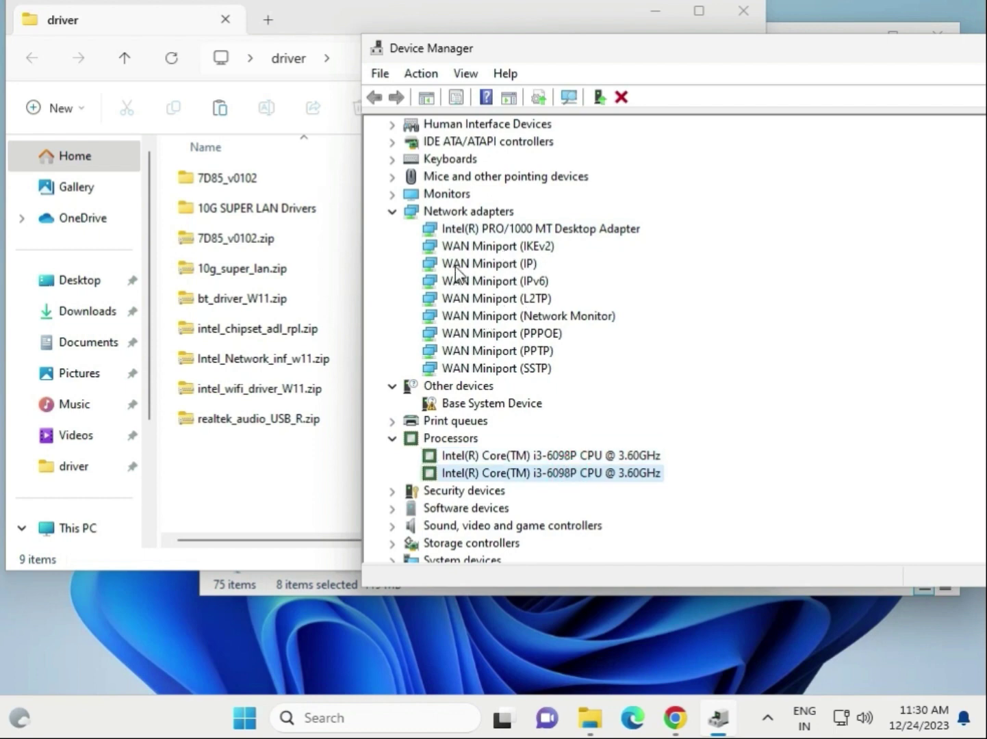
click(393, 527)
scroll(523, 536, down, 1)
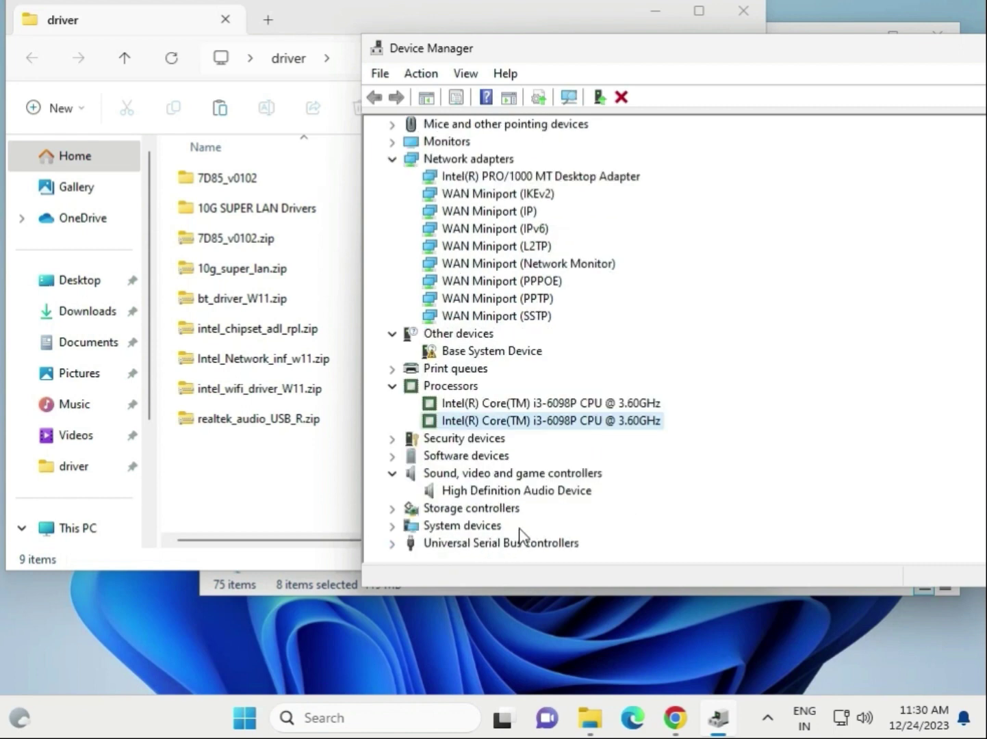
click(519, 490)
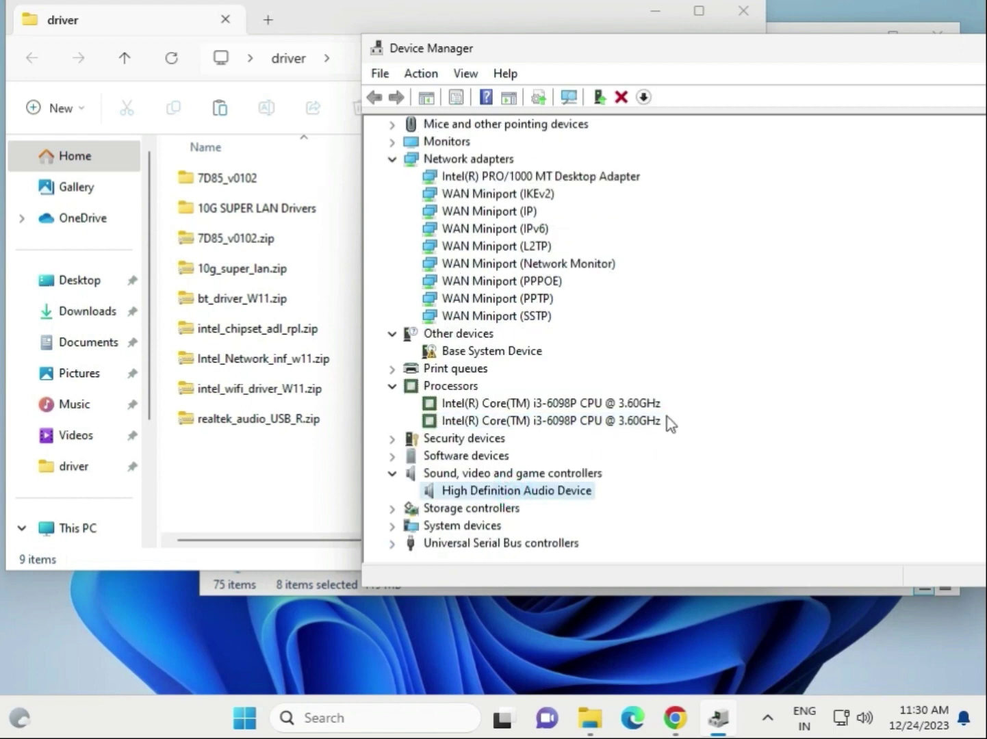